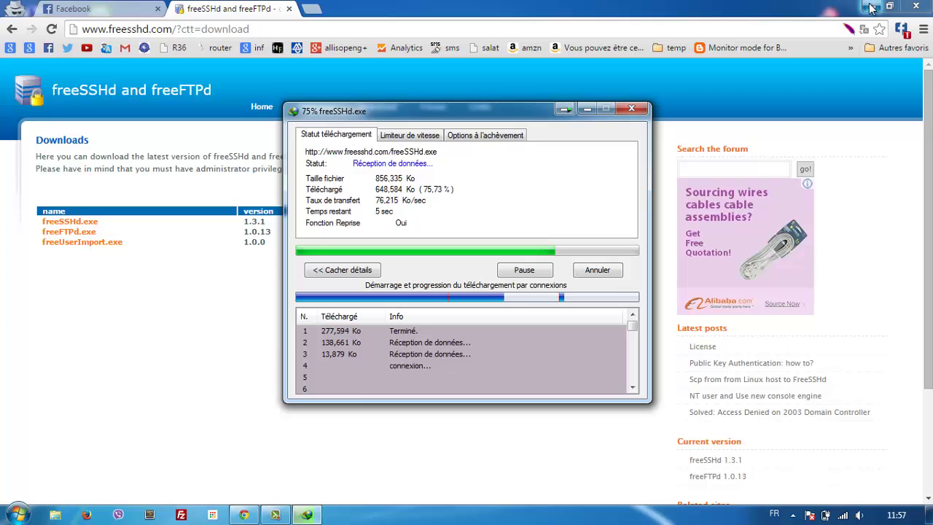
# Step: Minimize Chrome while the freeSSHd.exe download finishes into Downloads\Programs
pyautogui.click(868, 6)
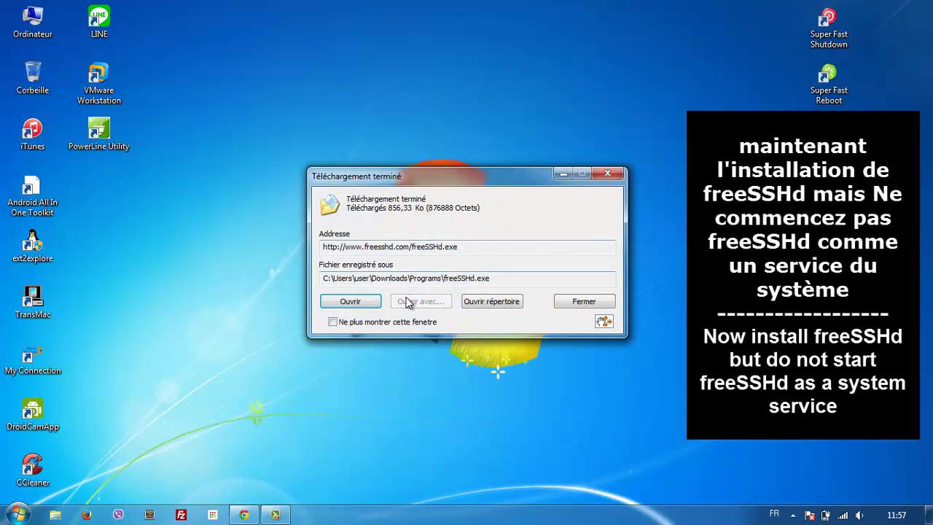
# Step: Run the freeSSHd installer and install it with the default full-installation settings
pyautogui.click(350, 305)
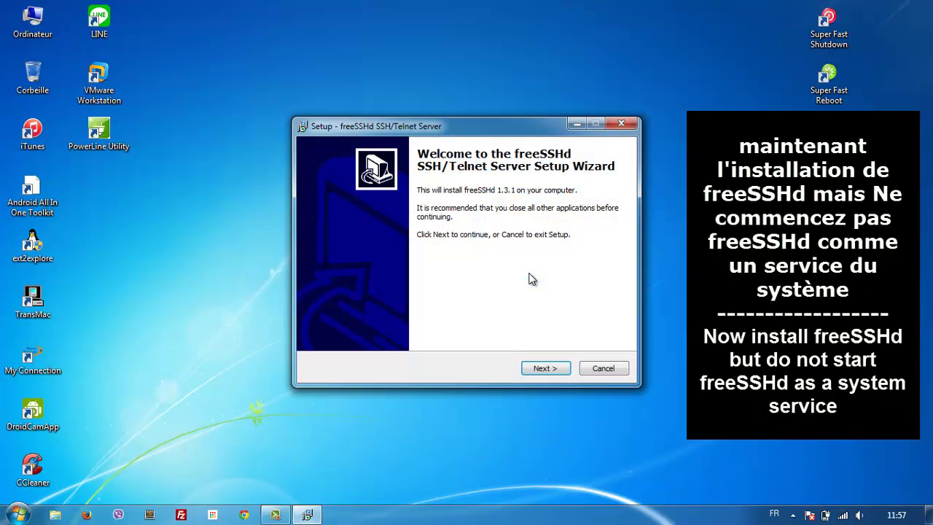
pyautogui.click(539, 369)
pyautogui.click(540, 369)
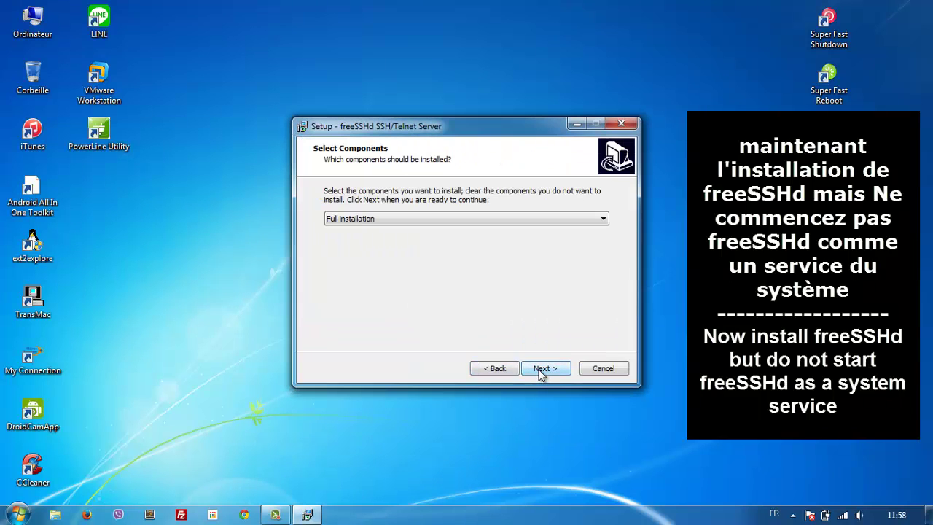
pyautogui.click(540, 370)
pyautogui.click(540, 370)
pyautogui.click(541, 370)
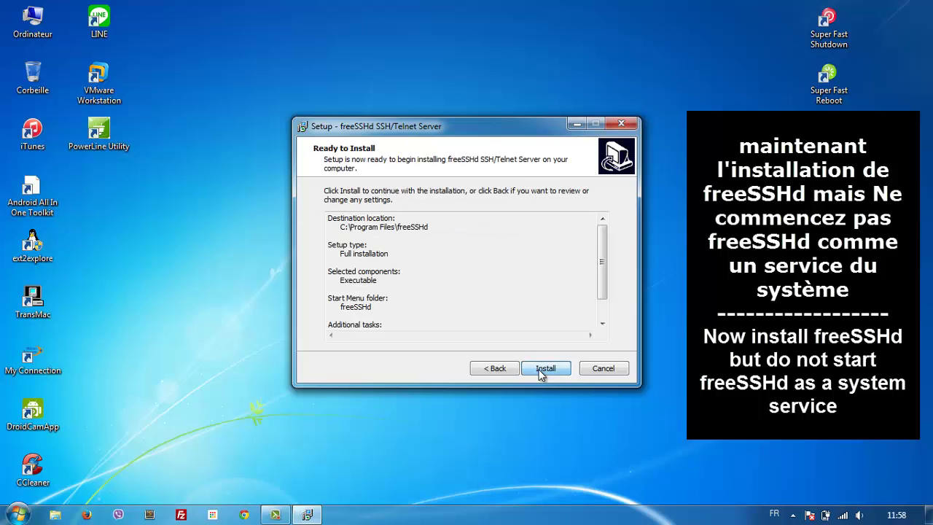
pyautogui.click(541, 370)
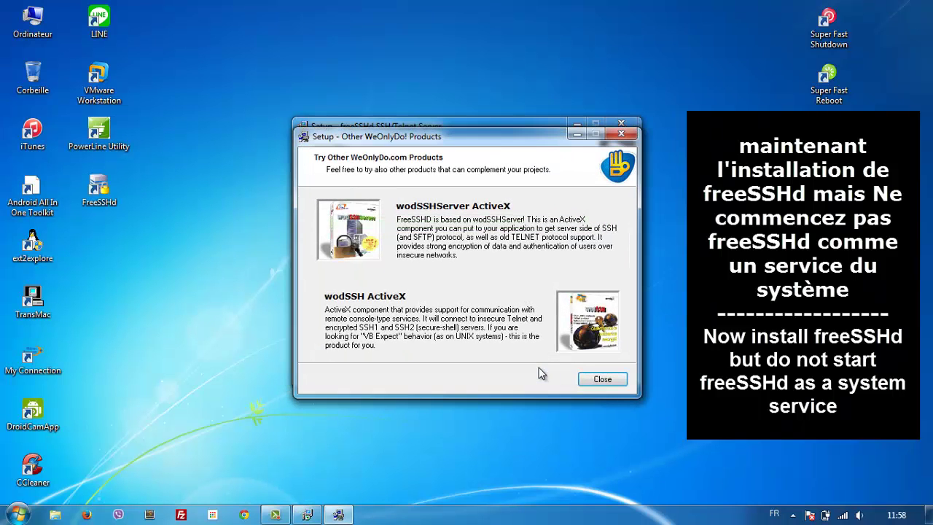
pyautogui.click(602, 379)
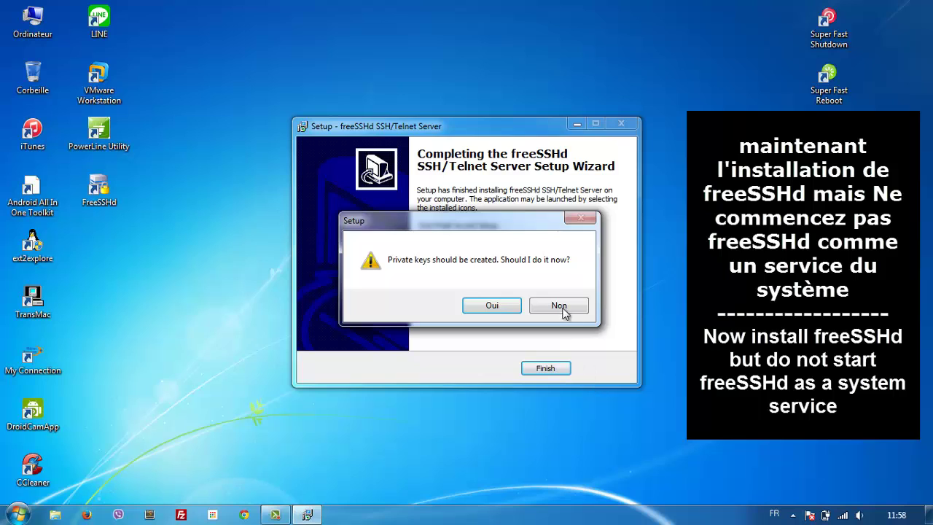
# Step: Create the server's private keys, decline running it as a system service, and finish setup
pyautogui.click(518, 306)
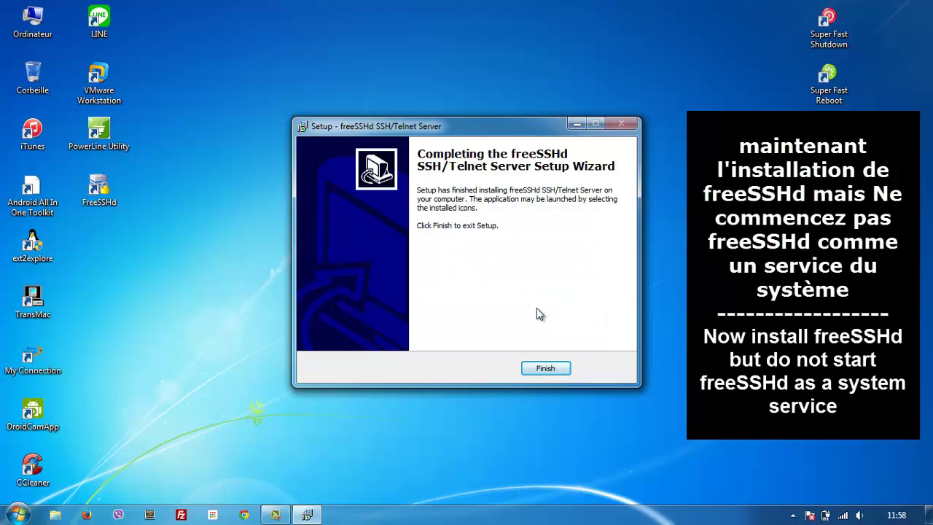
pyautogui.click(554, 307)
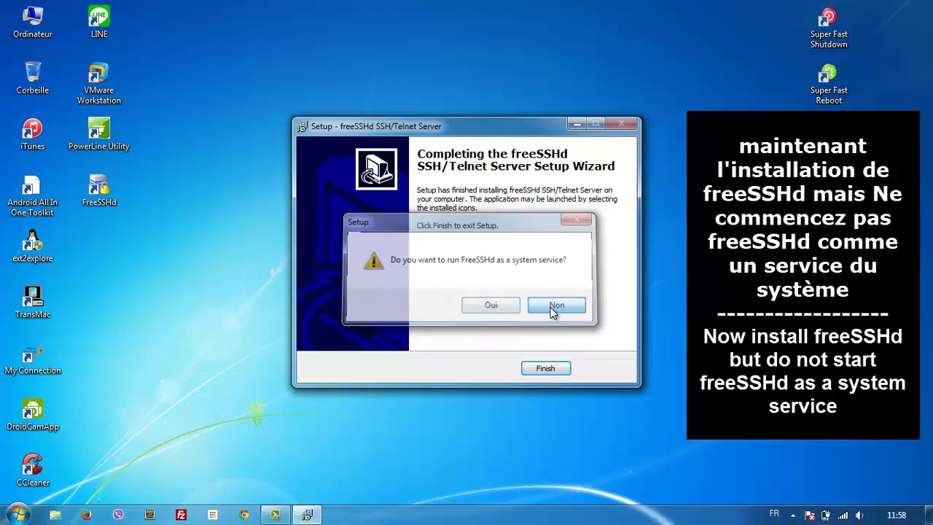
pyautogui.click(547, 368)
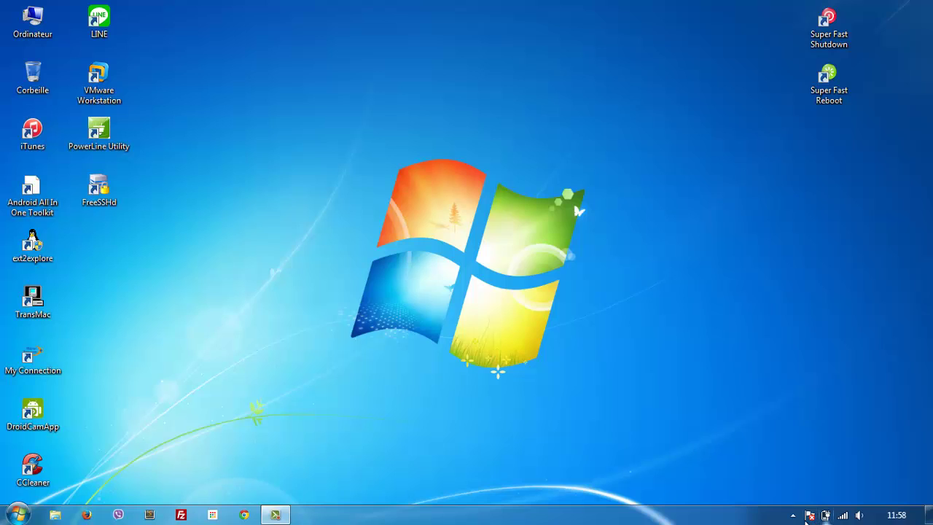
# Step: Launch the FreeSSHd desktop shortcut with administrator rights
pyautogui.click(794, 516)
pyautogui.click(794, 516)
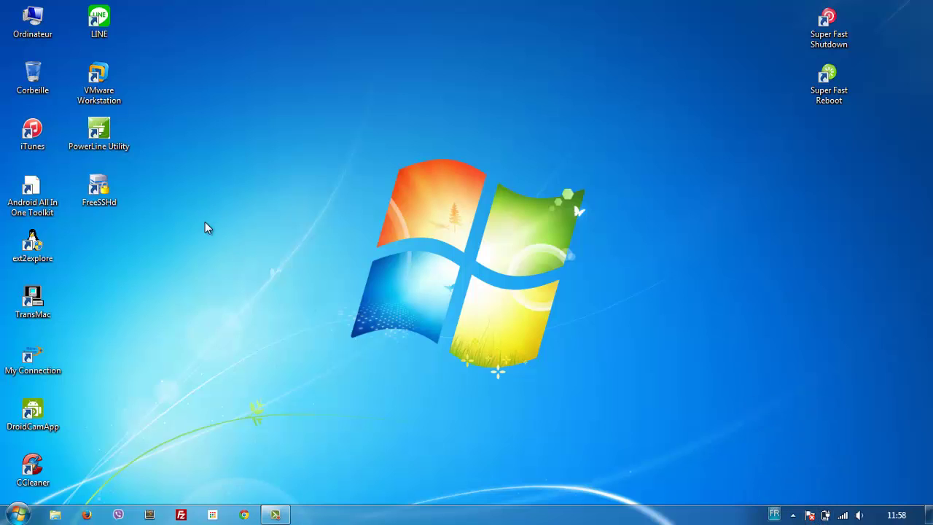
pyautogui.click(102, 199)
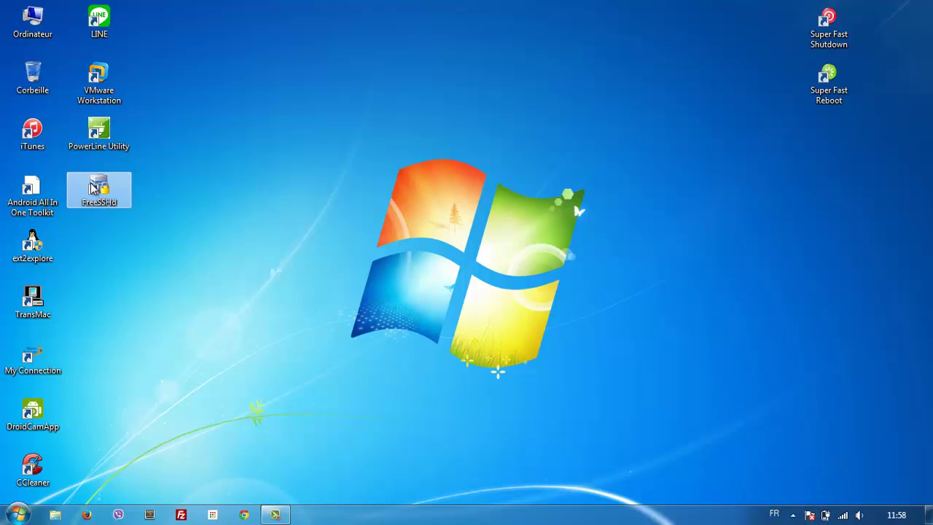
pyautogui.rightClick(93, 175)
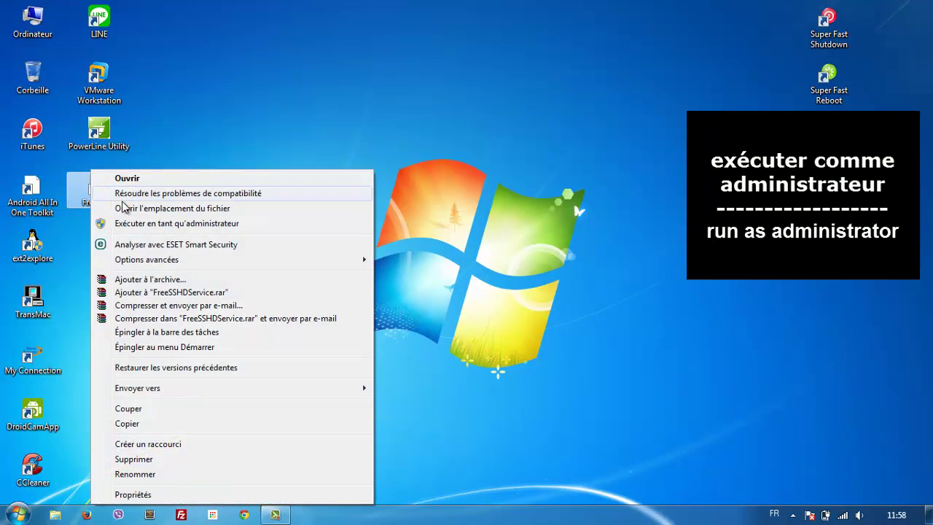
pyautogui.click(139, 221)
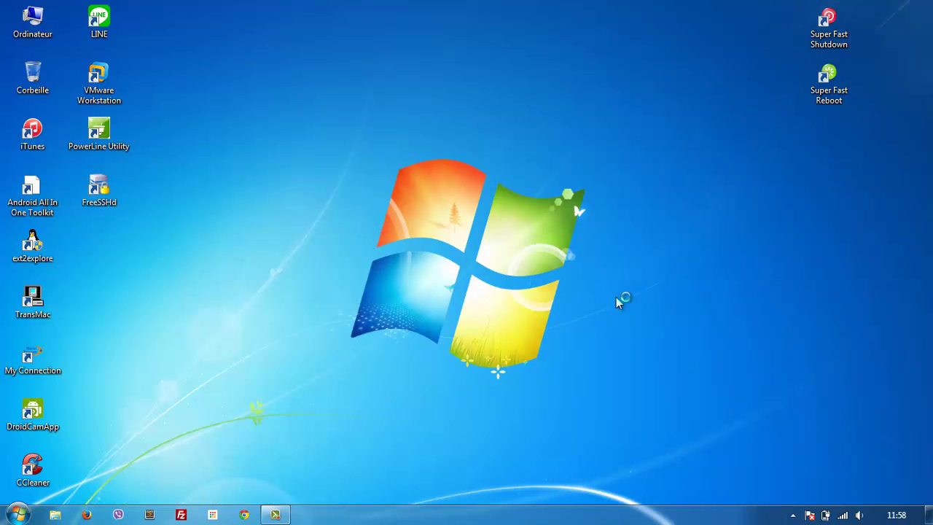
# Step: Dismiss the freeSSHd welcome message and open its settings window from the notification area
pyautogui.click(773, 515)
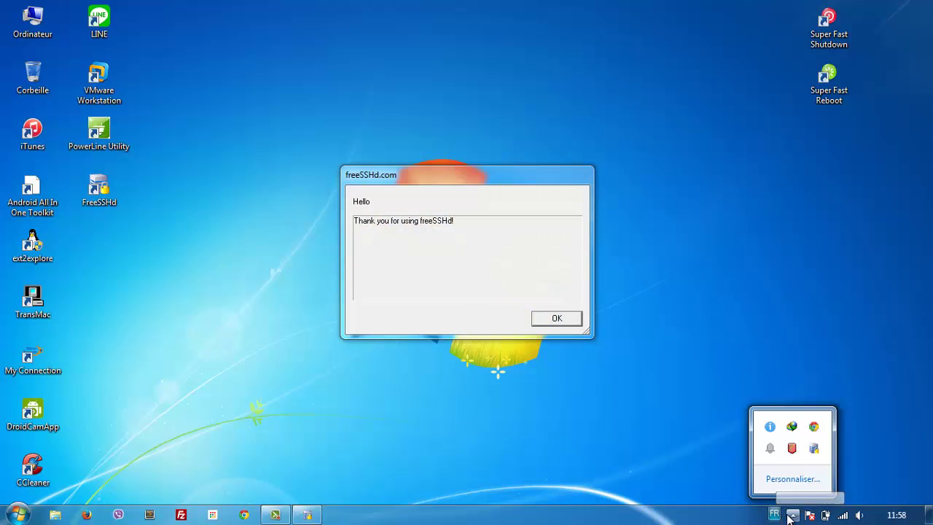
pyautogui.click(557, 318)
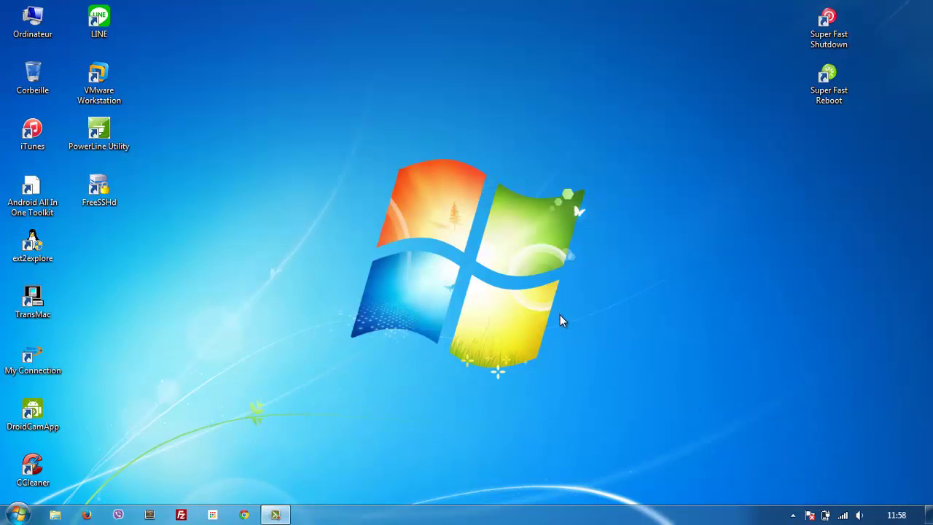
pyautogui.click(793, 515)
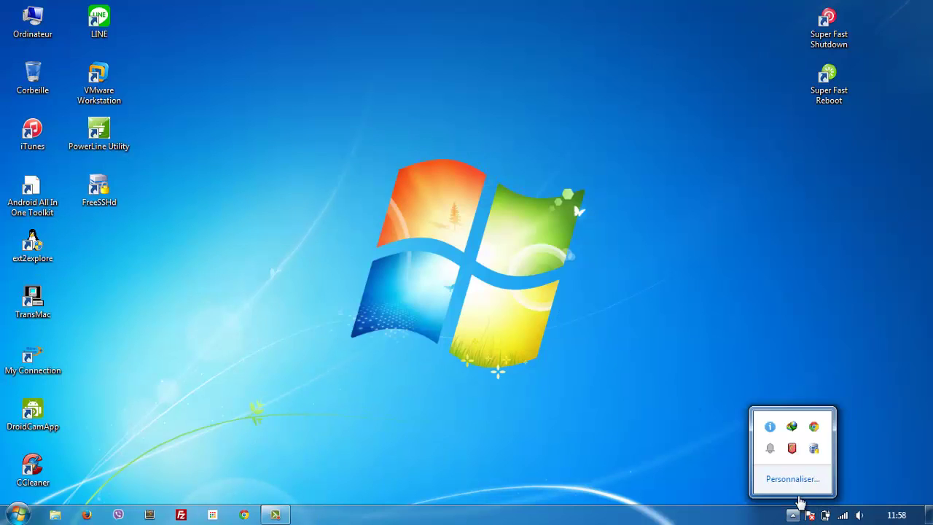
pyautogui.doubleClick(814, 448)
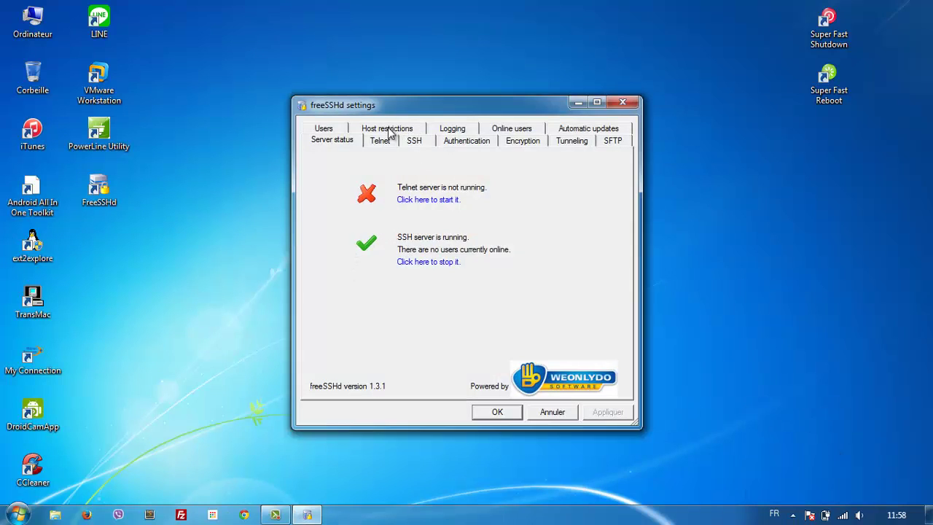
# Step: Add user 'root' with a SHA1-hashed password, entering and confirming the password
pyautogui.click(323, 128)
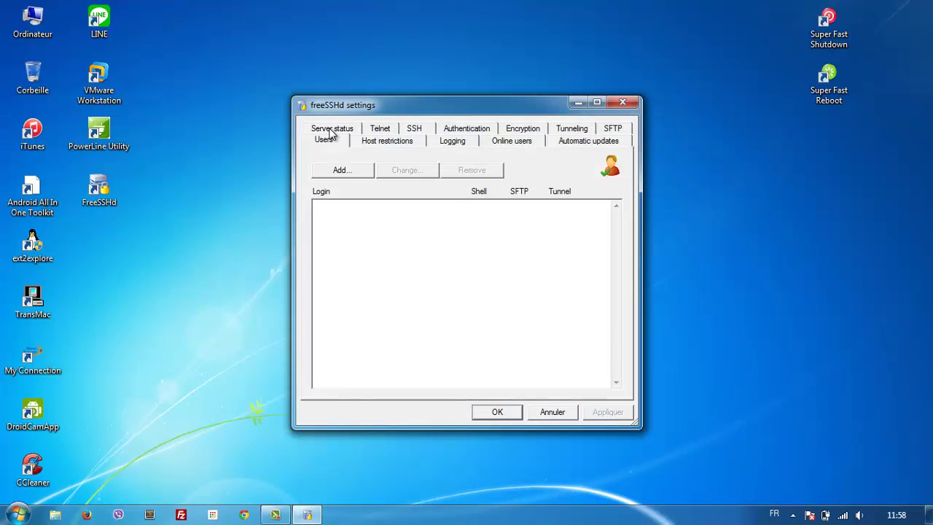
pyautogui.click(340, 169)
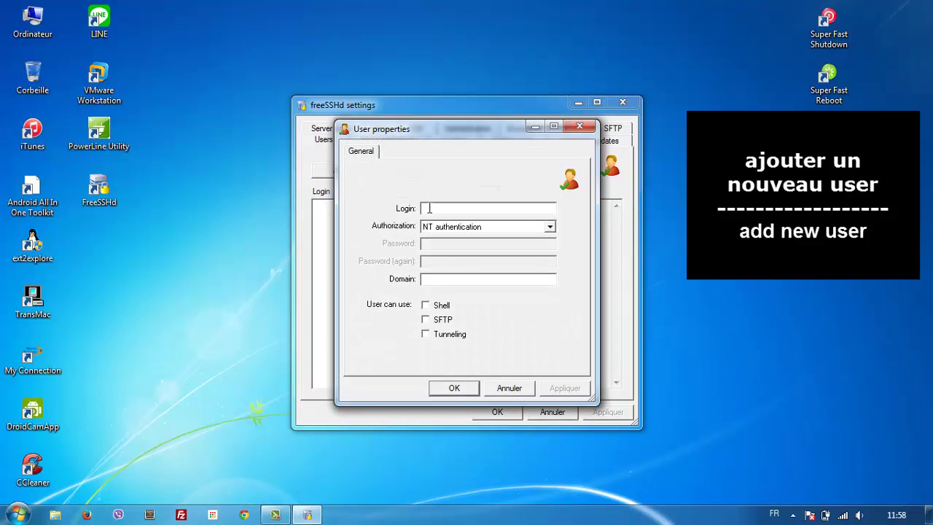
pyautogui.click(543, 227)
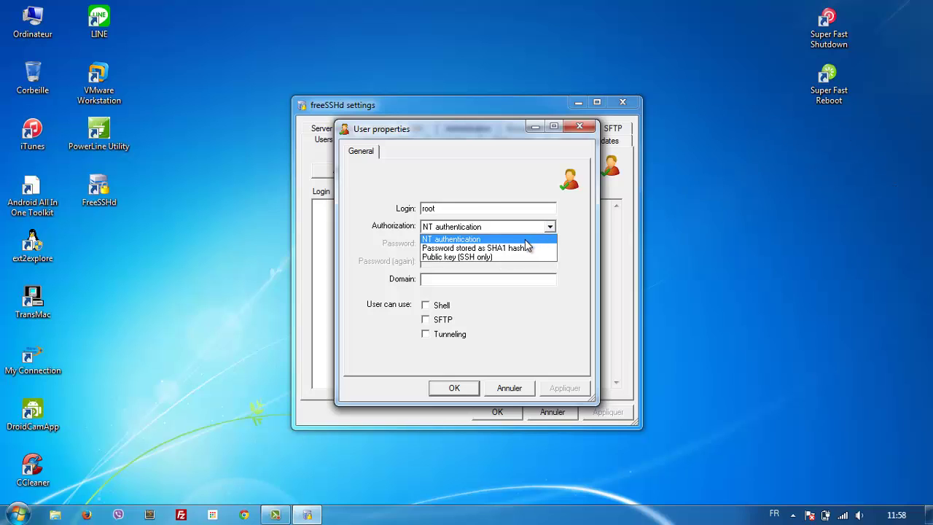
pyautogui.click(509, 248)
pyautogui.click(508, 244)
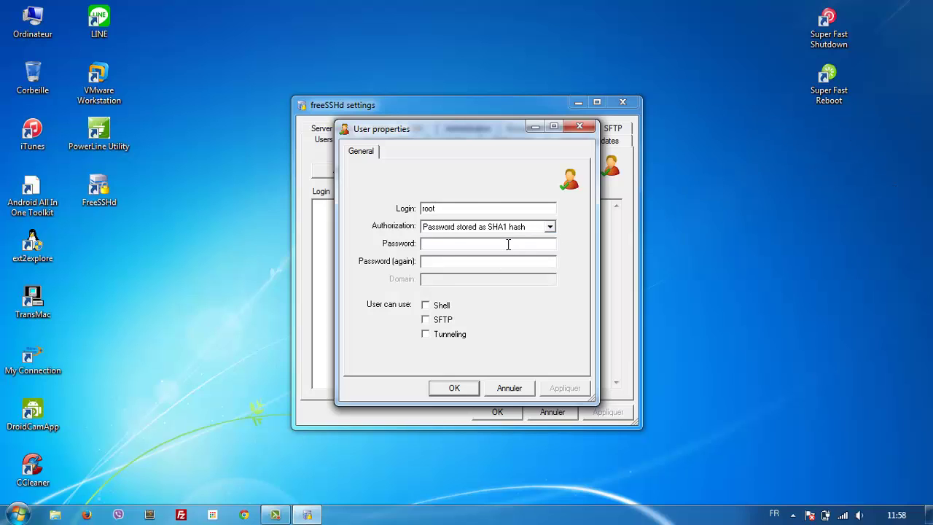
pyautogui.write('****')
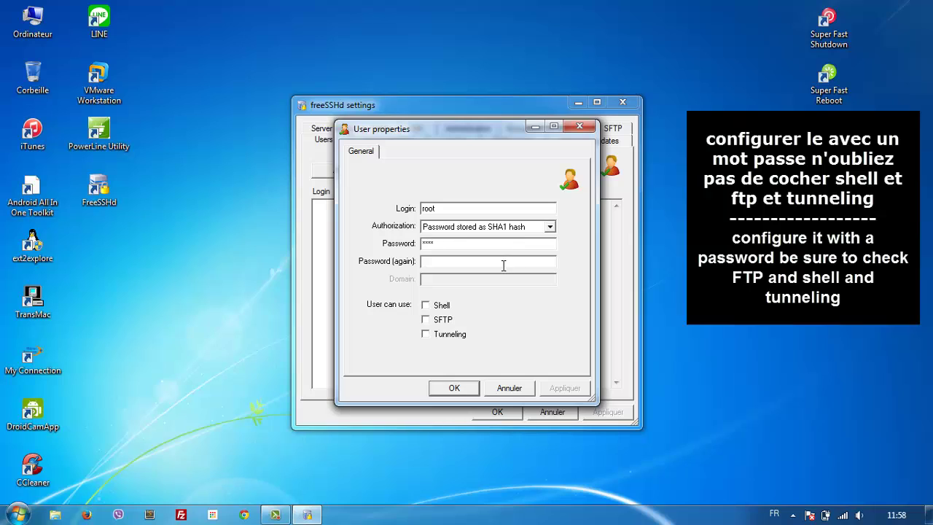
pyautogui.click(503, 263)
pyautogui.write('****')
# Step: Grant root Shell, SFTP and Tunneling access, then save the user and close settings
pyautogui.click(441, 305)
pyautogui.click(443, 319)
pyautogui.click(447, 334)
pyautogui.click(455, 388)
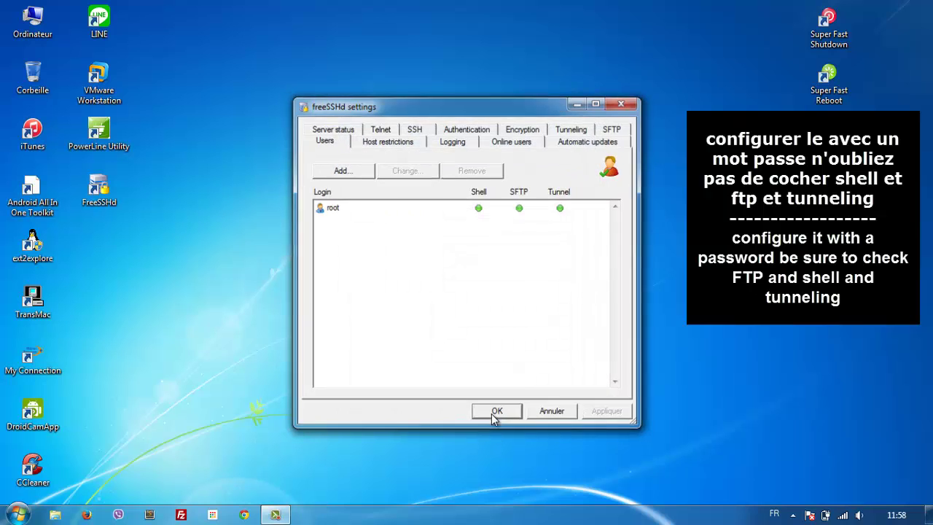
pyautogui.click(496, 412)
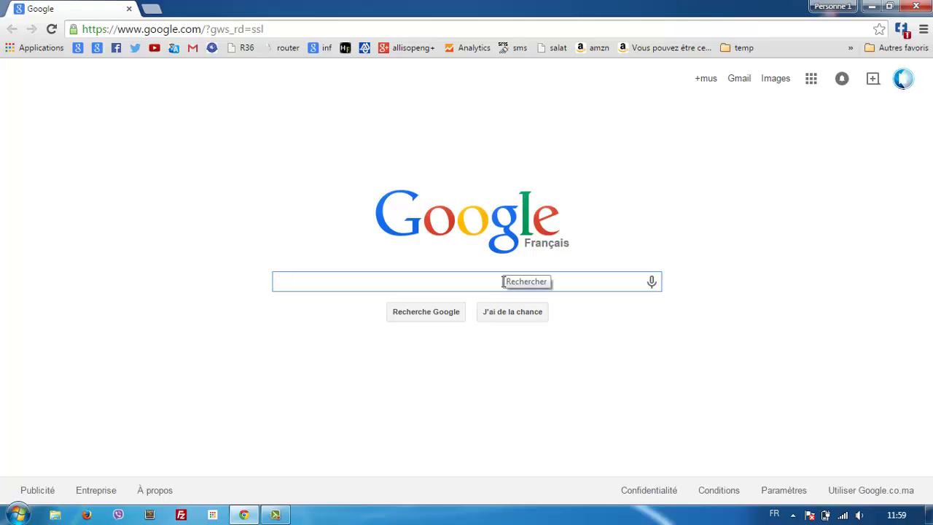
# Step: Search Google for putty and go to the PuTTY download page on putty.org
pyautogui.write('putty')
pyautogui.press('Return')
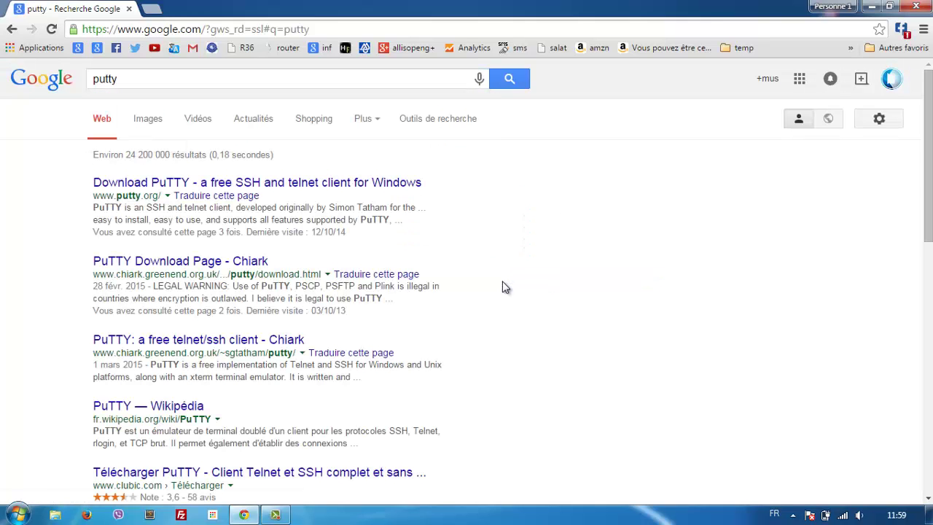
pyautogui.click(256, 183)
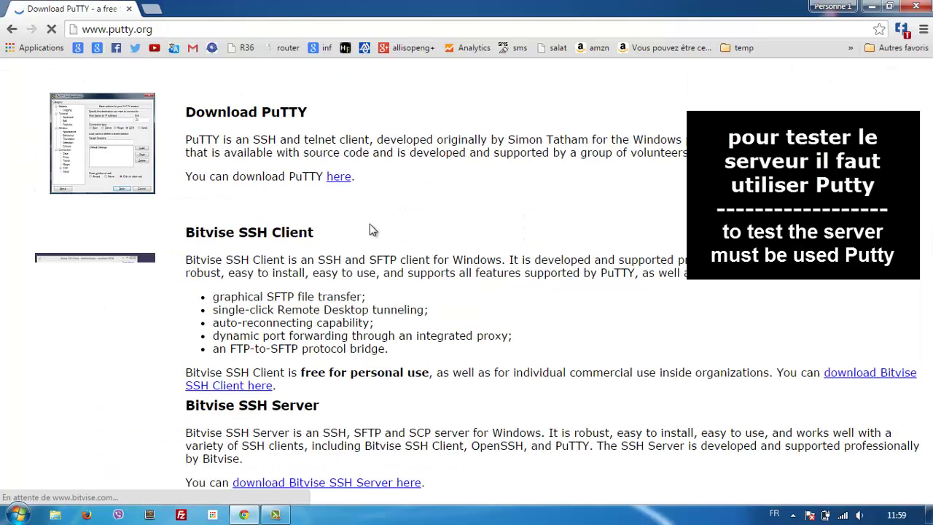
pyautogui.scroll(-2, 930, 286)
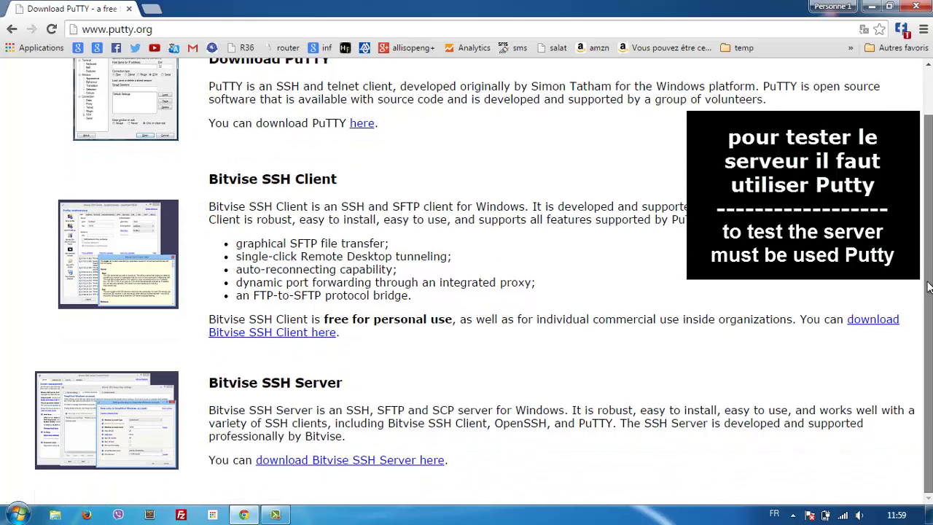
pyautogui.scroll(2, 930, 287)
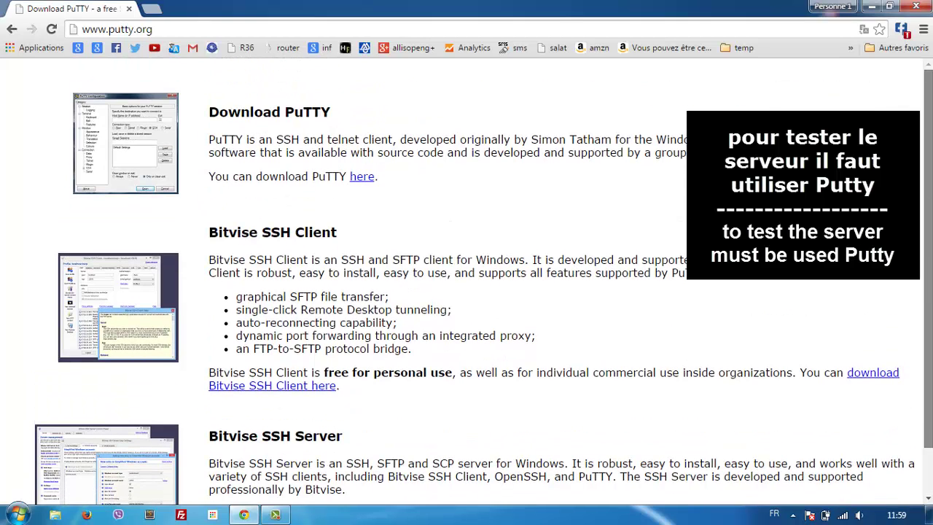
pyautogui.click(360, 178)
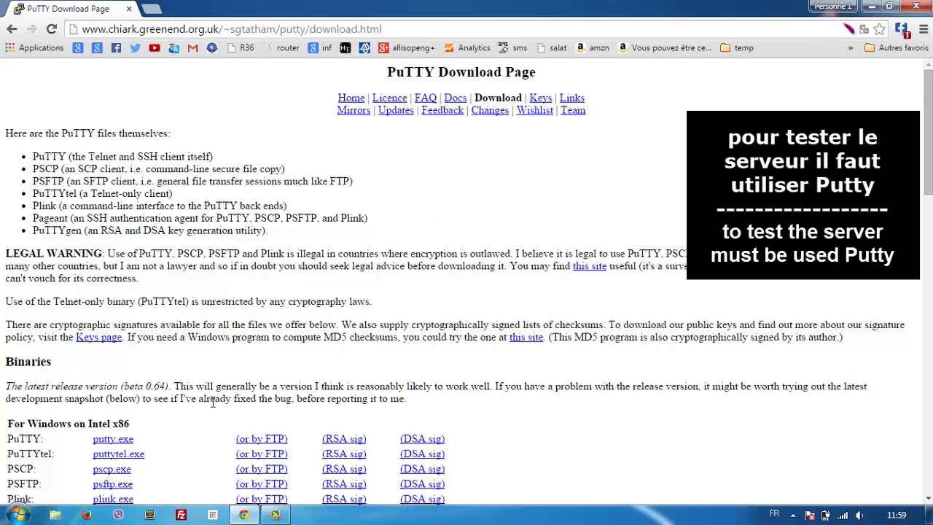
# Step: Download putty.exe to the Desktop (Bureau) and launch it
pyautogui.click(119, 439)
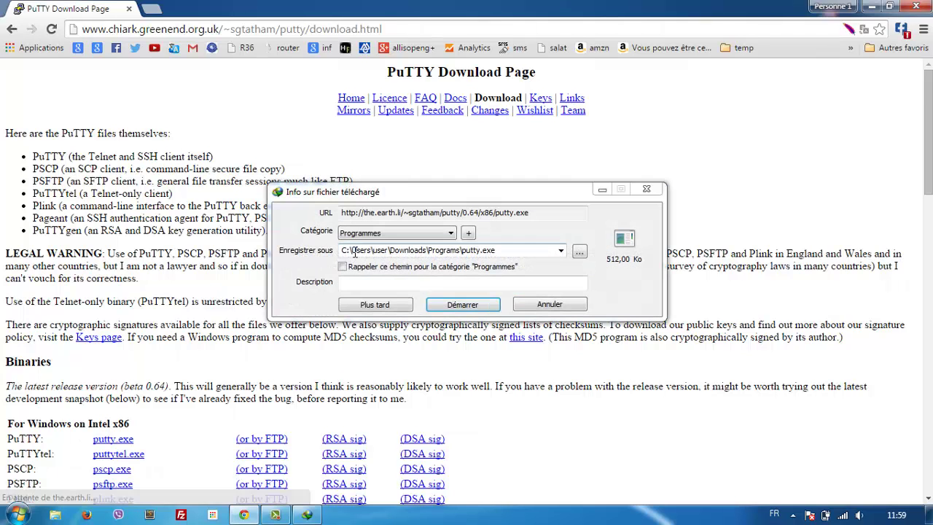
pyautogui.click(579, 251)
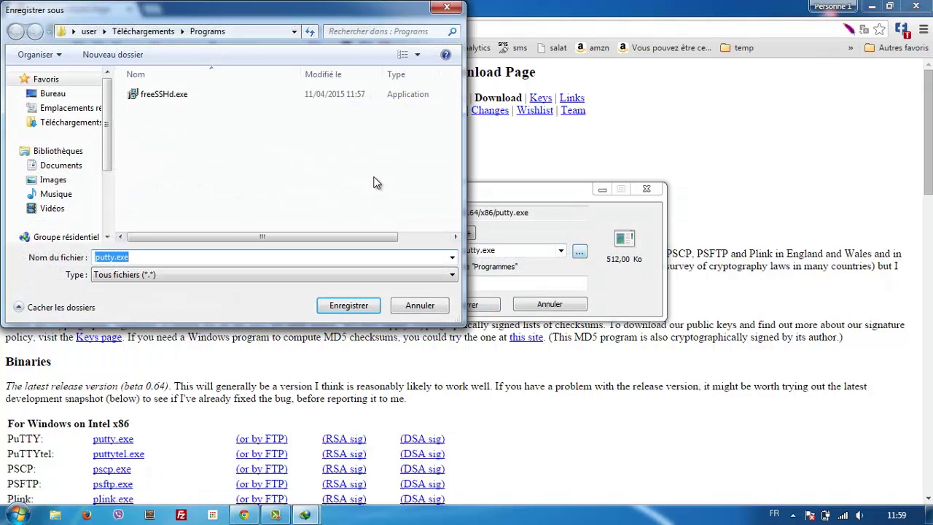
pyautogui.click(52, 93)
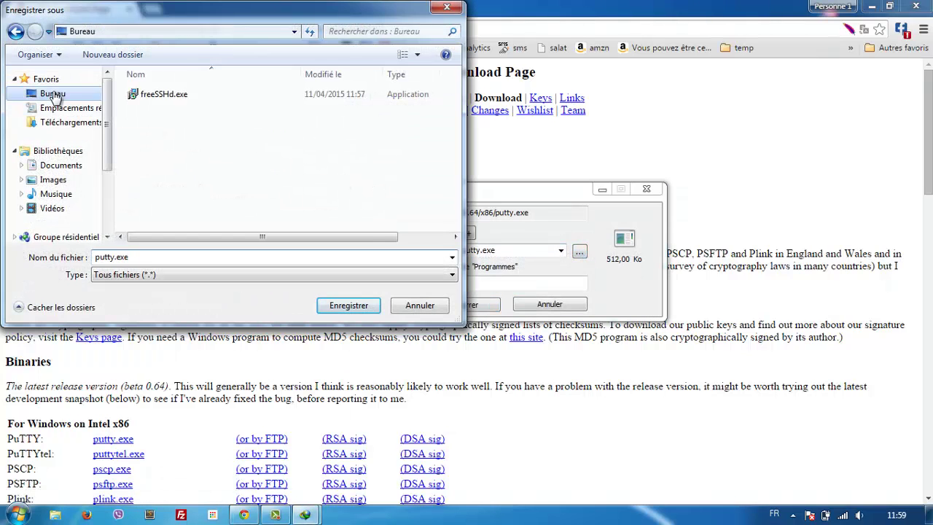
pyautogui.click(357, 306)
pyautogui.click(449, 305)
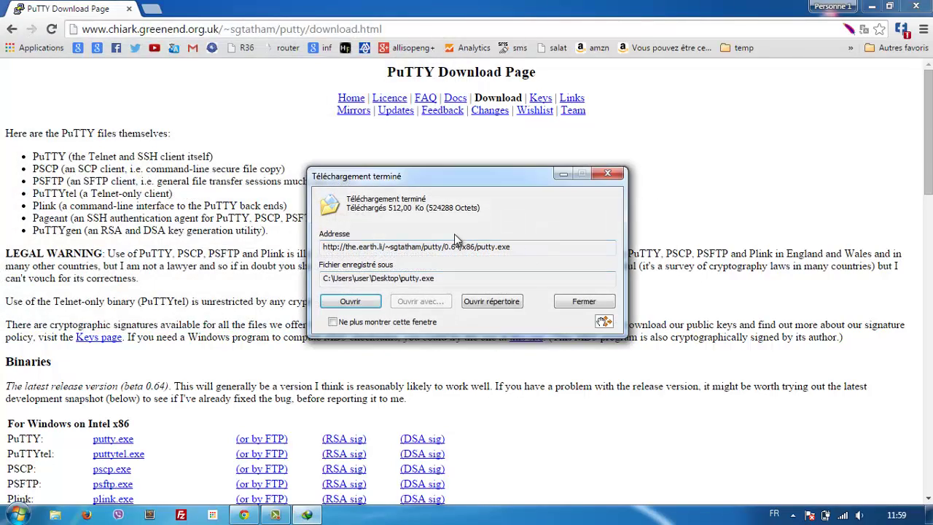
pyautogui.click(351, 302)
# Step: Look up the TP-LINK_7D367A wireless connection's IPv4 address, 192.168.2.105, in its status details
pyautogui.click(917, 6)
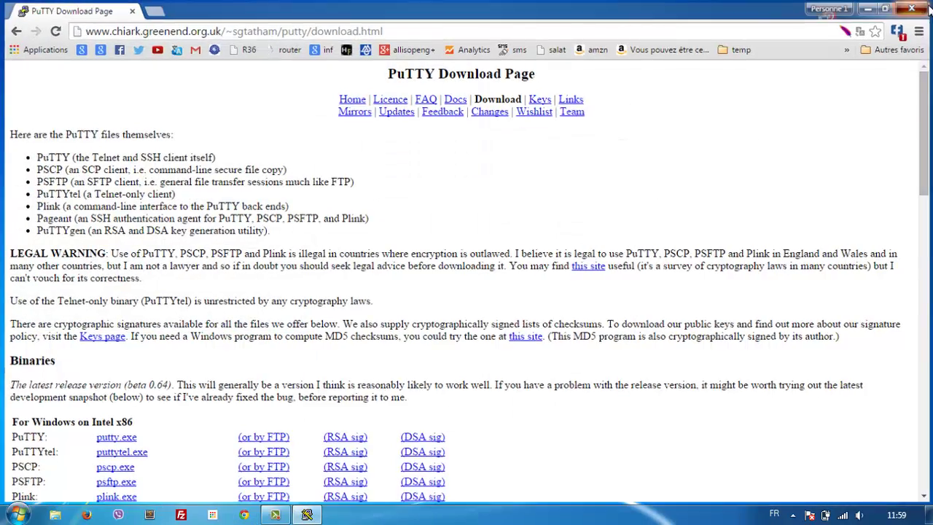
pyautogui.click(849, 514)
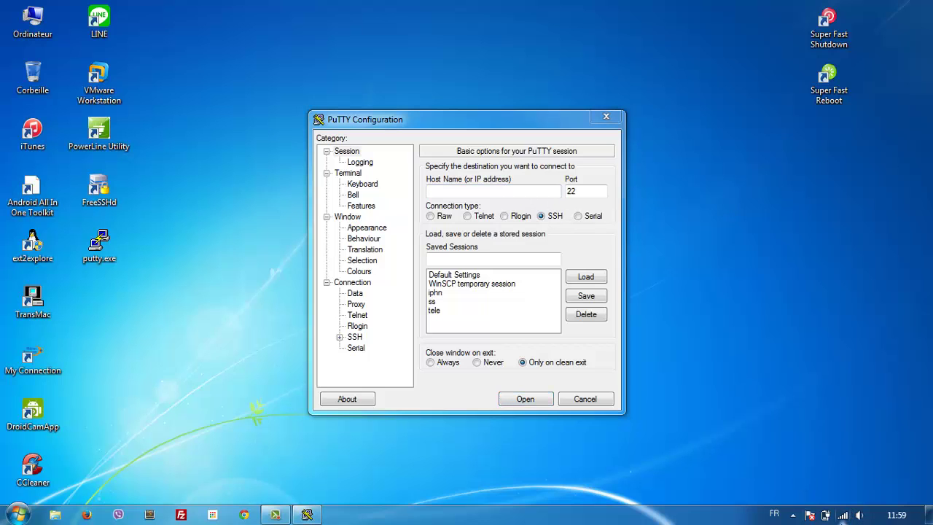
pyautogui.click(842, 514)
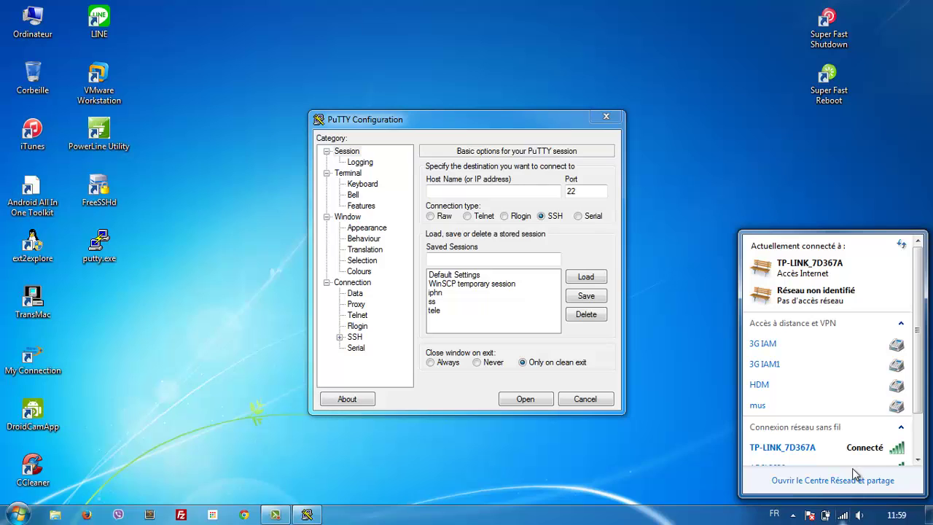
pyautogui.rightClick(859, 447)
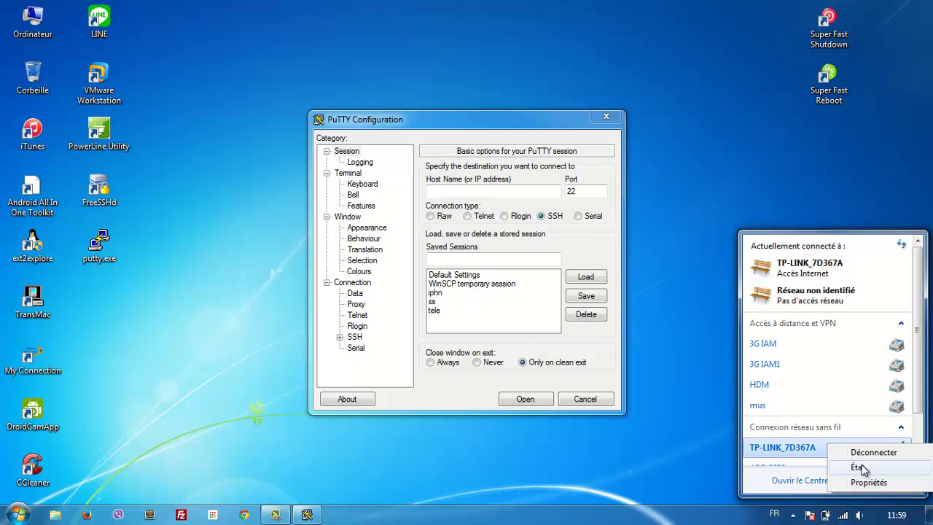
pyautogui.click(860, 467)
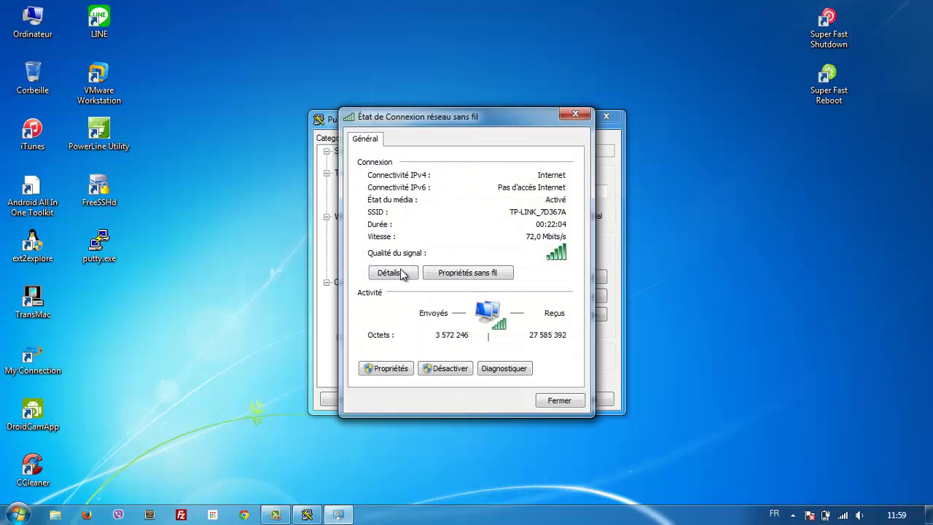
pyautogui.click(393, 273)
pyautogui.click(497, 238)
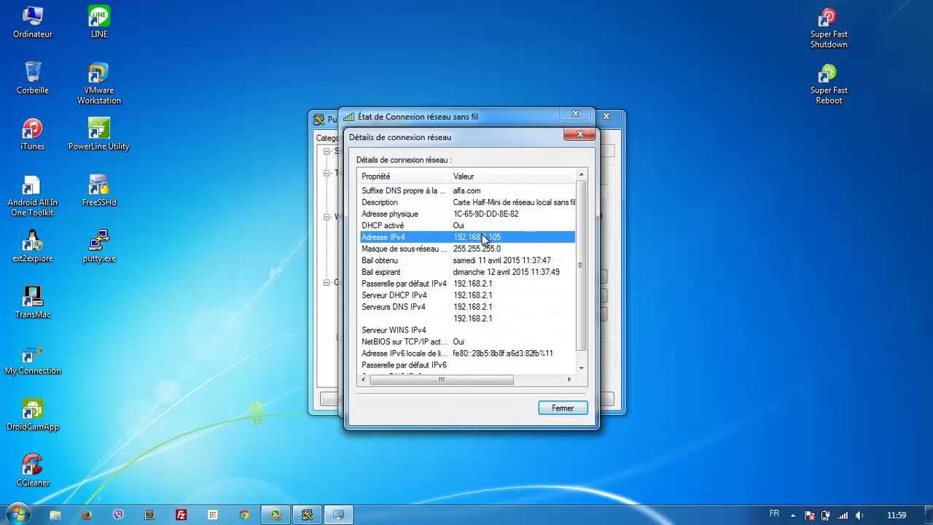
# Step: Close the network windows and open a PuTTY SSH session to 192.168.2.105
pyautogui.click(587, 134)
pyautogui.click(575, 114)
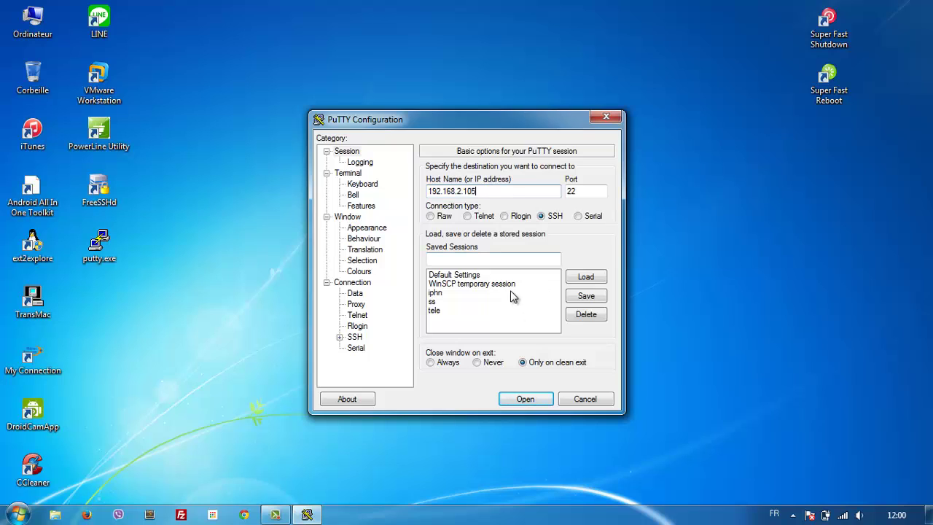
pyautogui.click(519, 400)
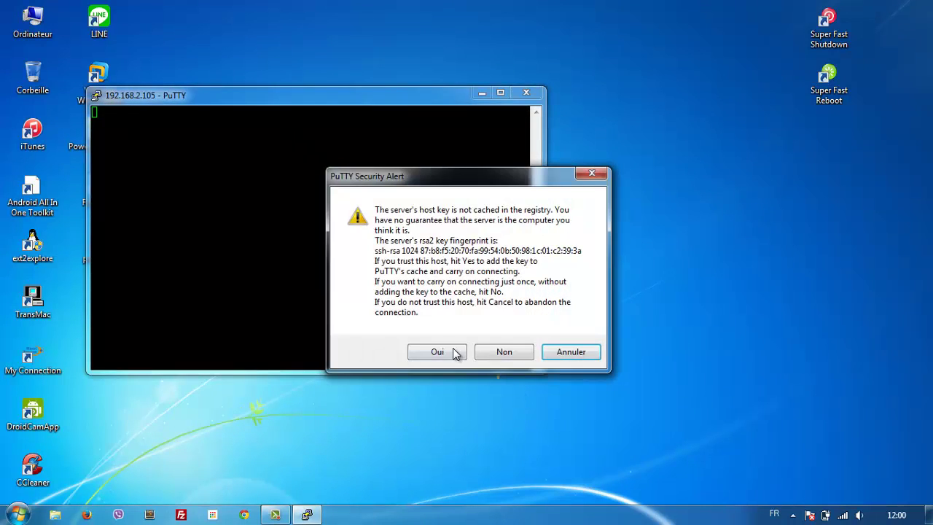
# Step: Trust the host key, log in as root with its password, and list the Desktop folder with dir
pyautogui.click(437, 353)
pyautogui.write('root')
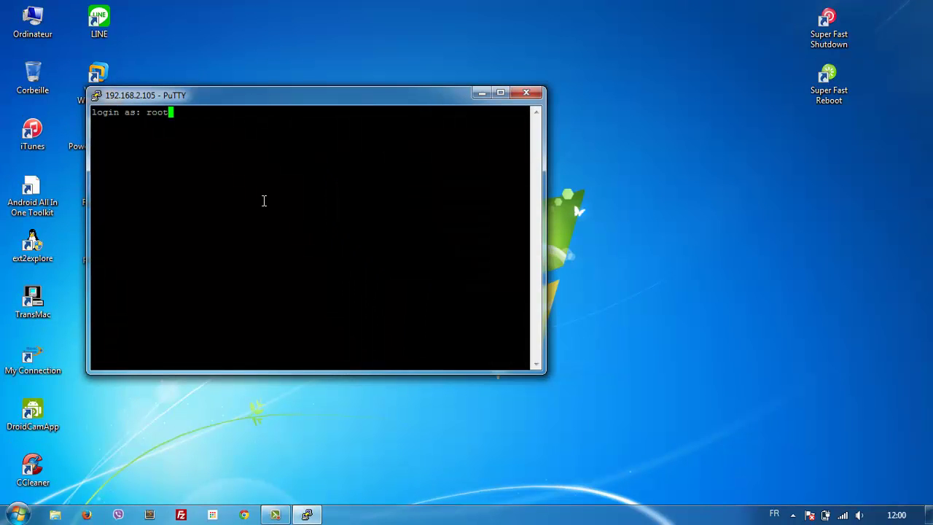
pyautogui.press('Return')
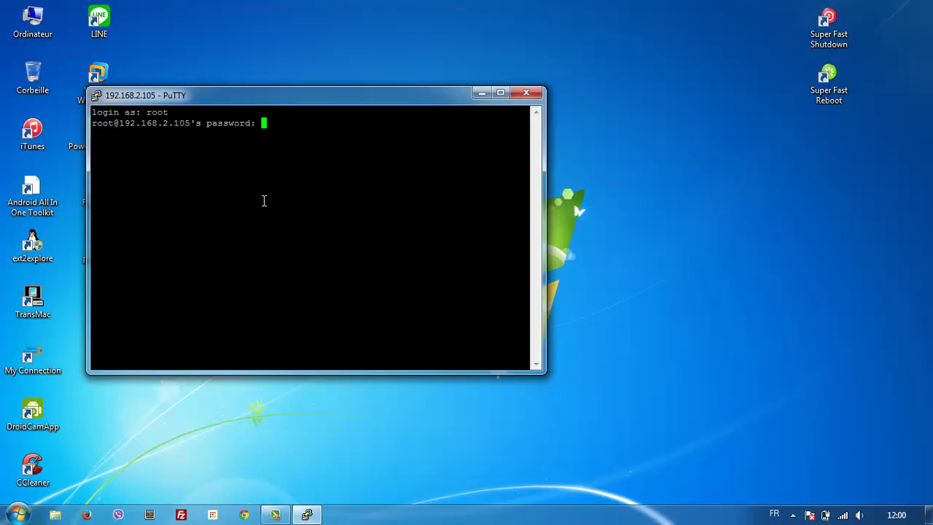
pyautogui.press('Return')
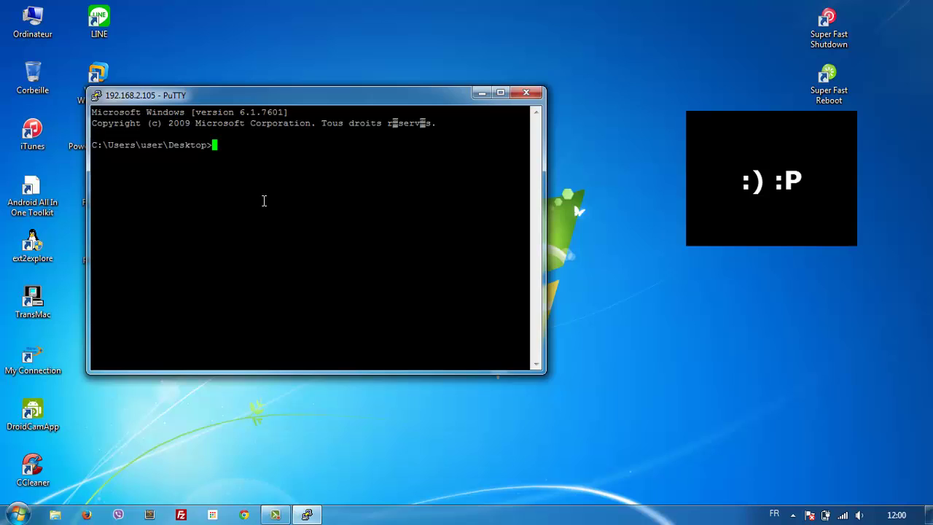
pyautogui.write('dir')
pyautogui.press('Return')
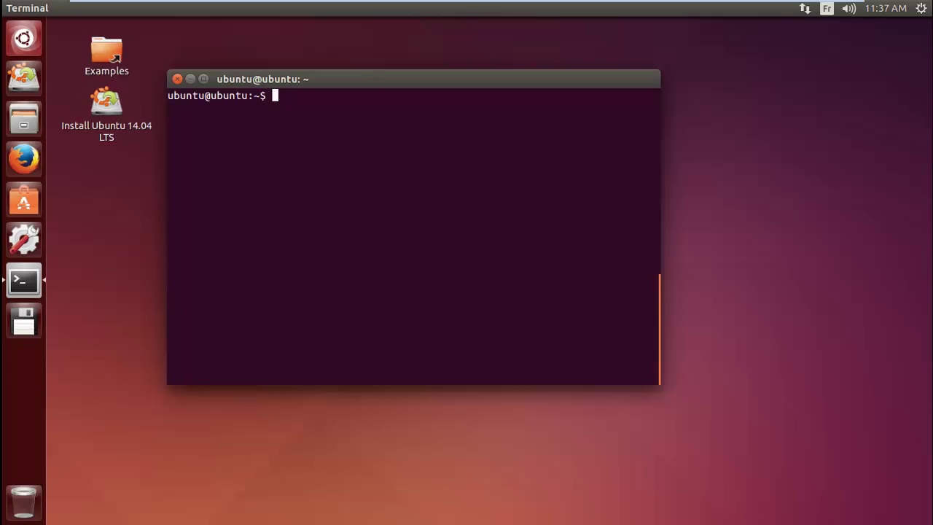
# Step: Install the ssh package with 'sudo apt-get install ssh', confirming with Y
pyautogui.write('sudo ap')
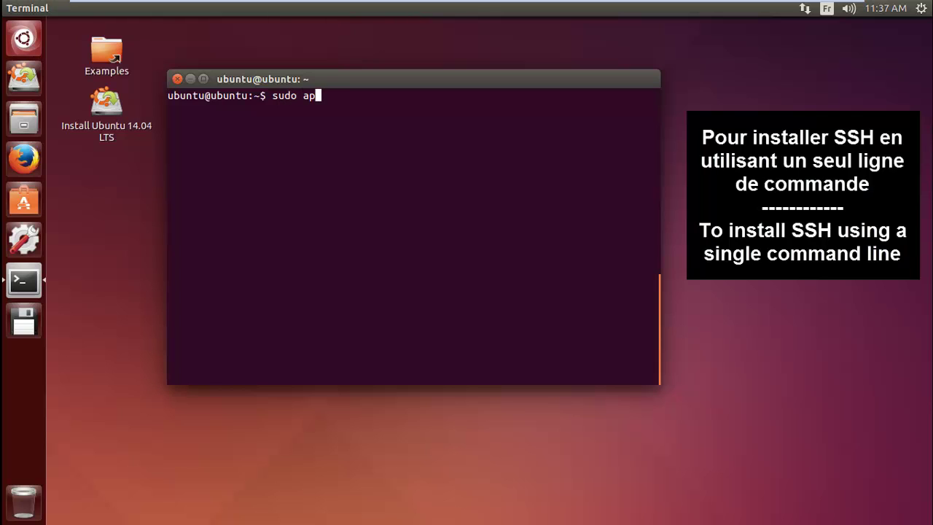
pyautogui.write('t-get install ')
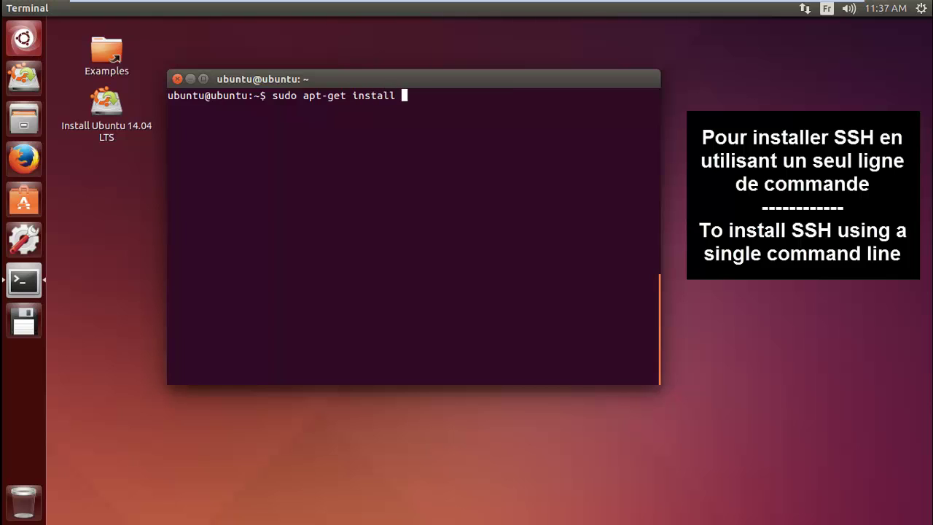
pyautogui.write('ssh')
pyautogui.press('Return')
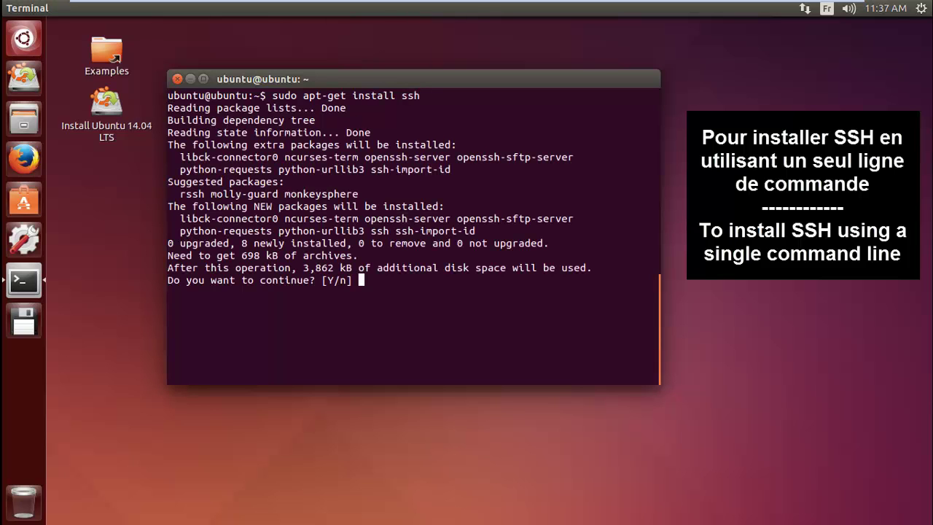
pyautogui.write('Y')
pyautogui.press('Return')
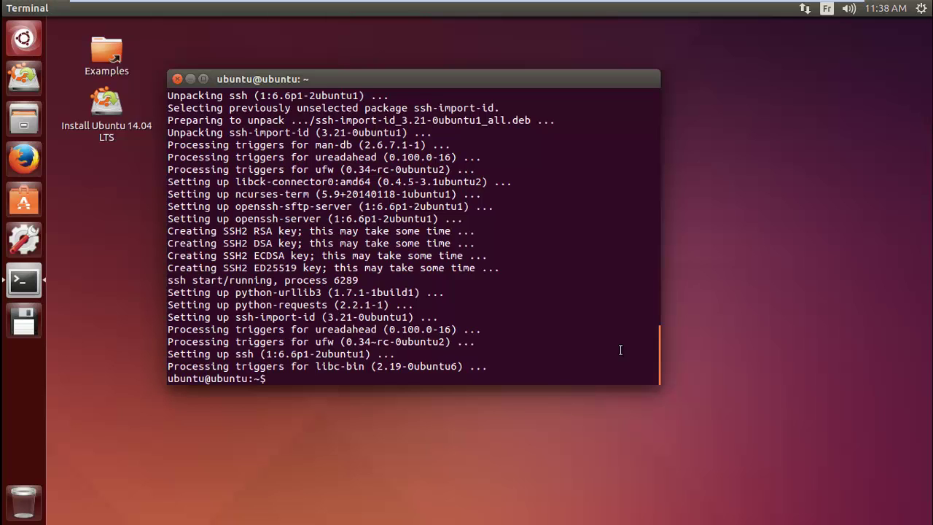
# Step: Clear the terminal and check the installed OpenSSH version with 'ssh -V'
pyautogui.hotkey('ctrl', 'l')
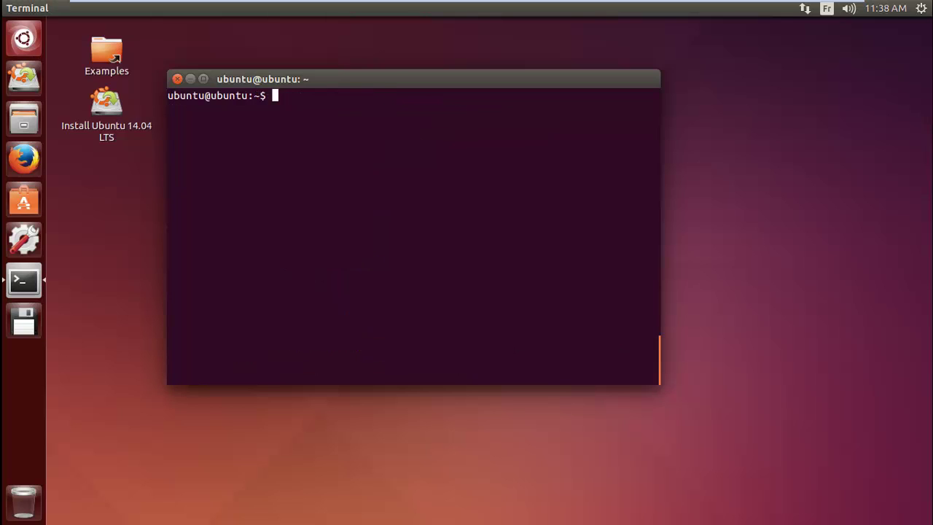
pyautogui.write('ssh -V')
pyautogui.press('Return')
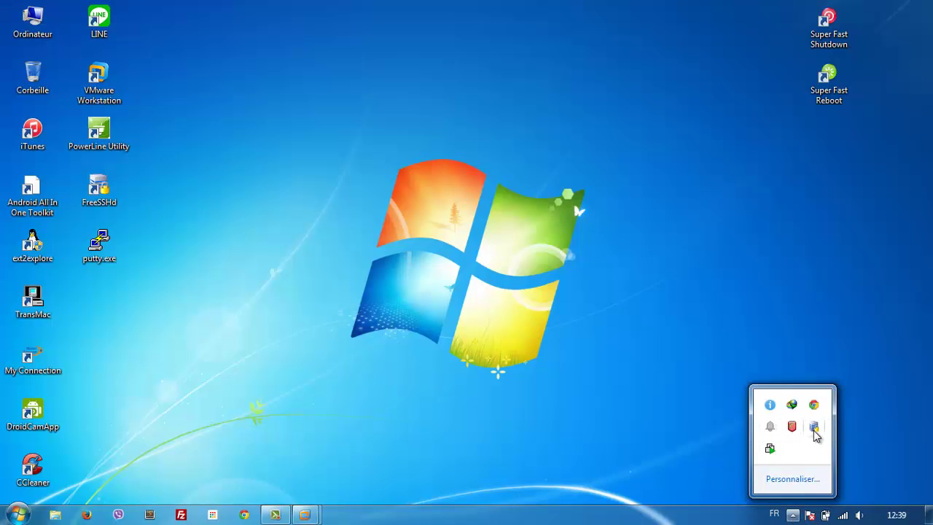
pyautogui.doubleClick(814, 428)
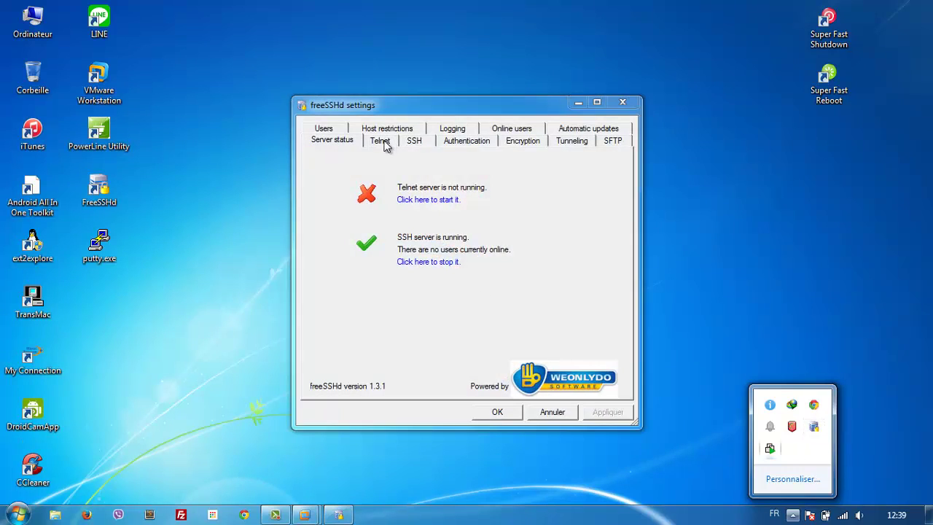
pyautogui.click(381, 142)
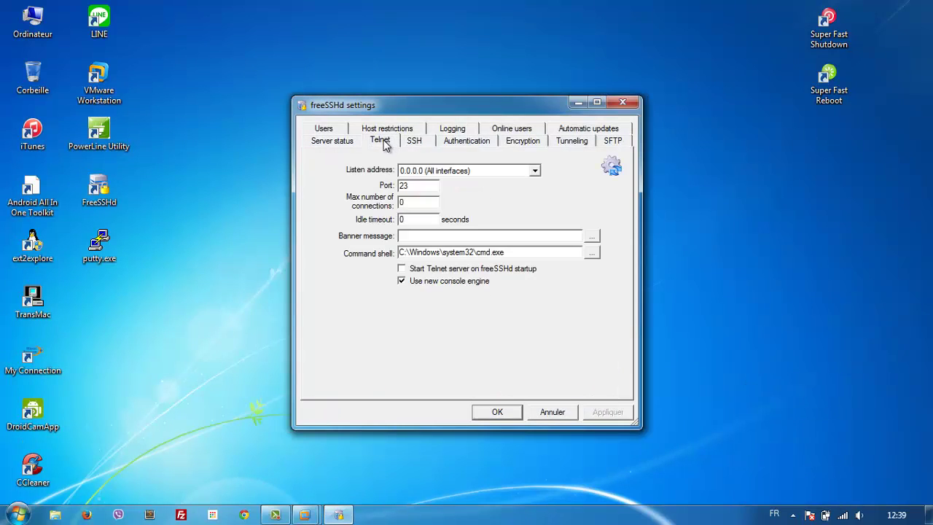
pyautogui.click(340, 131)
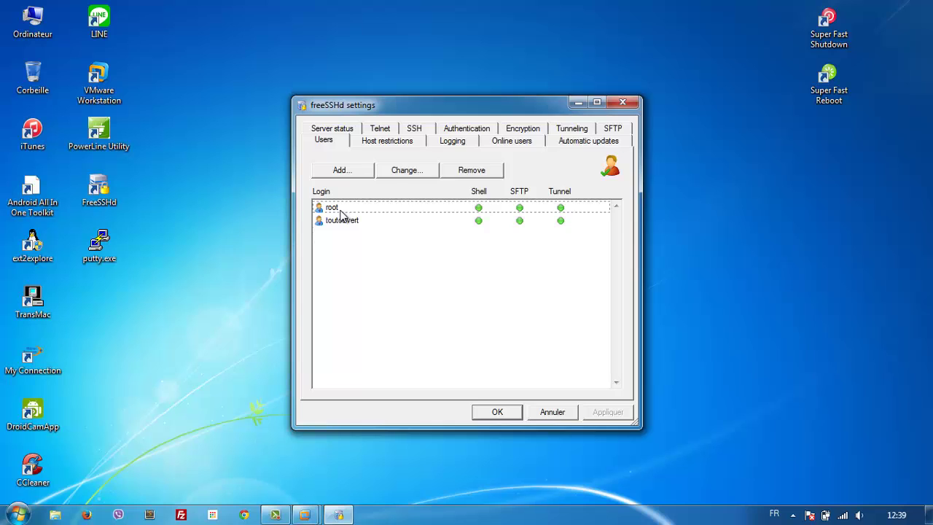
pyautogui.click(623, 102)
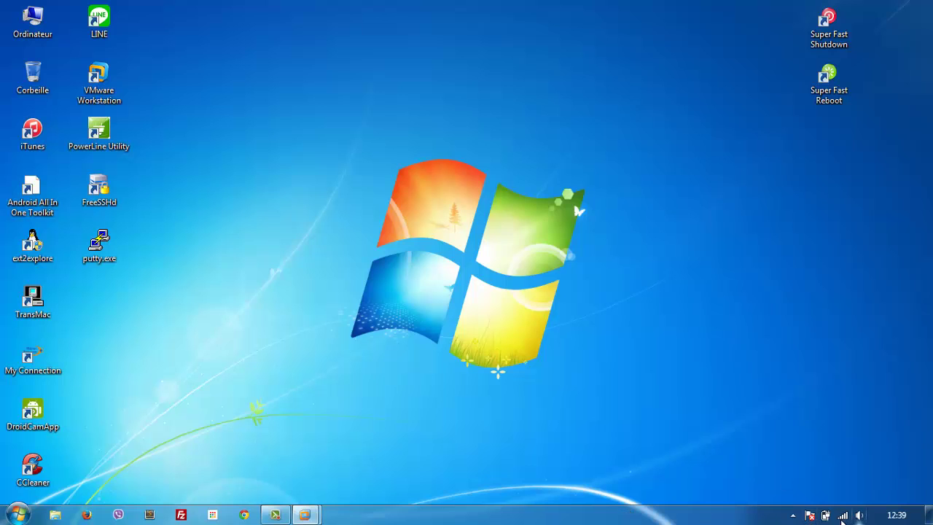
# Step: Reconfirm the TP-LINK_7D367A IPv4 address 192.168.2.105, then return to the Ubuntu VM
pyautogui.click(842, 517)
pyautogui.rightClick(844, 452)
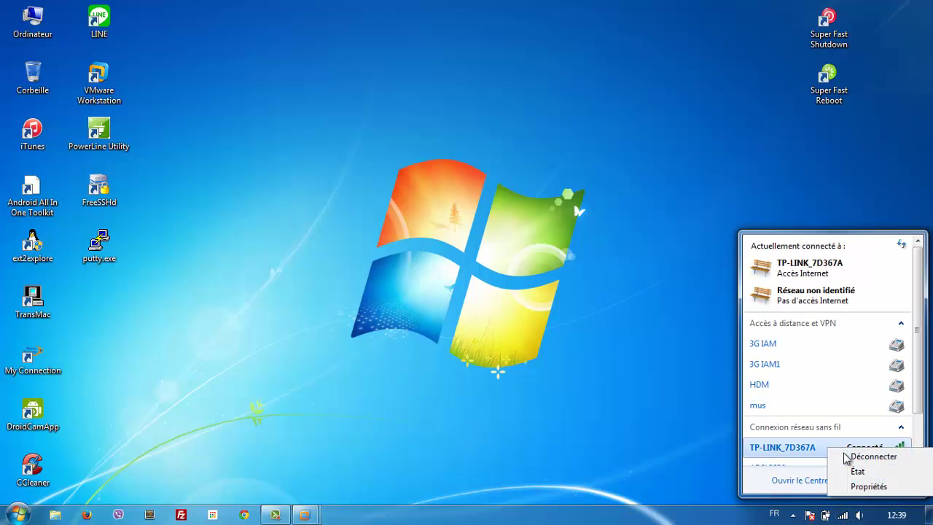
pyautogui.click(858, 471)
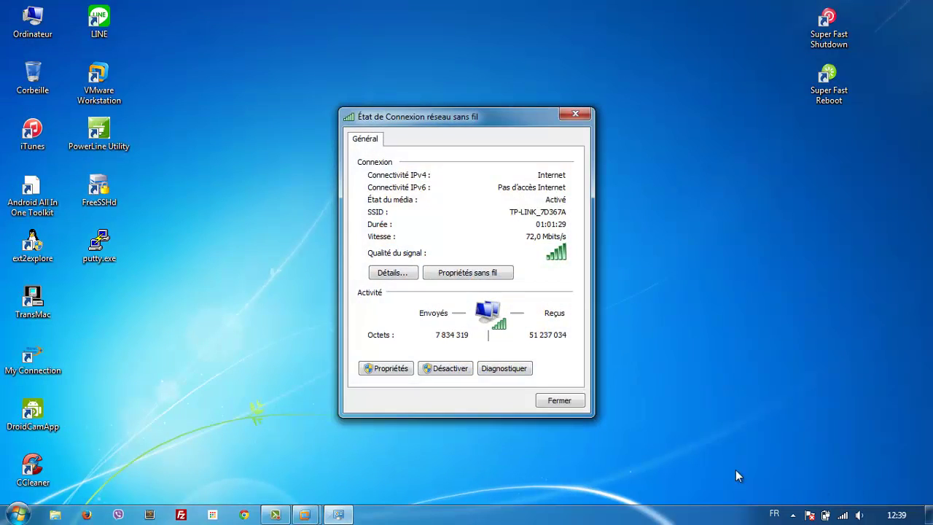
pyautogui.click(390, 272)
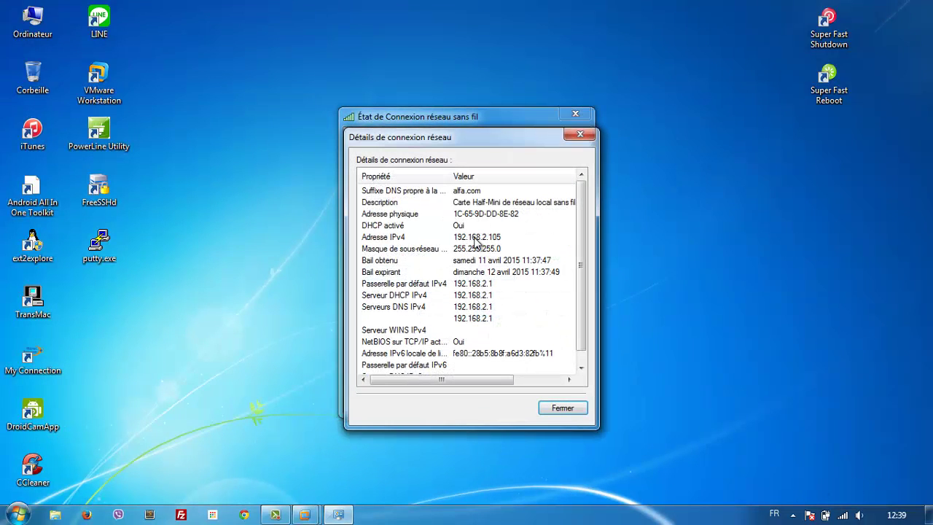
pyautogui.click(475, 238)
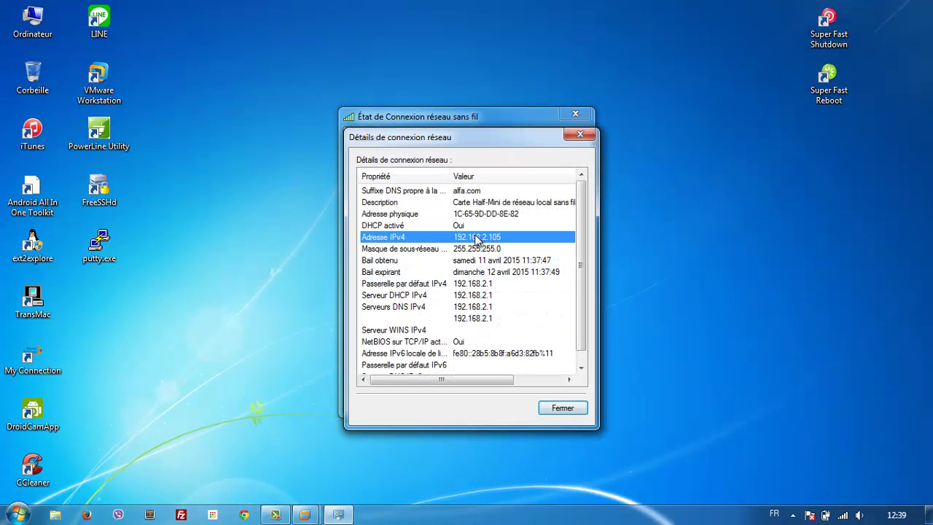
pyautogui.moveTo(304, 515)
pyautogui.click(396, 416)
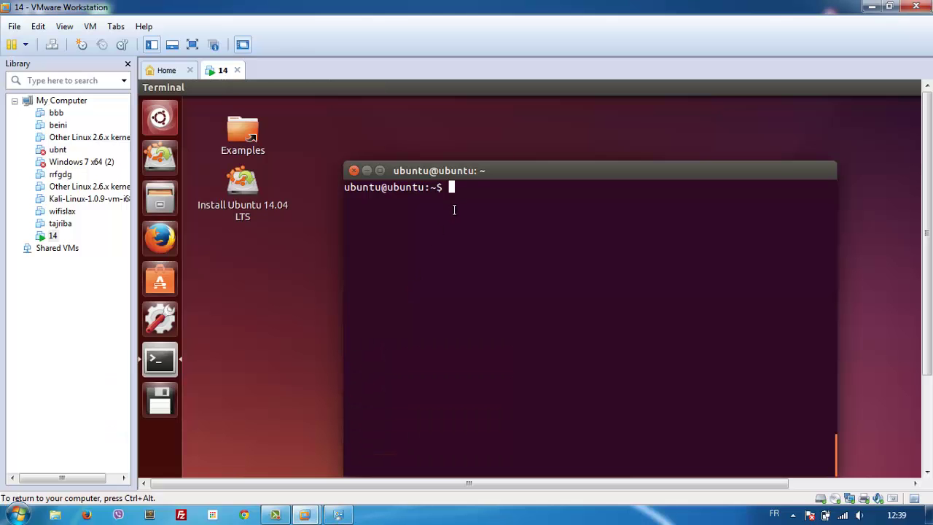
pyautogui.click(193, 46)
pyautogui.write('r')
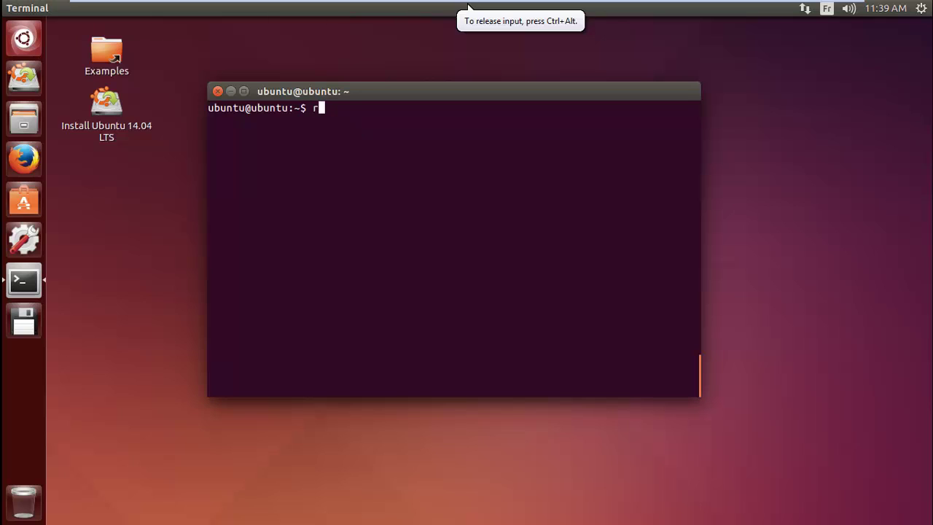
pyautogui.write('oot')
pyautogui.press('BackSpace')
pyautogui.press('BackSpace')
pyautogui.press('BackSpace')
pyautogui.press('BackSpace')
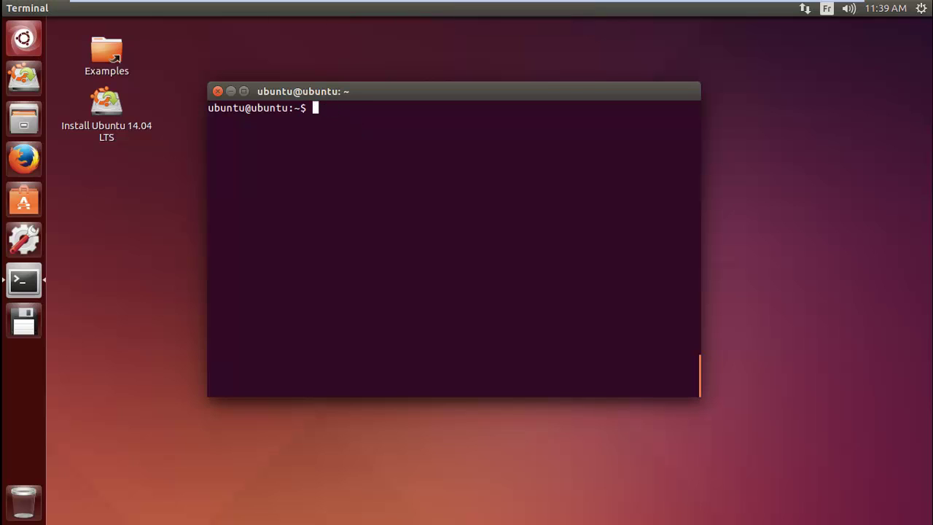
pyautogui.write('ssh ')
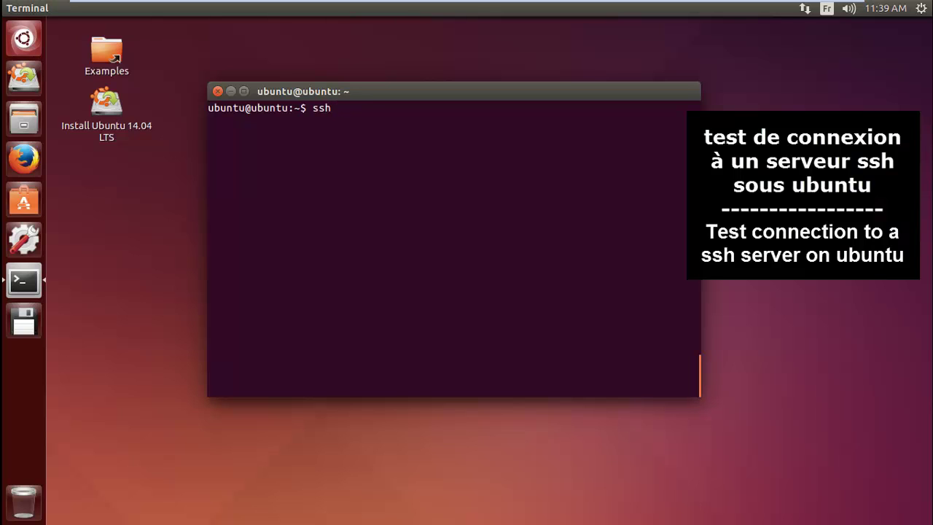
pyautogui.write('root@192.168.2.')
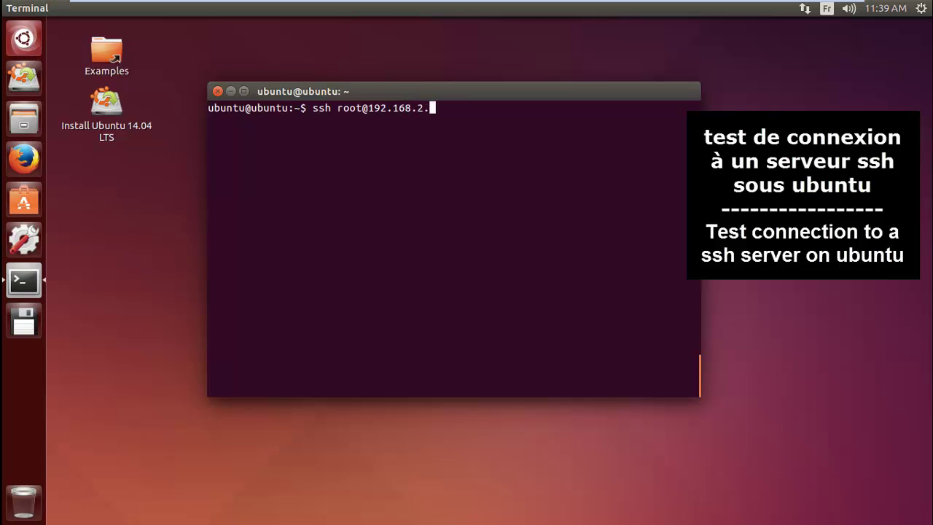
pyautogui.write('105')
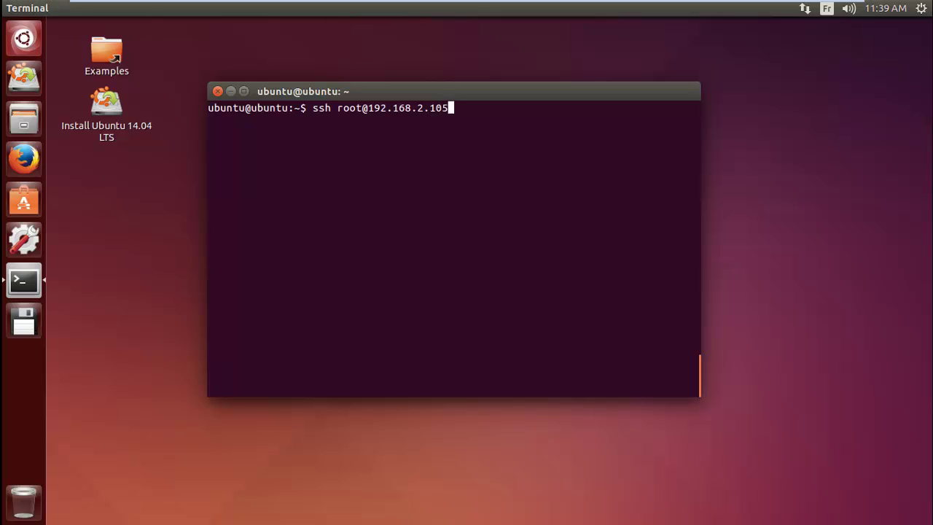
pyautogui.press('Return')
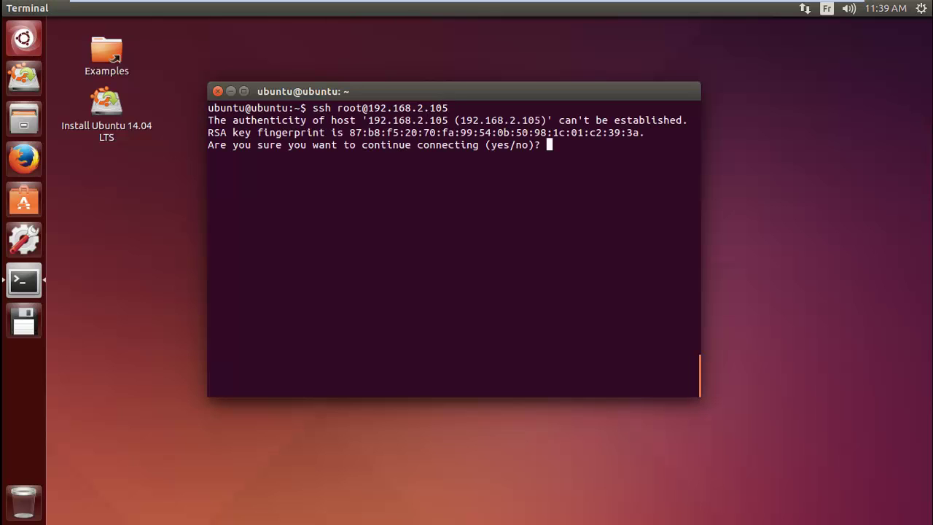
# Step: Accept the host key with 'yes', submit the root password, and start typing ifconfig
pyautogui.write('yes')
pyautogui.press('Return')
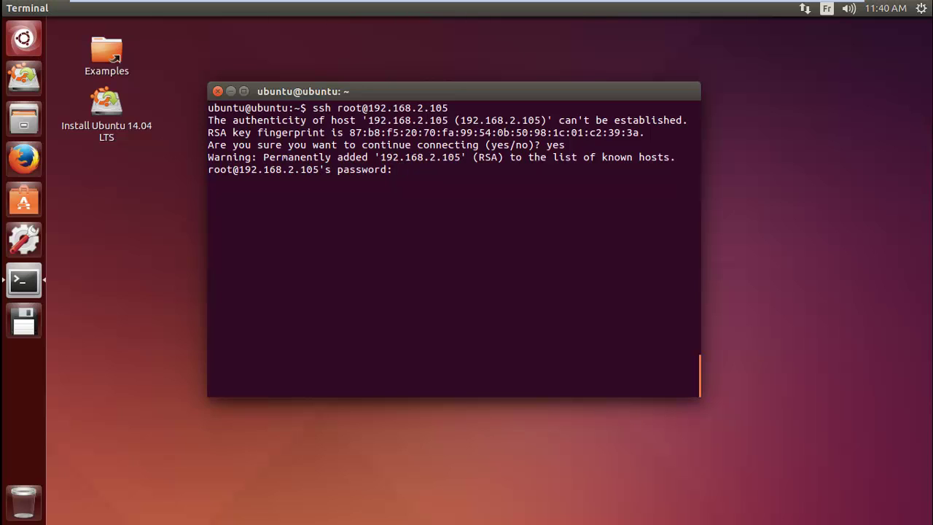
pyautogui.press('Return')
pyautogui.write('ifco')
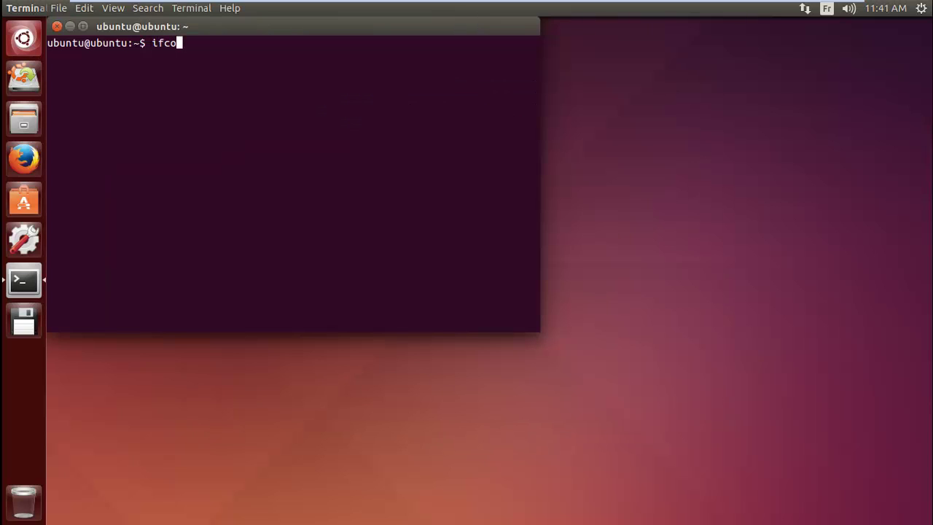
pyautogui.write('nfig')
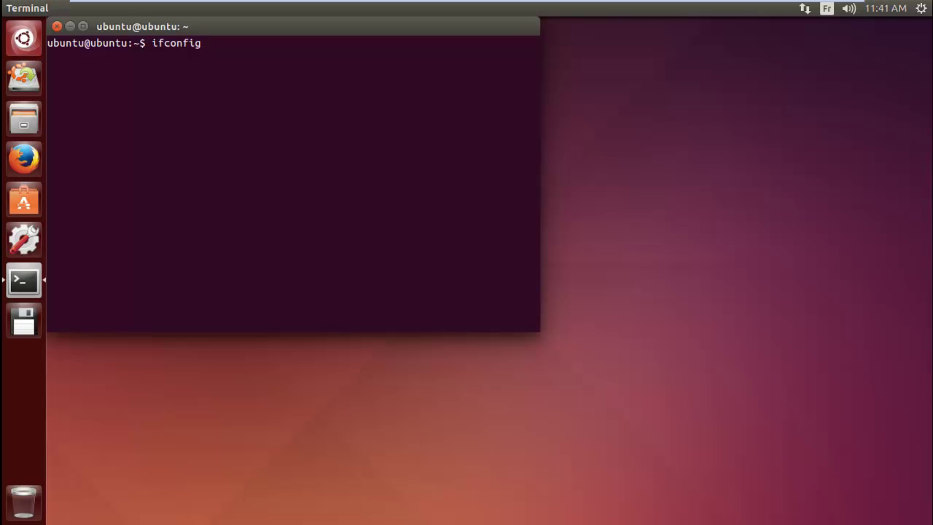
# Step: Run ifconfig and highlight the eth0 address 192.168.21.133
pyautogui.press('Return')
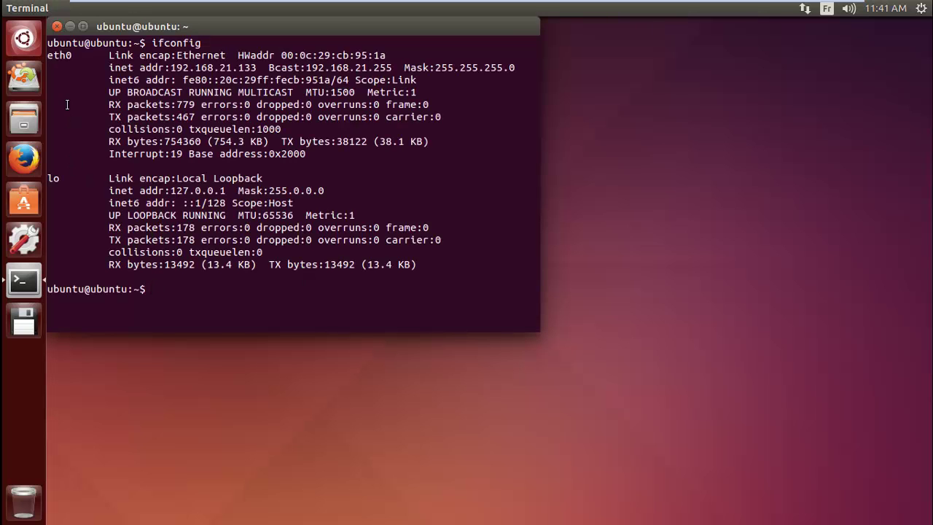
pyautogui.doubleClick(59, 55)
pyautogui.moveTo(49, 55); pyautogui.dragTo(288, 67)
pyautogui.moveTo(170, 67); pyautogui.dragTo(261, 67)
# Step: Exit the VM's full screen and minimize VMware to reach the Windows desktop
pyautogui.moveTo(519, 7)
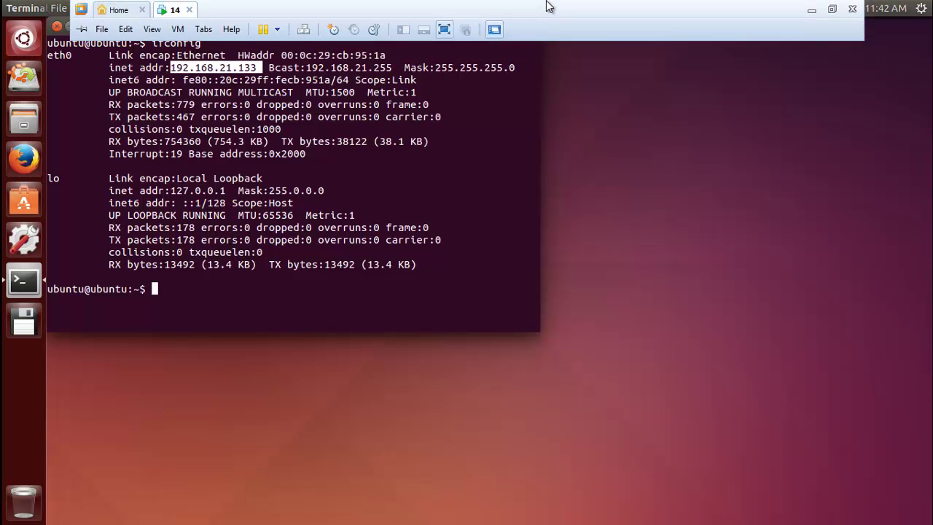
pyautogui.click(448, 28)
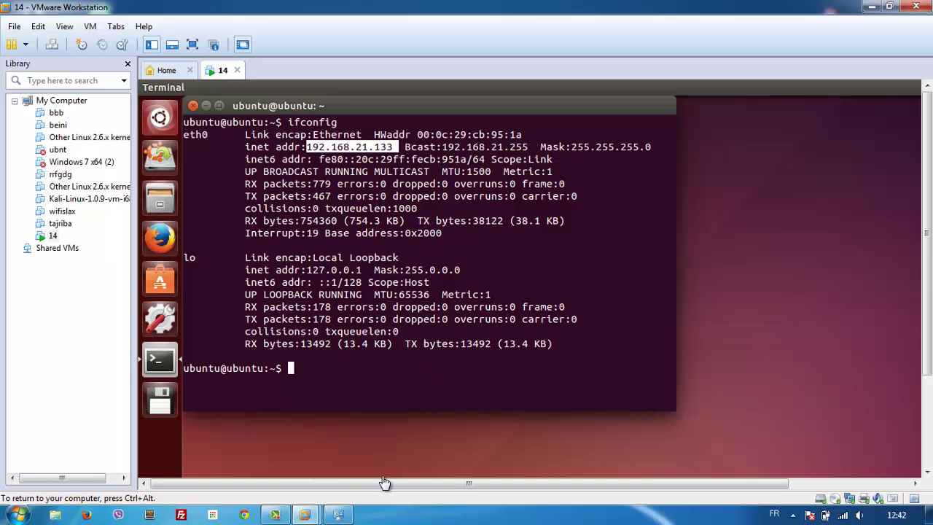
pyautogui.click(872, 6)
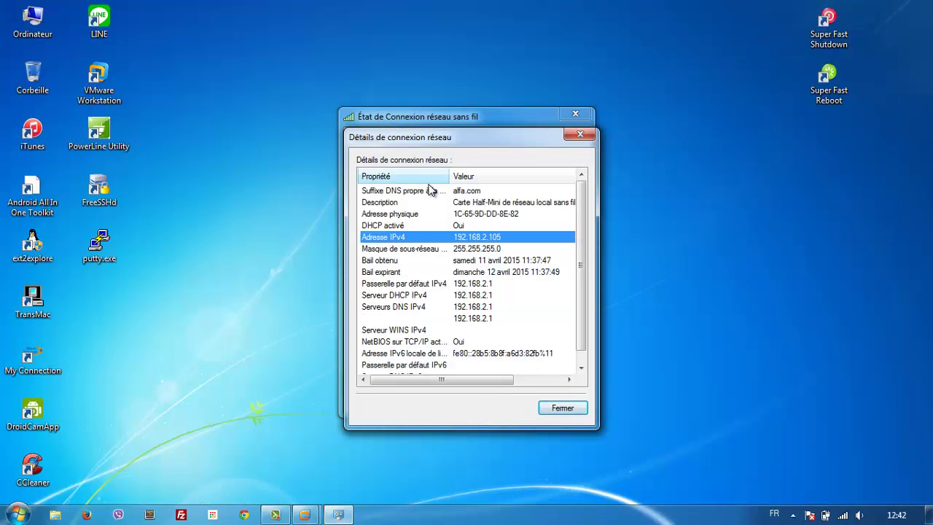
# Step: Close the network details and status windows and launch PuTTY
pyautogui.click(582, 135)
pyautogui.click(575, 114)
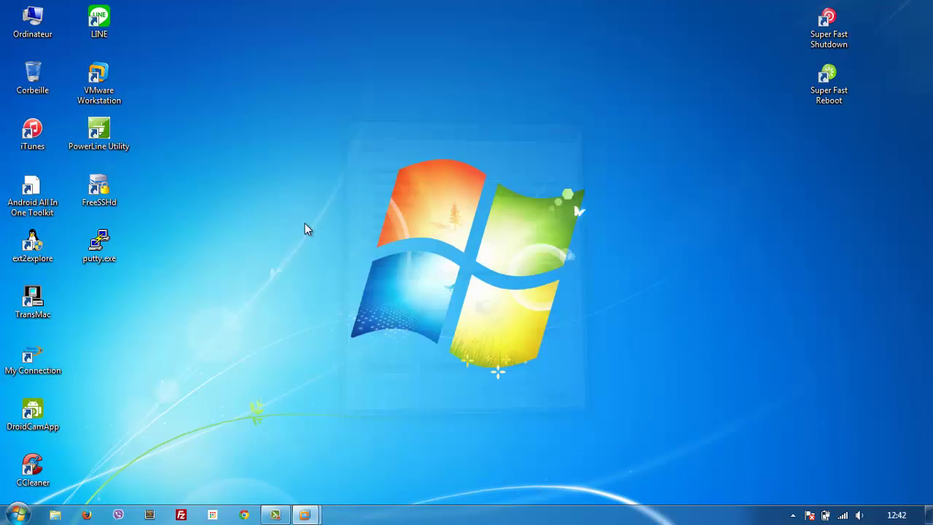
pyautogui.doubleClick(110, 243)
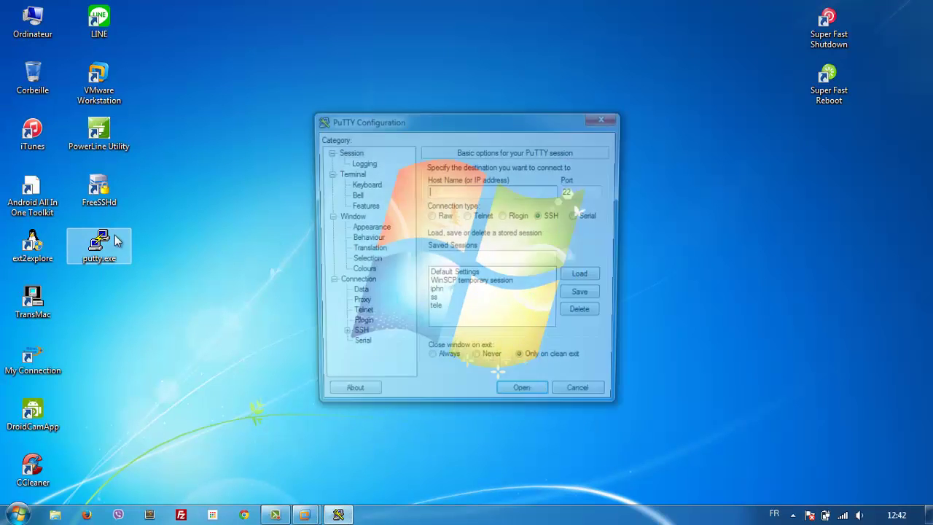
# Step: Enter 192.168.21.133 as the PuTTY host name, rechecking the VM's address midway
pyautogui.write('19')
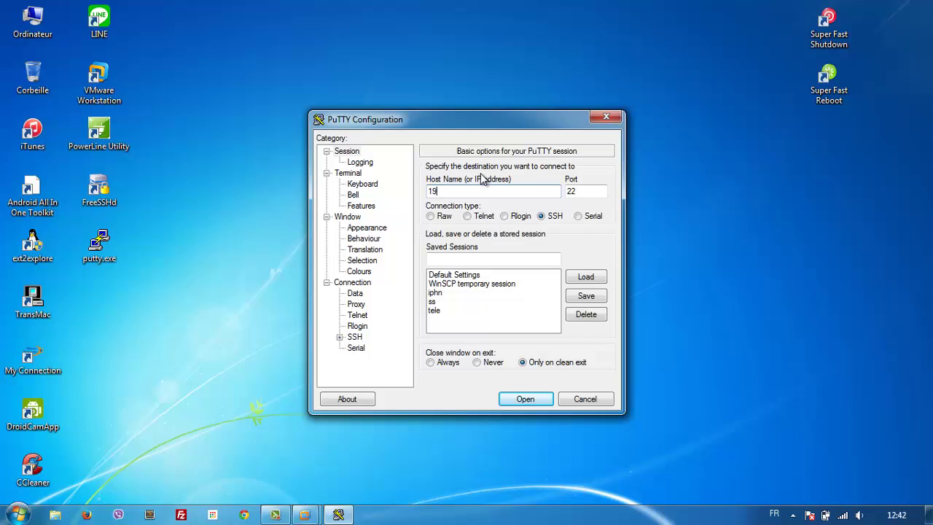
pyautogui.write('2.168.2.')
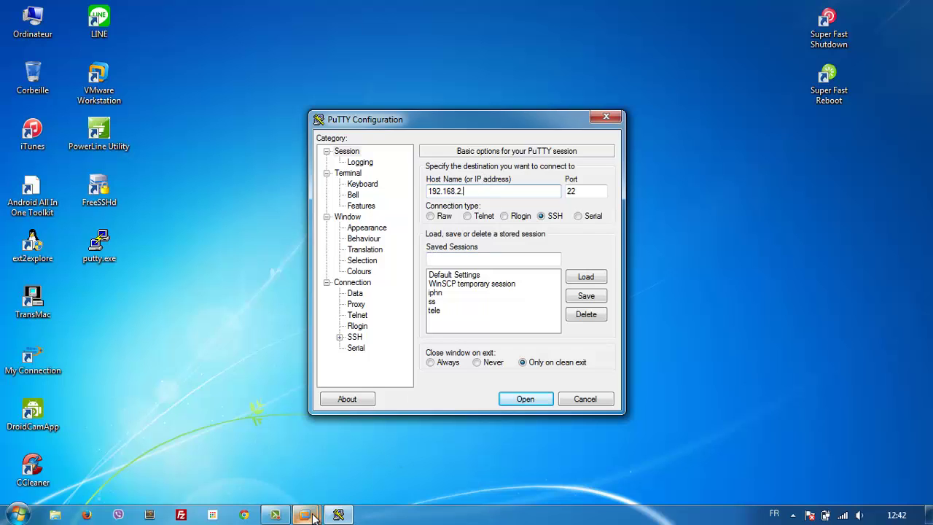
pyautogui.moveTo(312, 516)
pyautogui.click(344, 470)
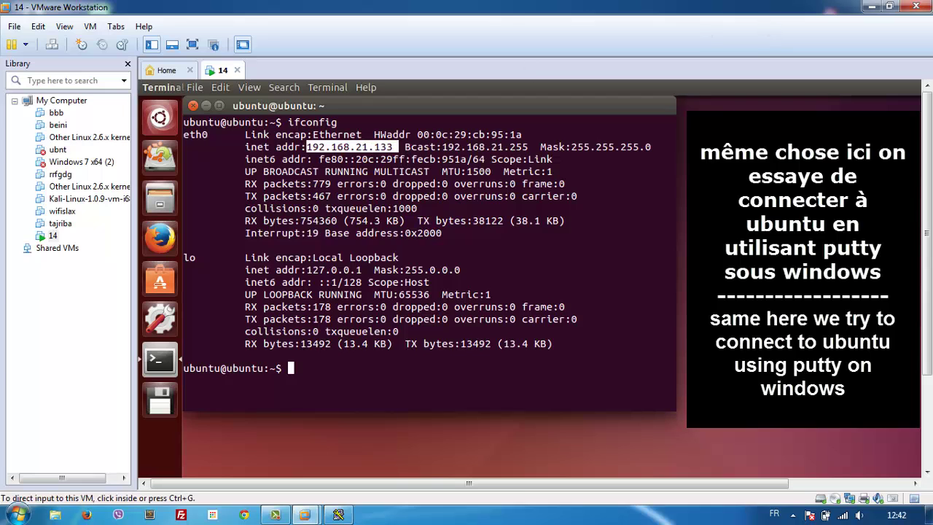
pyautogui.click(868, 8)
pyautogui.write('2.168.2')
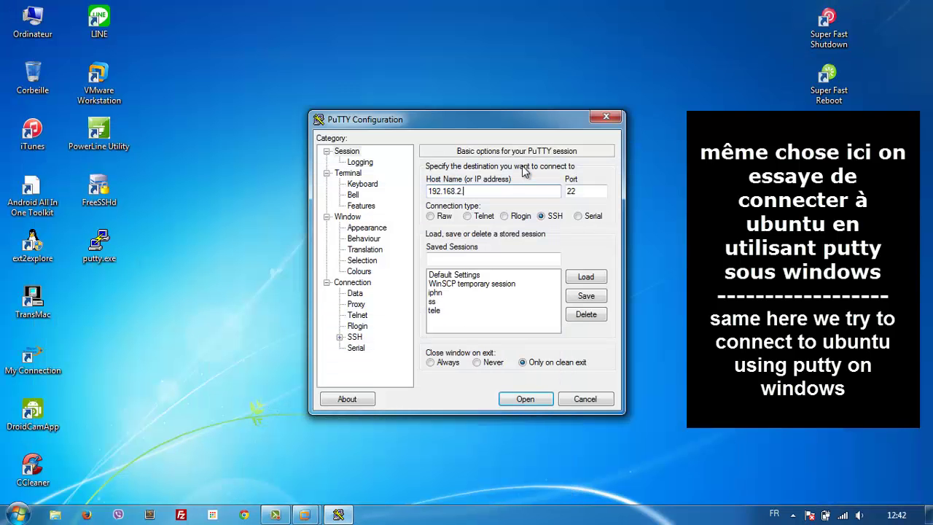
pyautogui.write('1.133')
# Step: Connect to 192.168.21.133, accept the host key, and log in as ubuntu with the account password
pyautogui.click(537, 400)
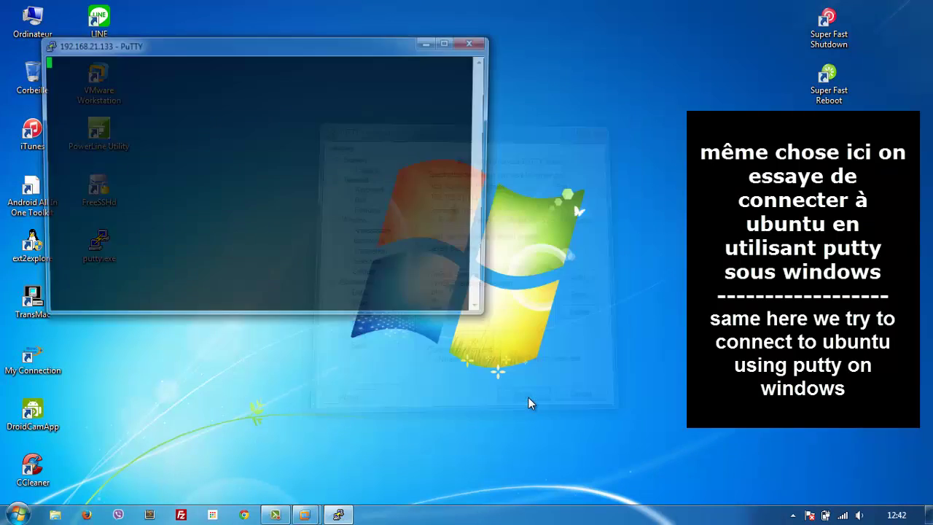
pyautogui.click(456, 353)
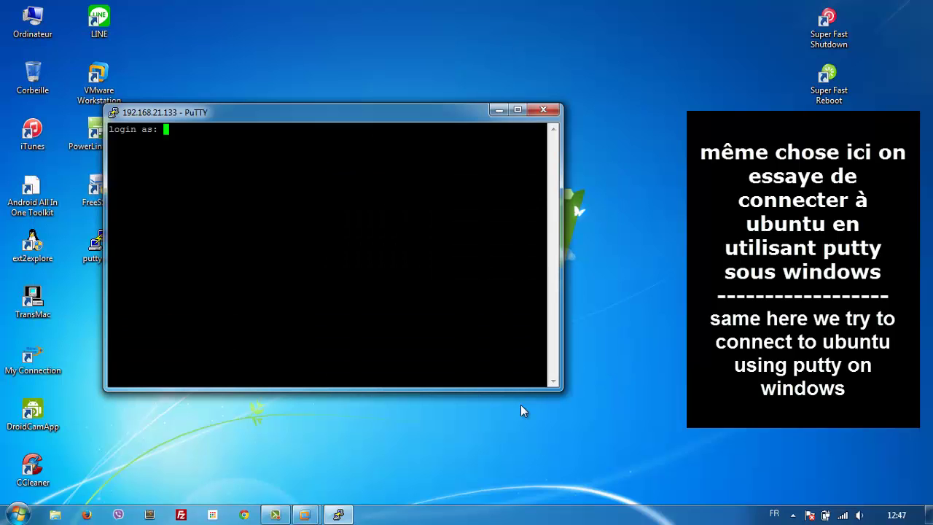
pyautogui.write('ubunutu')
pyautogui.press('BackSpace')
pyautogui.press('BackSpace')
pyautogui.press('BackSpace')
pyautogui.write('tu')
pyautogui.press('Return')
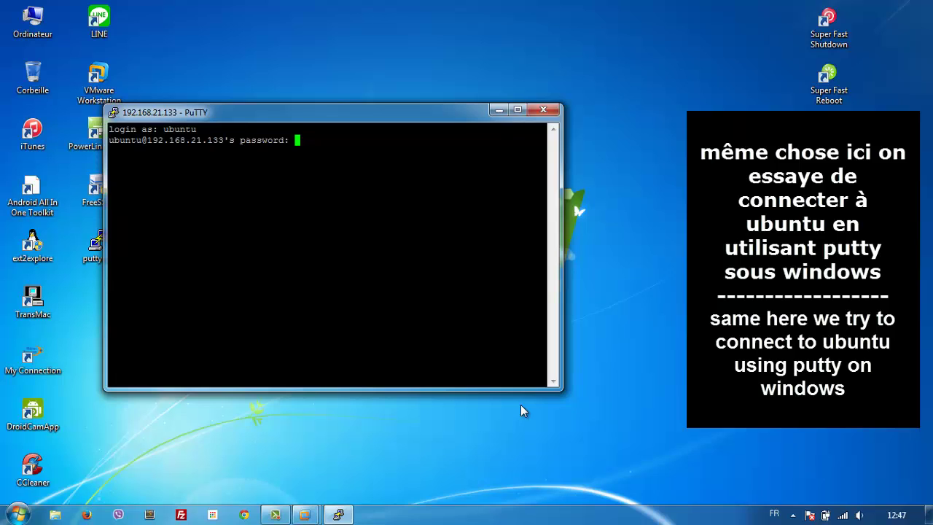
pyautogui.press('Return')
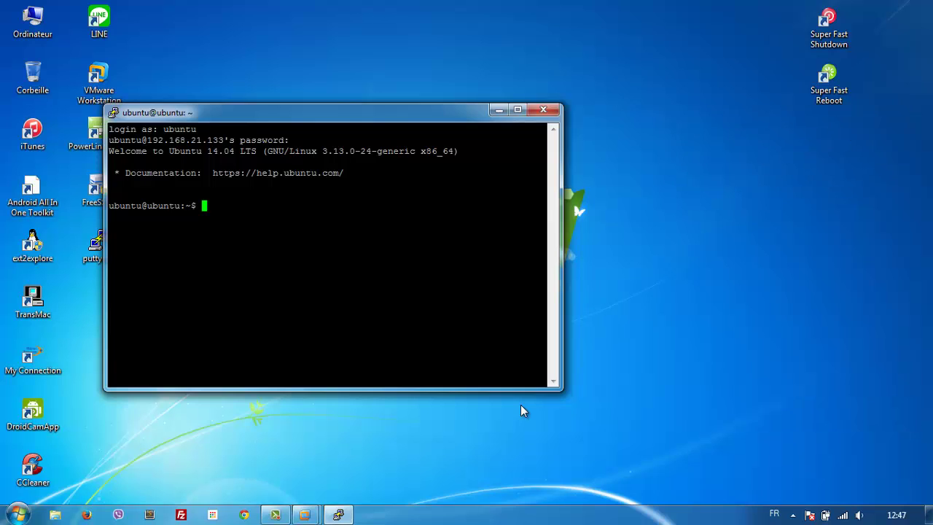
# Step: List the home directory and create the empty file toutouvert.com with touch
pyautogui.write('ls')
pyautogui.press('Return')
pyautogui.write('c')
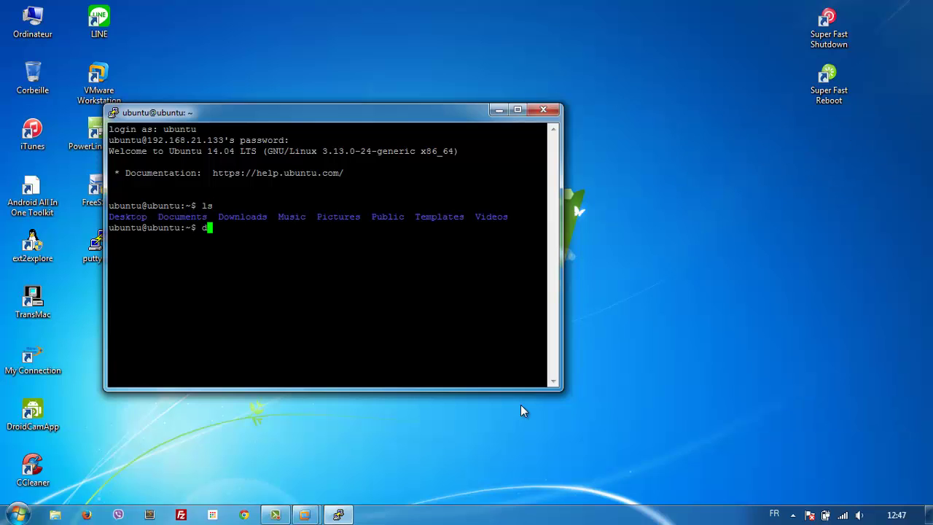
pyautogui.press('BackSpace')
pyautogui.write('touch toutouvert')
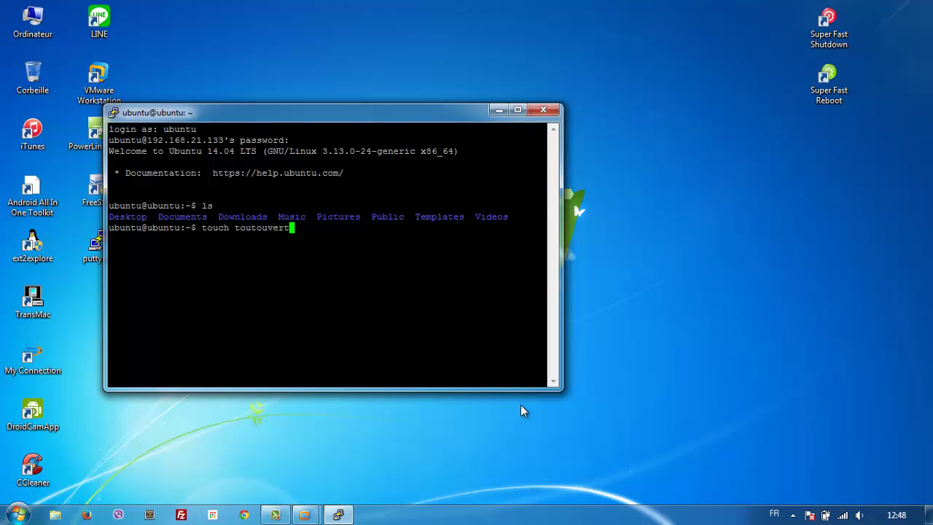
pyautogui.write('.com')
pyautogui.press('Return')
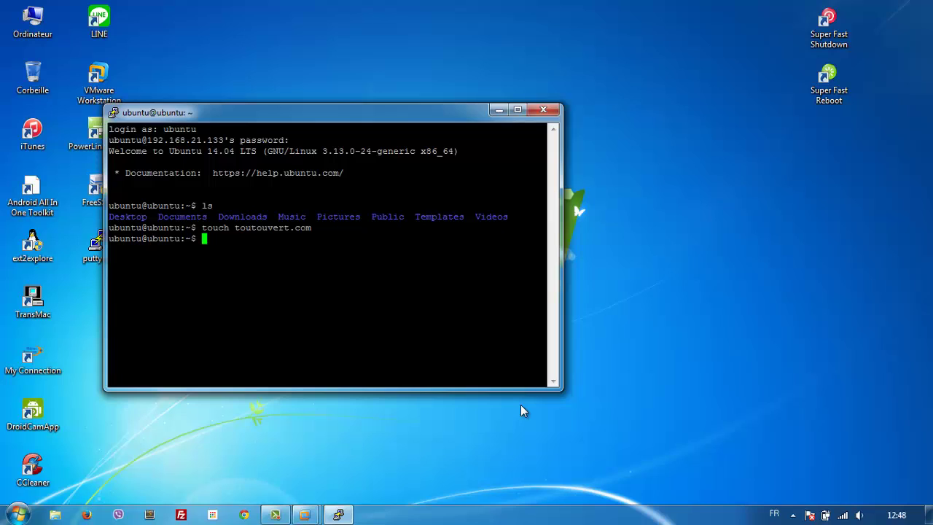
# Step: Write the lines good, bien, ifoulki and mz1 into toutouvert.com using cat>
pyautogui.write('cat')
pyautogui.write(' tou')
pyautogui.press('BackSpace')
pyautogui.press('BackSpace')
pyautogui.press('BackSpace')
pyautogui.press('BackSpace')
pyautogui.write('>toutouvert')
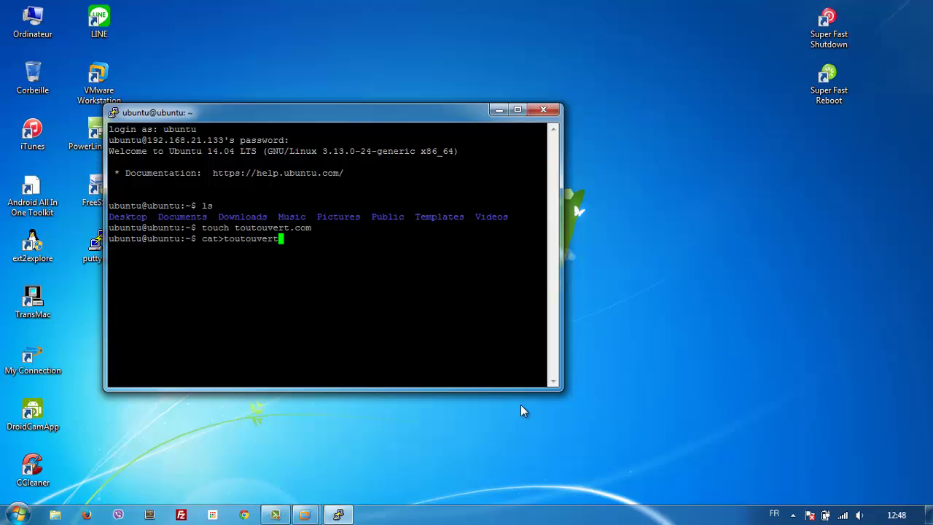
pyautogui.write('.com')
pyautogui.press('Return')
pyautogui.write('good')
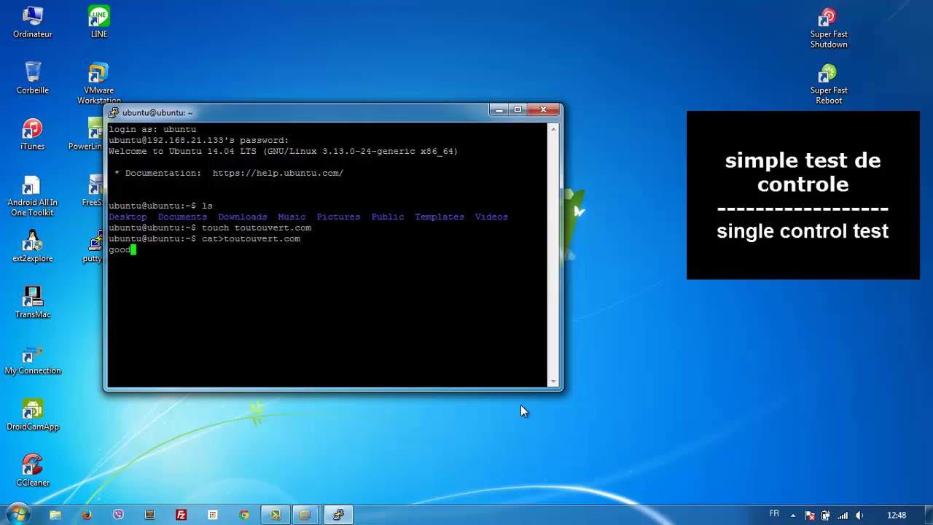
pyautogui.press('Return')
pyautogui.write('bien')
pyautogui.press('Return')
pyautogui.write('ifoulki')
pyautogui.press('Return')
pyautogui.write('mz1')
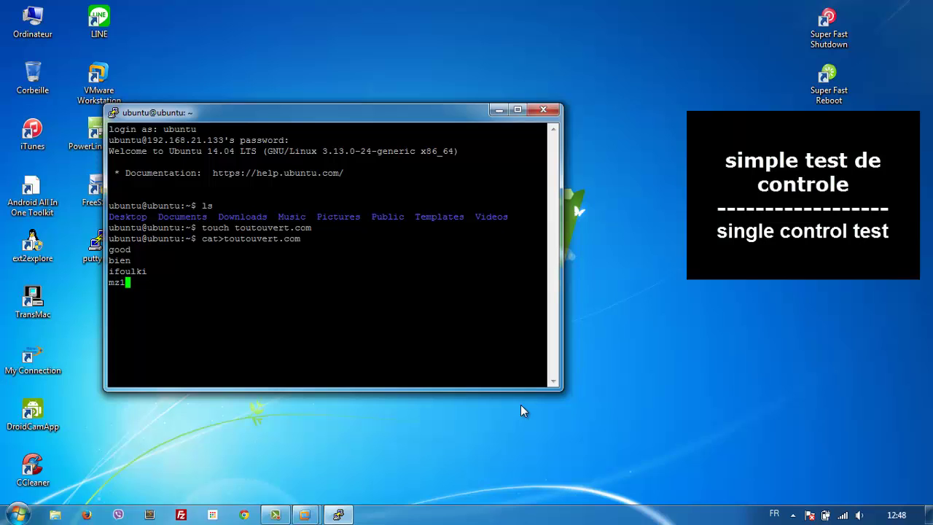
pyautogui.press('Return')
pyautogui.hotkey('ctrl', 'c')
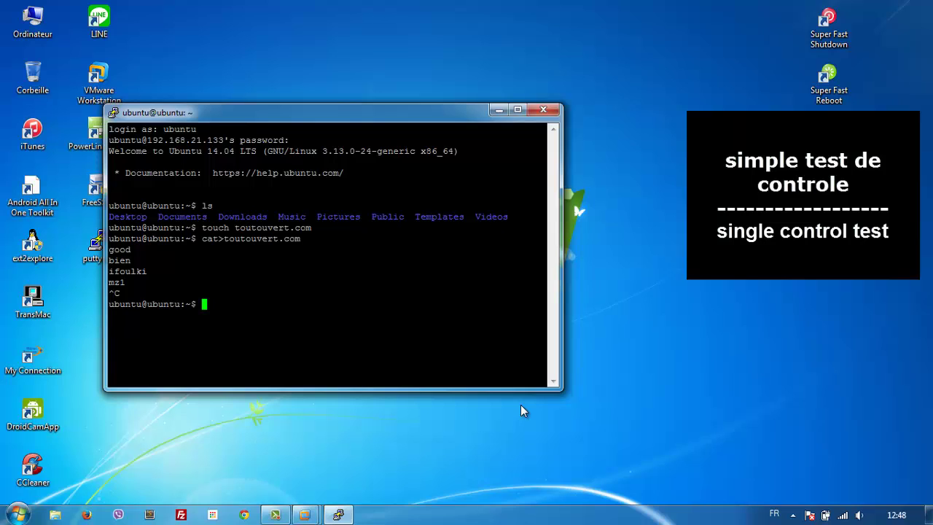
# Step: Display the contents of toutouvert.com with cat
pyautogui.write('cat toutouvert.com')
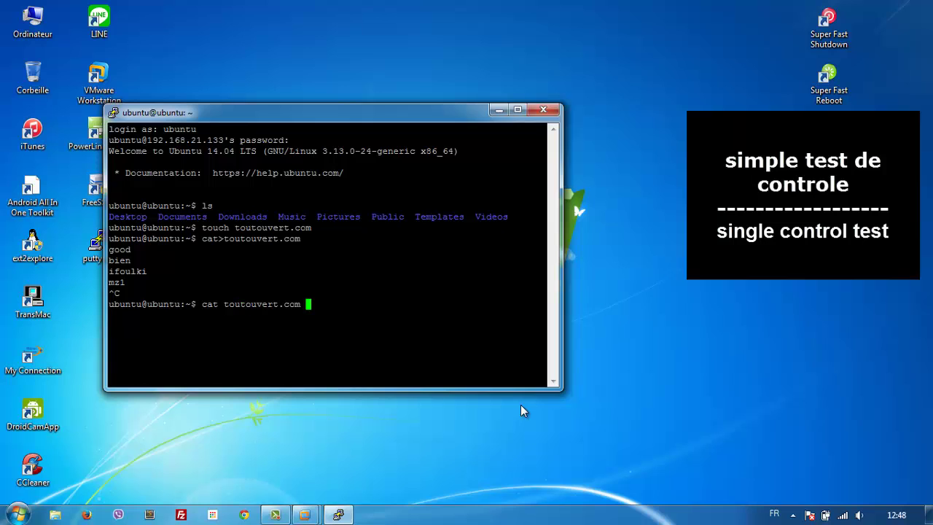
pyautogui.press('Return')
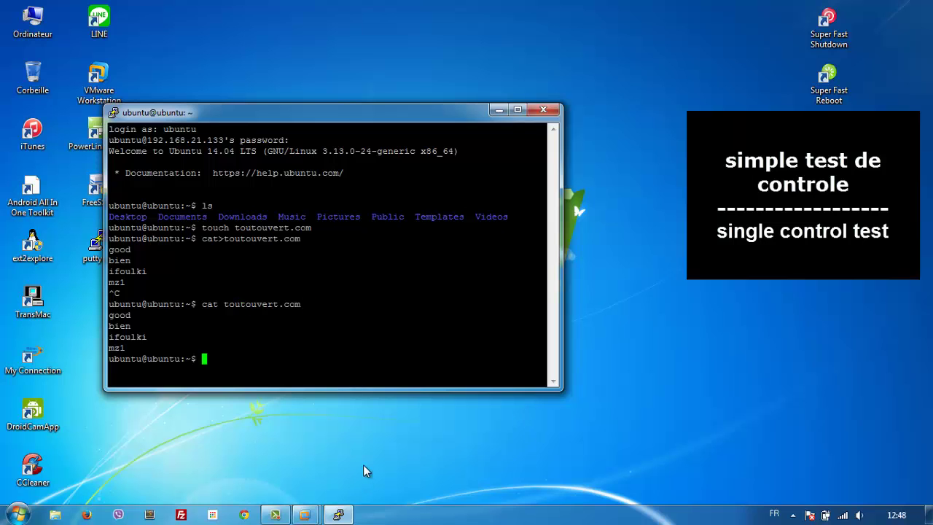
pyautogui.click(304, 515)
# Step: On the Ubuntu VM, search Software Center for FileZilla, install it, then close the window
pyautogui.click(342, 458)
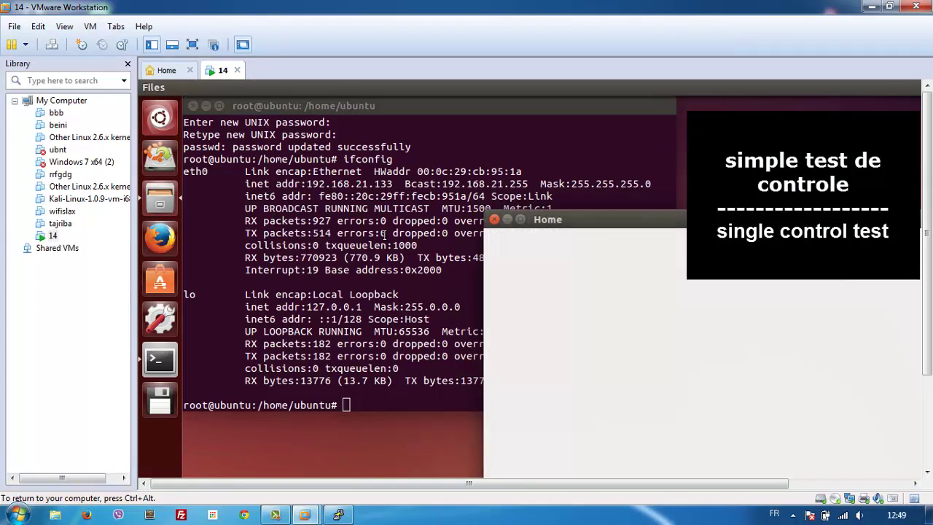
pyautogui.doubleClick(672, 385)
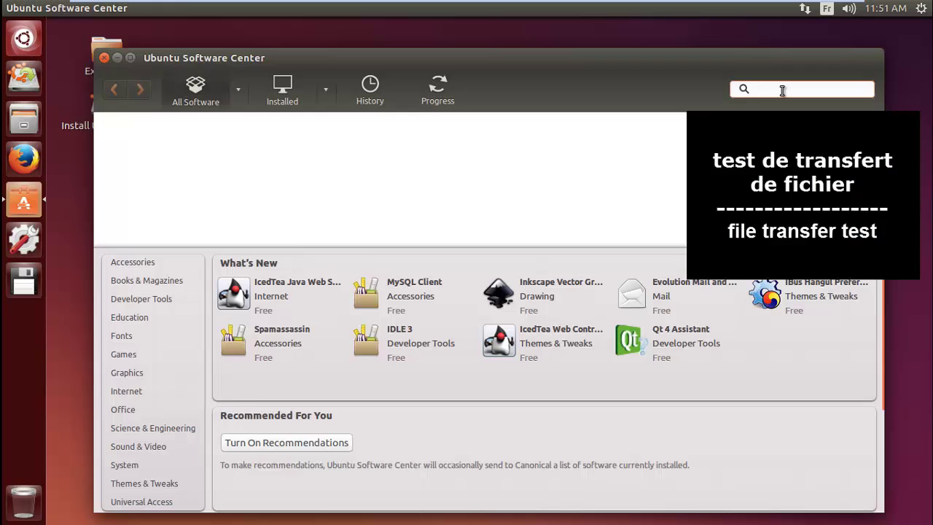
pyautogui.write('filezilla')
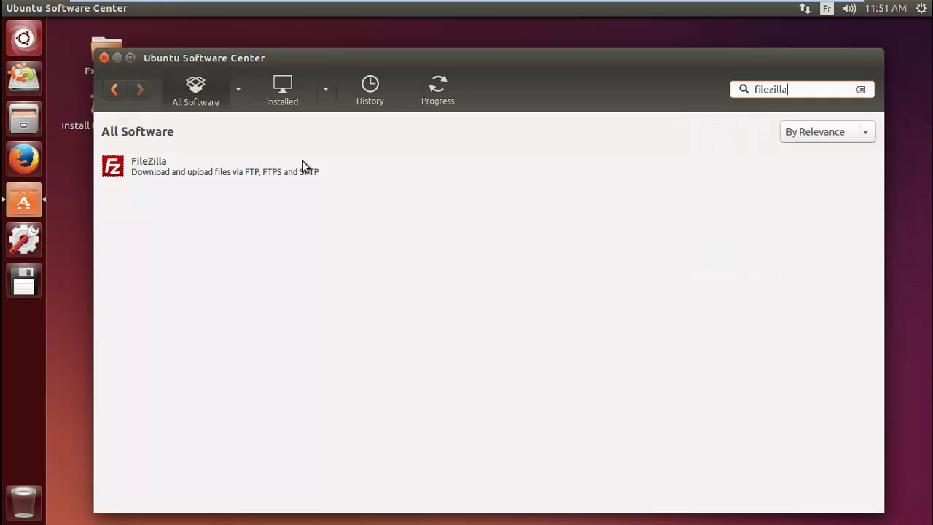
pyautogui.click(297, 169)
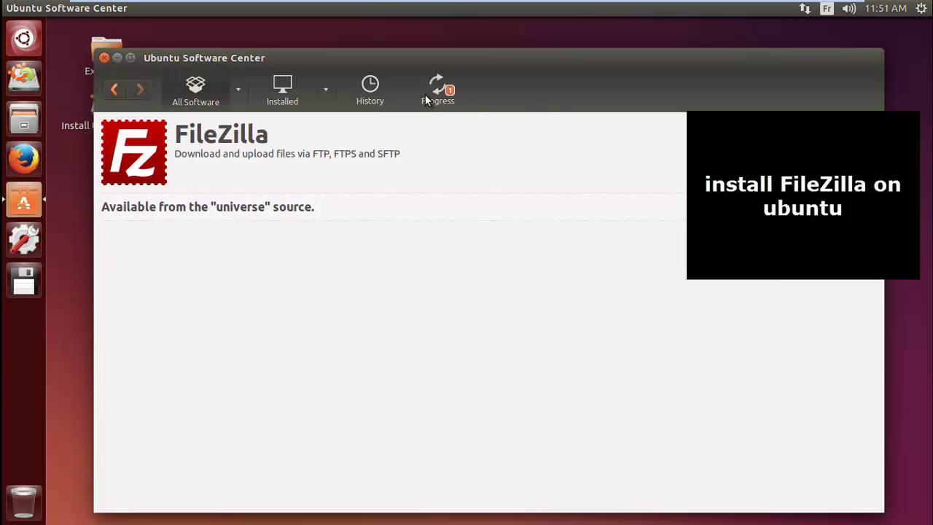
pyautogui.click(446, 80)
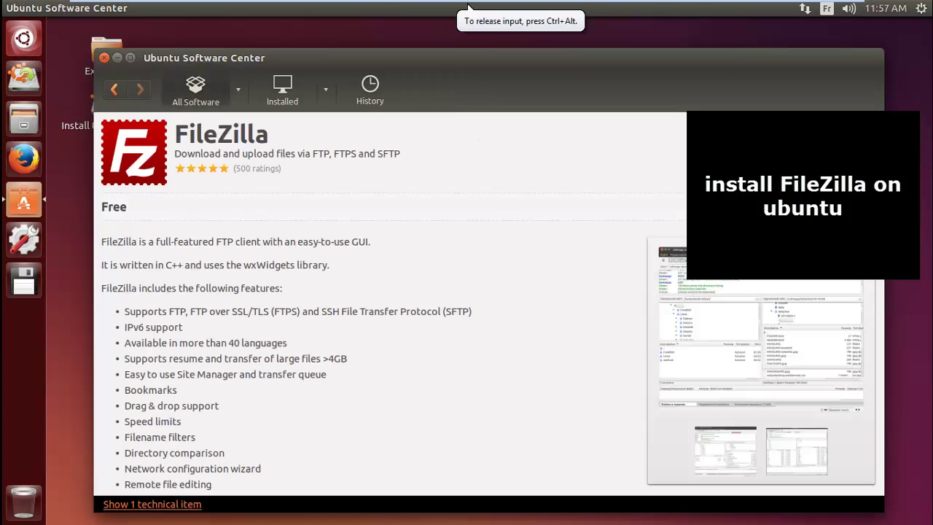
pyautogui.click(857, 208)
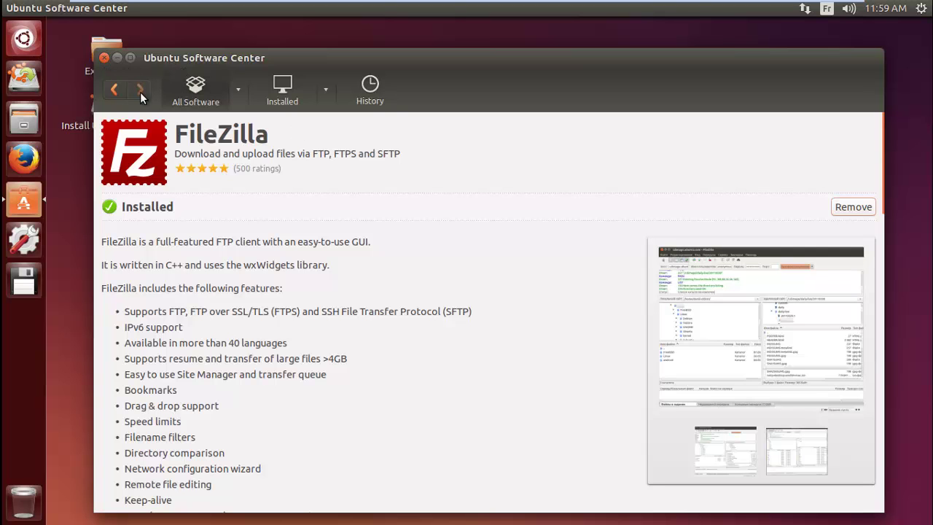
pyautogui.hotkey('alt', 'F4')
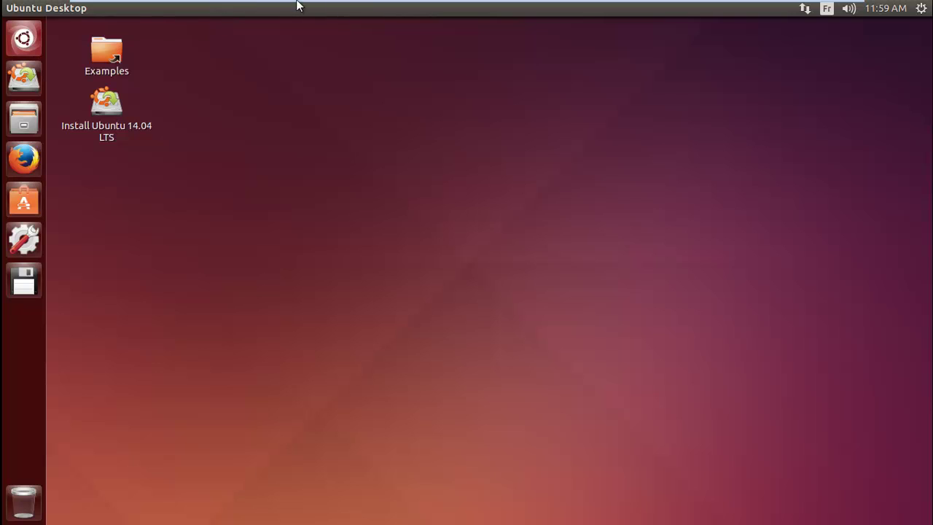
# Step: Exit full screen, run ifconfig in a new Terminal to confirm 192.168.21.133, then minimize VMware
pyautogui.moveTo(306, 6)
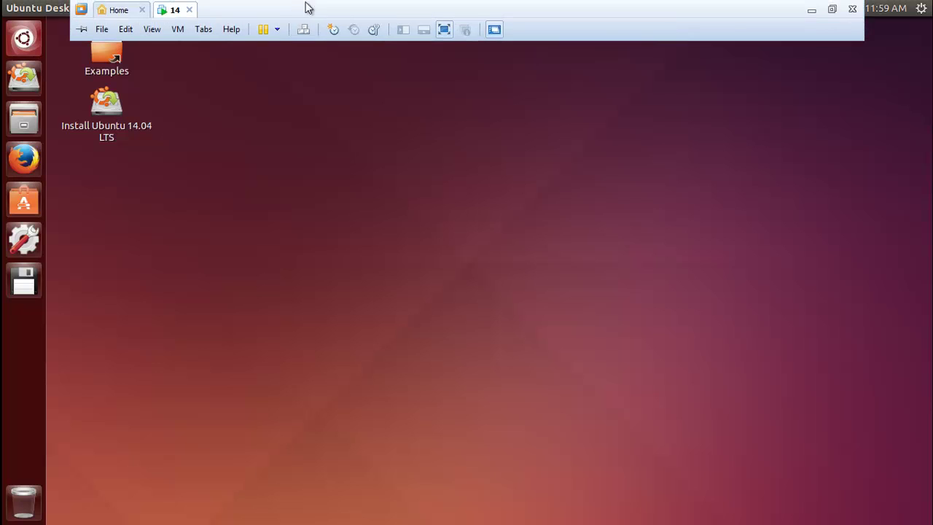
pyautogui.click(444, 29)
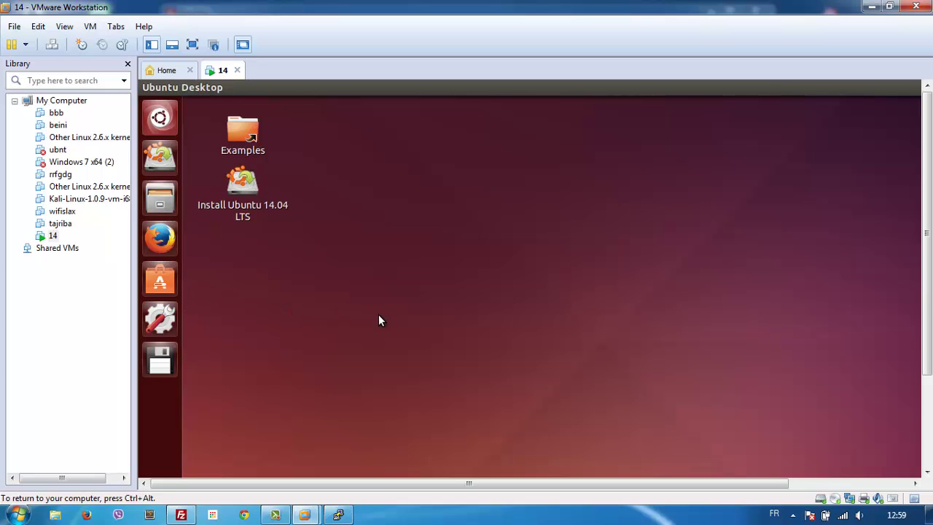
pyautogui.hotkey('ctrl', 'alt', 't')
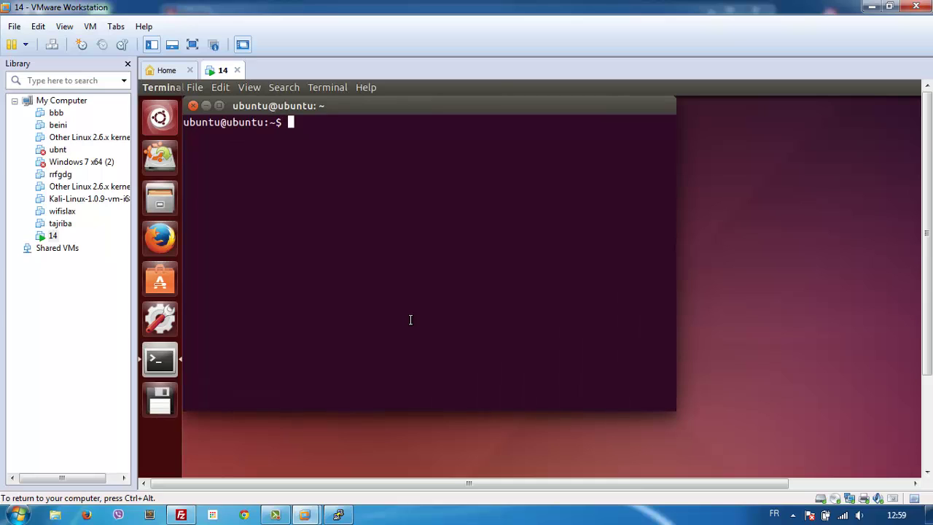
pyautogui.write('ifcon')
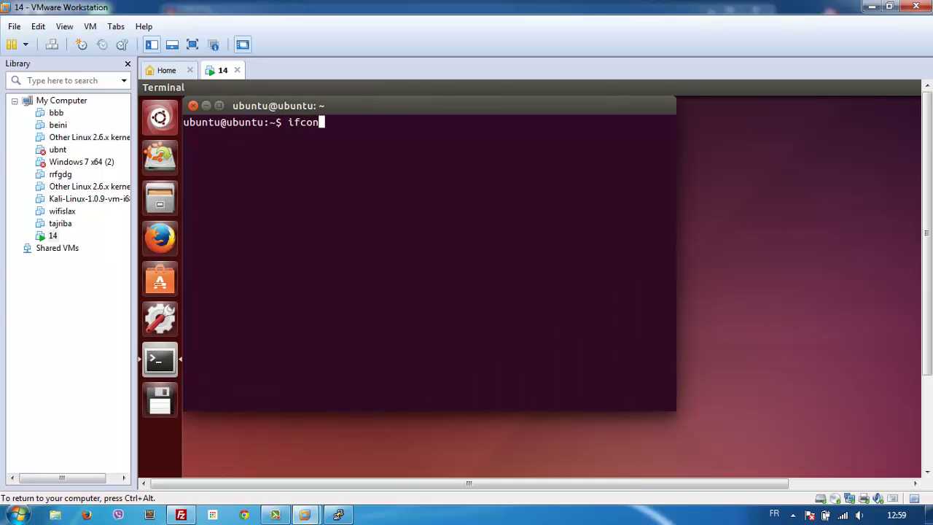
pyautogui.write('fig')
pyautogui.press('Return')
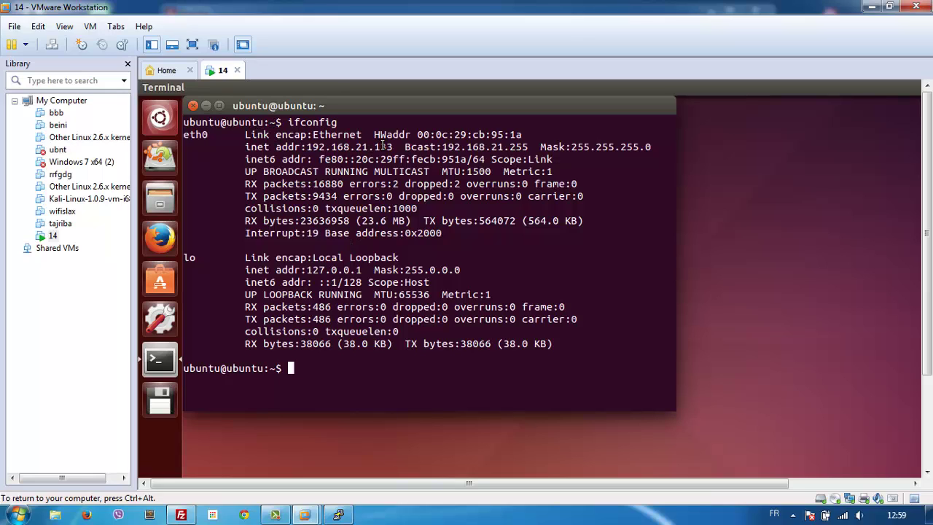
pyautogui.moveTo(392, 148); pyautogui.dragTo(306, 147)
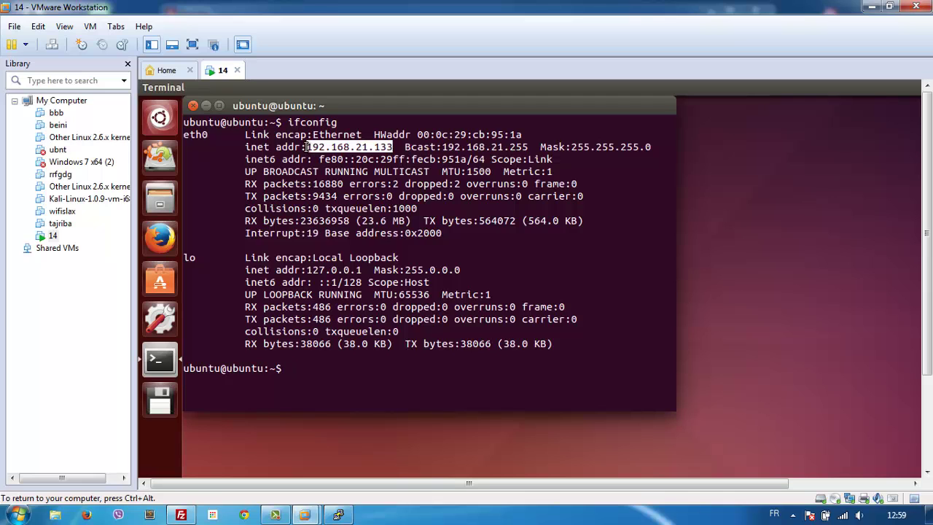
pyautogui.click(882, 7)
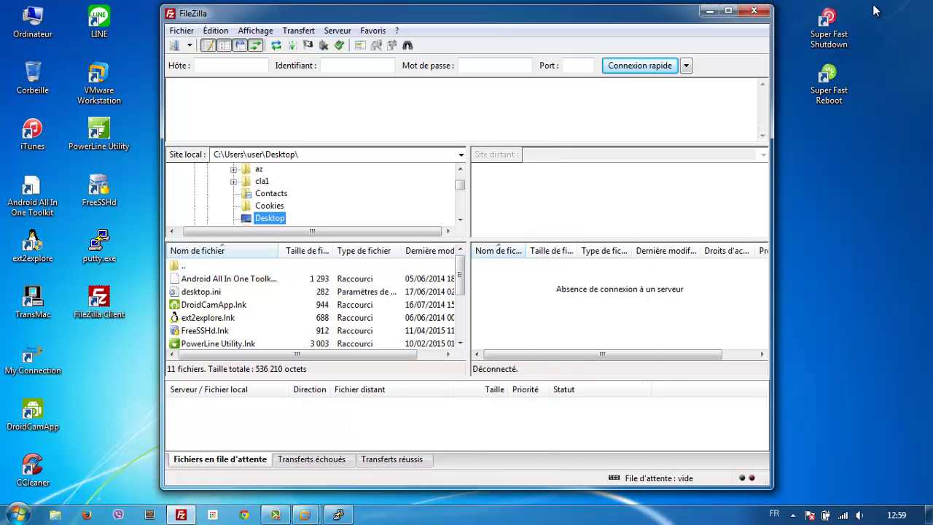
# Step: Open FileZilla's Site Manager and add a new site entry
pyautogui.click(189, 44)
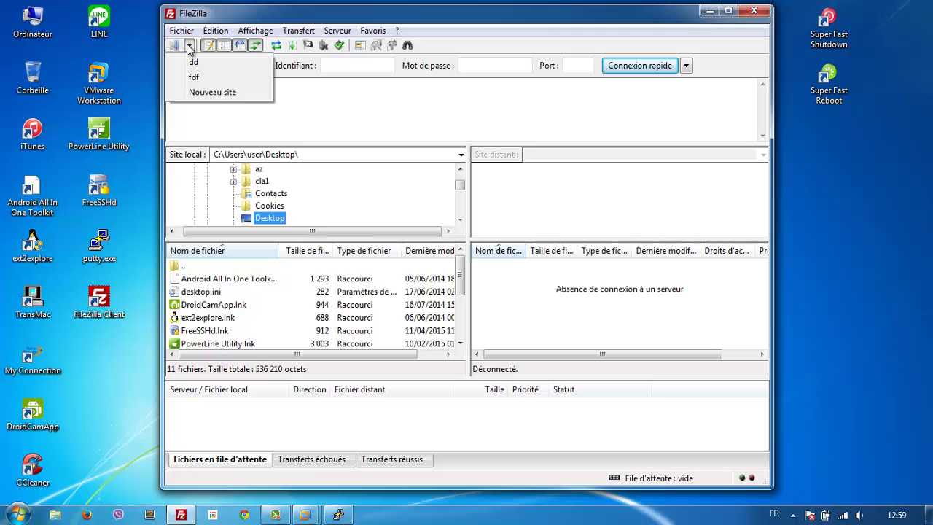
pyautogui.click(208, 92)
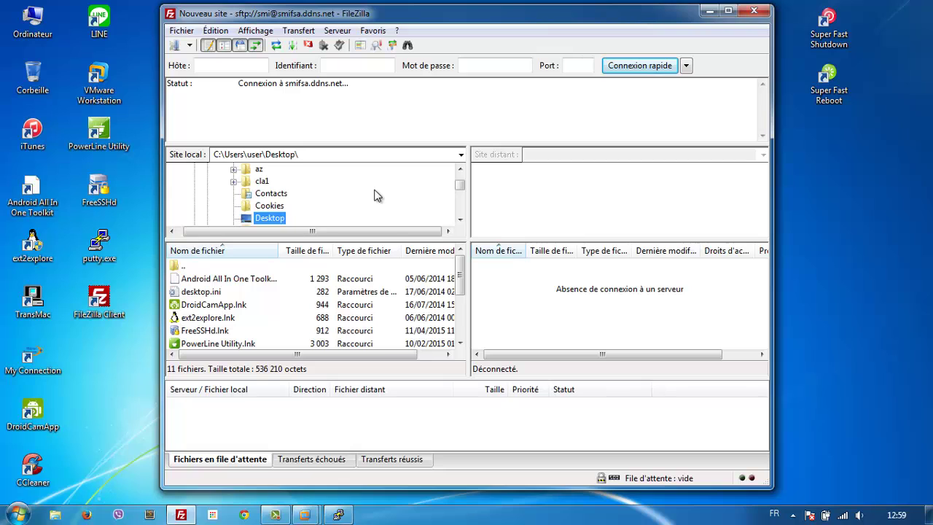
pyautogui.click(189, 45)
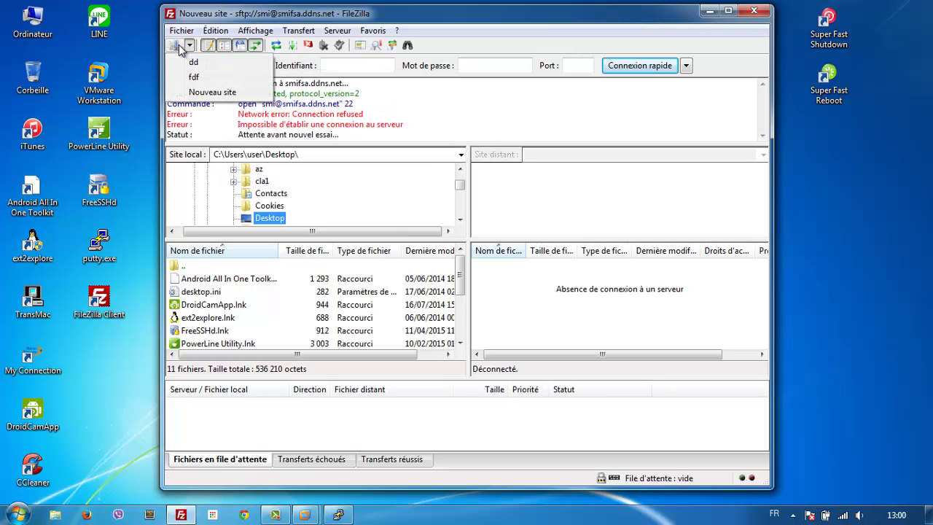
pyautogui.click(176, 47)
pyautogui.click(176, 47)
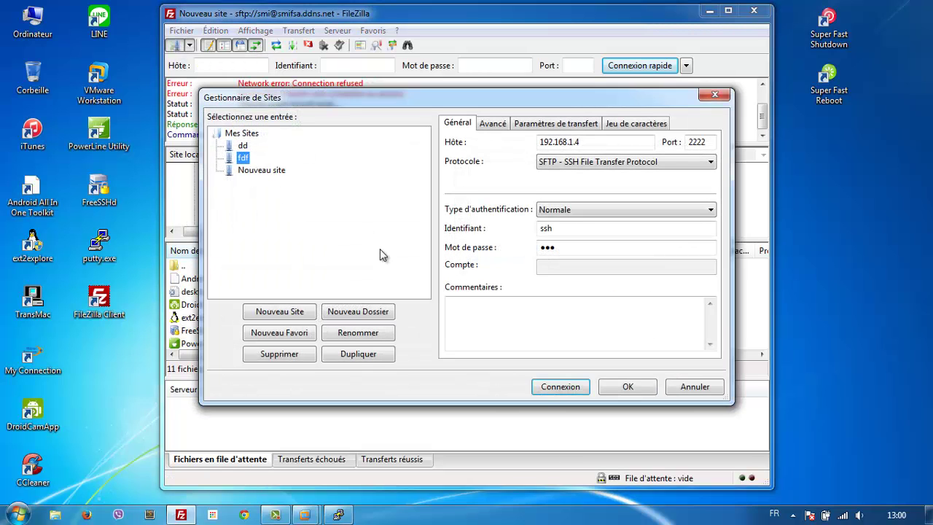
pyautogui.click(282, 172)
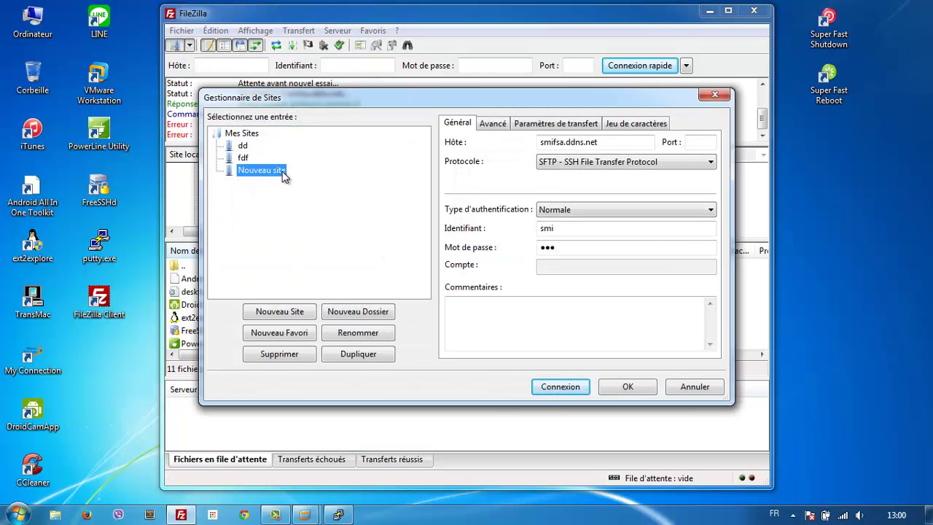
pyautogui.click(300, 310)
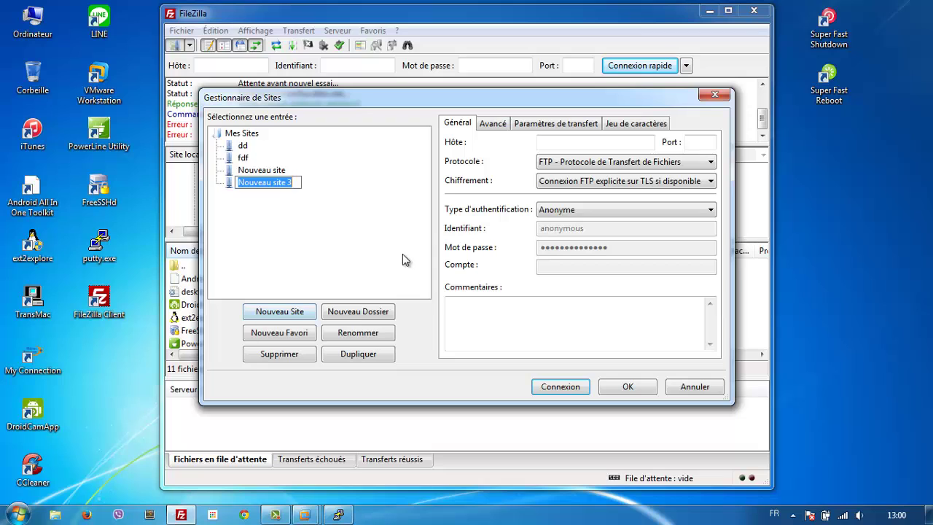
# Step: Name the new site toutouvert and set its host to 192.168.21.133
pyautogui.write('tout')
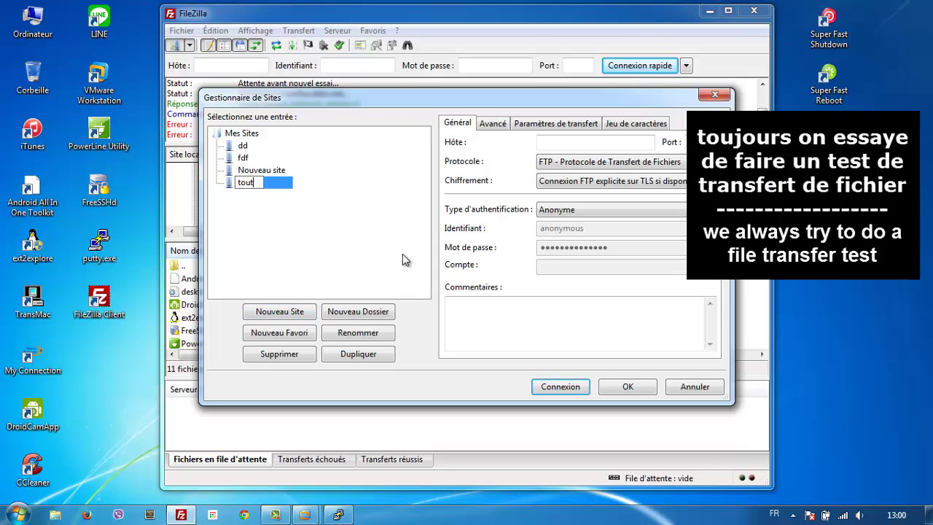
pyautogui.write('out')
pyautogui.press('BackSpace')
pyautogui.press('BackSpace')
pyautogui.press('BackSpace')
pyautogui.write('ouvery')
pyautogui.press('BackSpace')
pyautogui.write('t')
pyautogui.click(544, 144)
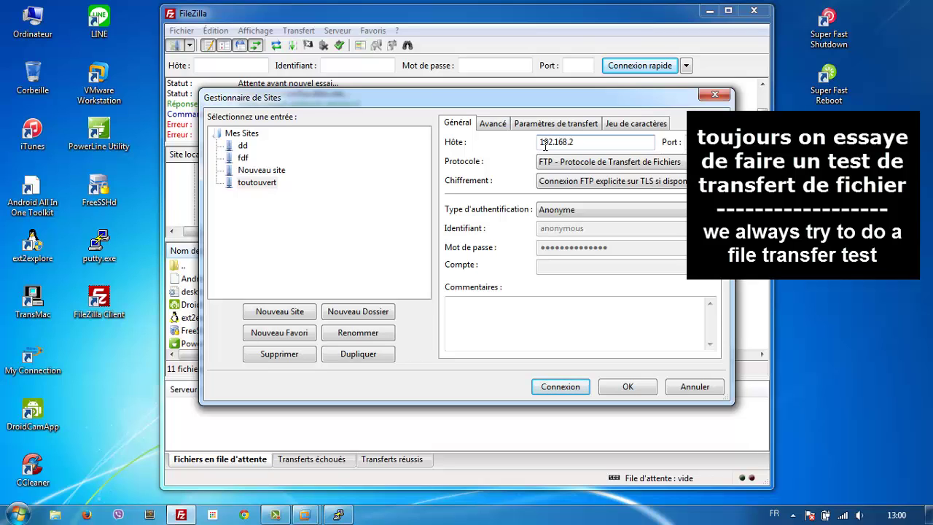
pyautogui.write('192.168.21.133')
# Step: Set protocol SFTP, Normal logon, user ubuntu and an empty password
pyautogui.click(648, 161)
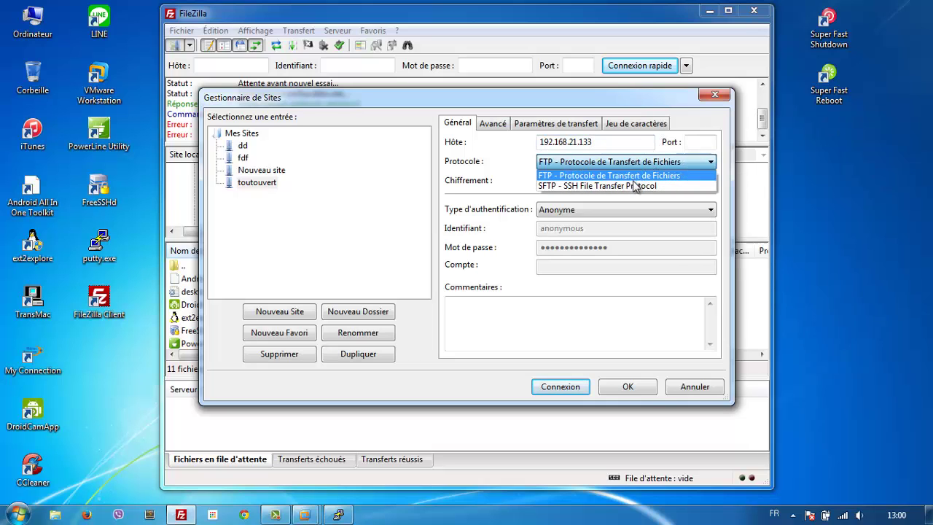
pyautogui.click(635, 187)
pyautogui.click(627, 209)
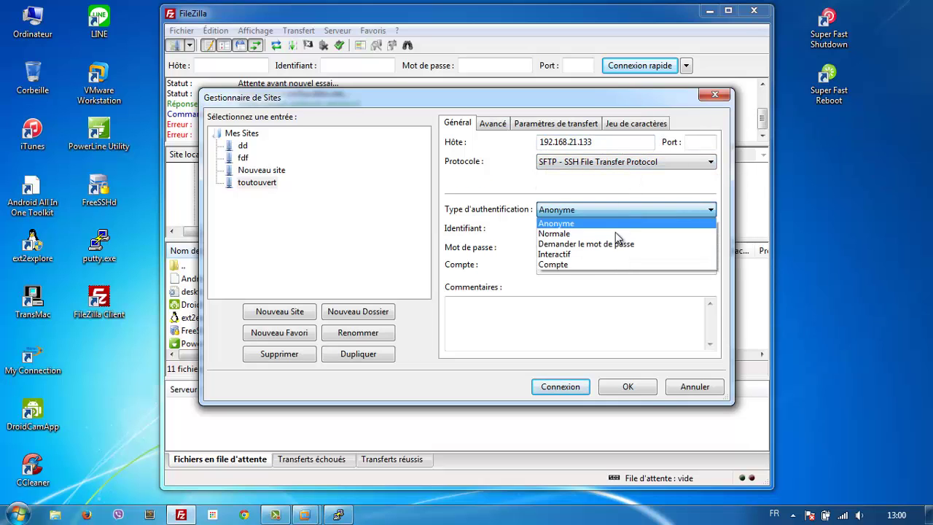
pyautogui.click(612, 230)
pyautogui.click(611, 229)
pyautogui.moveTo(611, 229); pyautogui.dragTo(484, 242)
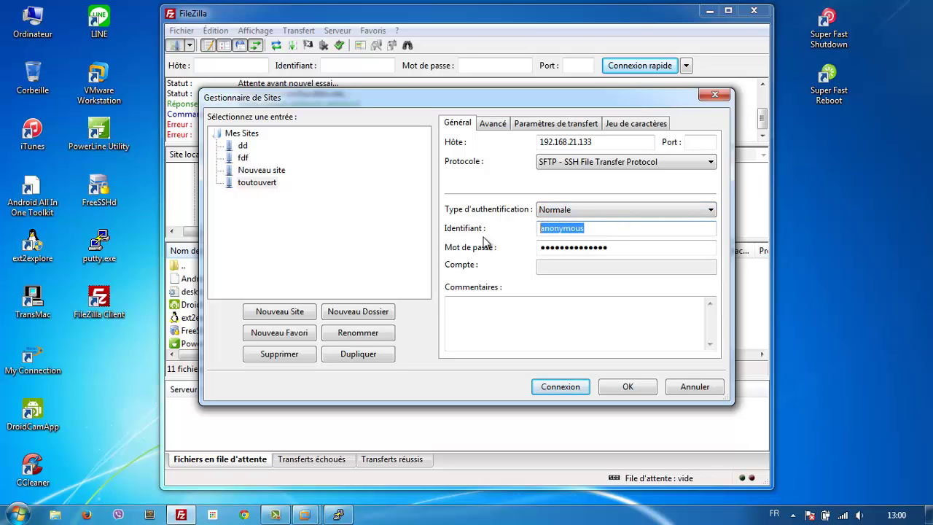
pyautogui.write('u')
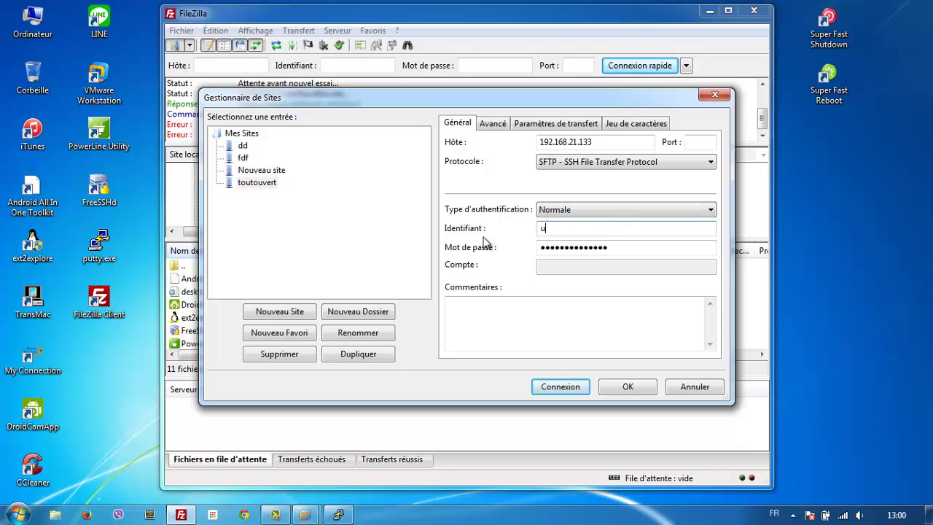
pyautogui.write('buntu')
pyautogui.click(609, 247)
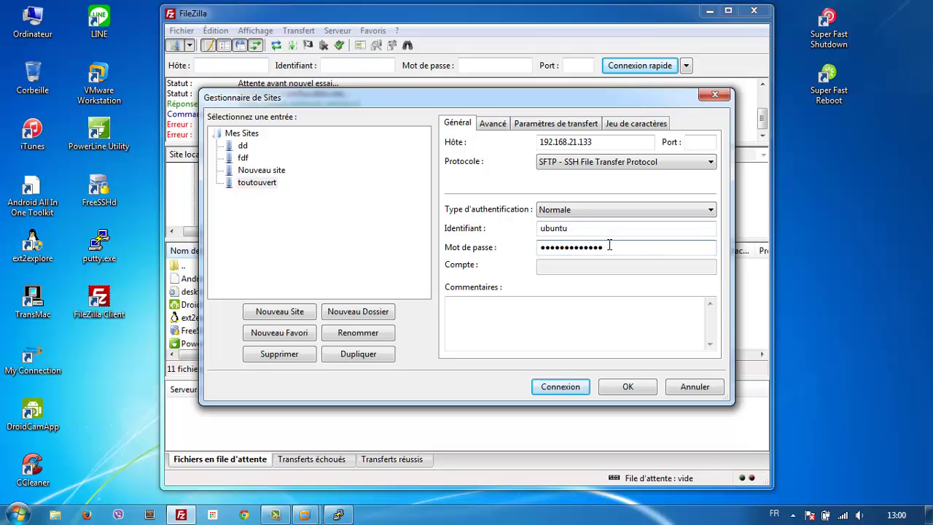
pyautogui.press('BackSpace')
pyautogui.press('BackSpace')
pyautogui.press('BackSpace')
pyautogui.press('BackSpace')
pyautogui.press('BackSpace')
pyautogui.press('BackSpace')
pyautogui.press('BackSpace')
pyautogui.press('BackSpace')
pyautogui.press('BackSpace')
pyautogui.press('BackSpace')
pyautogui.press('BackSpace')
pyautogui.press('BackSpace')
pyautogui.press('BackSpace')
# Step: Connect to the toutouvert site, accept the host key, and check the directory listing message
pyautogui.click(566, 387)
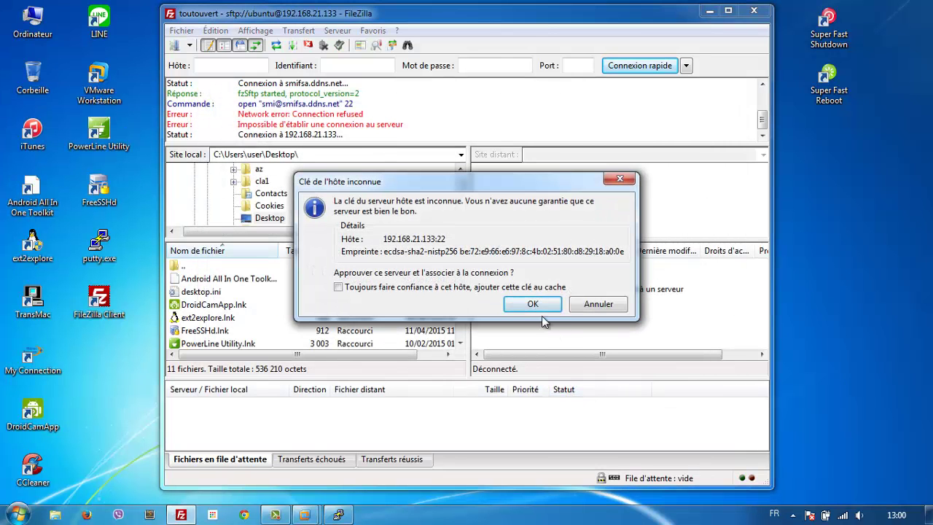
pyautogui.click(532, 304)
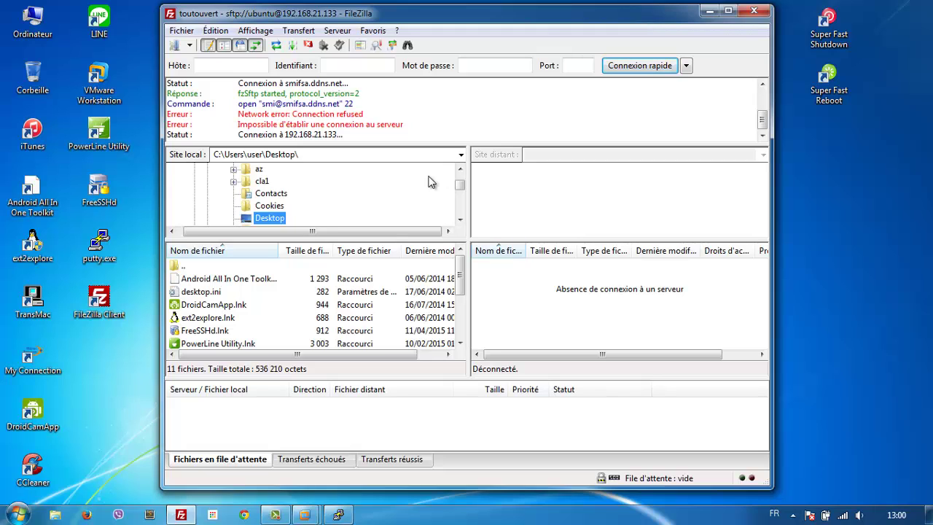
pyautogui.moveTo(171, 134); pyautogui.dragTo(322, 135)
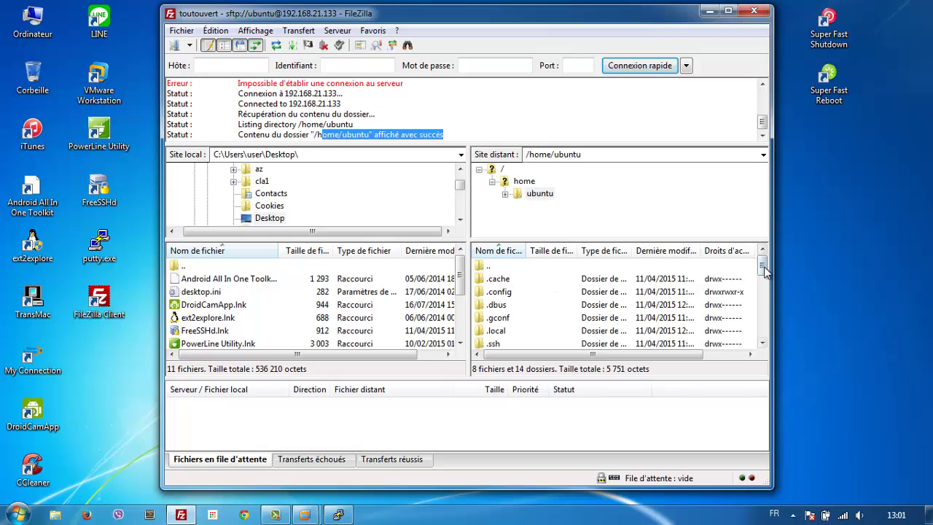
pyautogui.moveTo(764, 268); pyautogui.dragTo(763, 337)
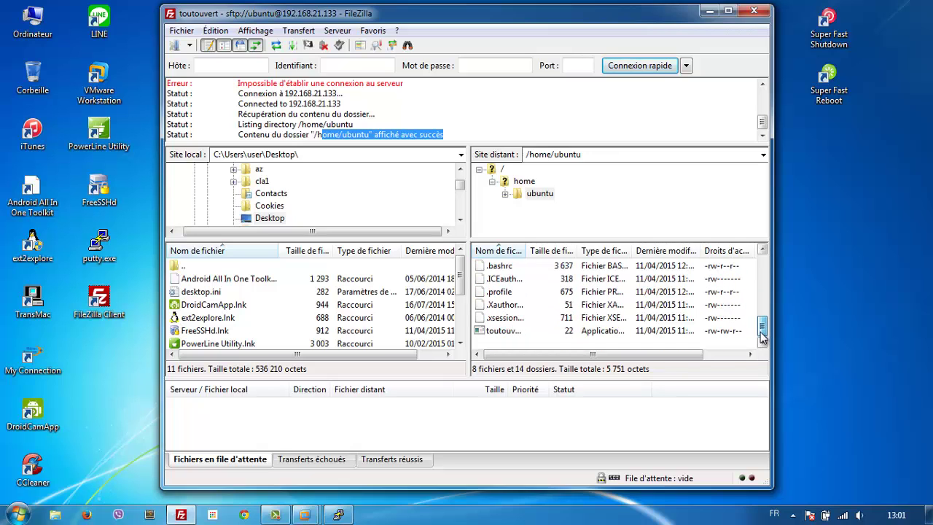
# Step: Try to view the remote toutouvert.com file and dismiss the cannot-edit error
pyautogui.click(547, 334)
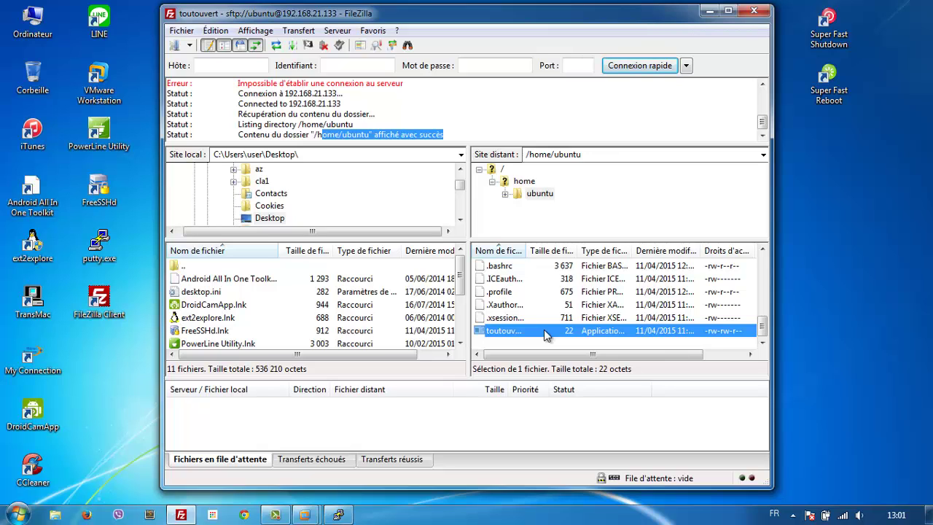
pyautogui.rightClick(545, 333)
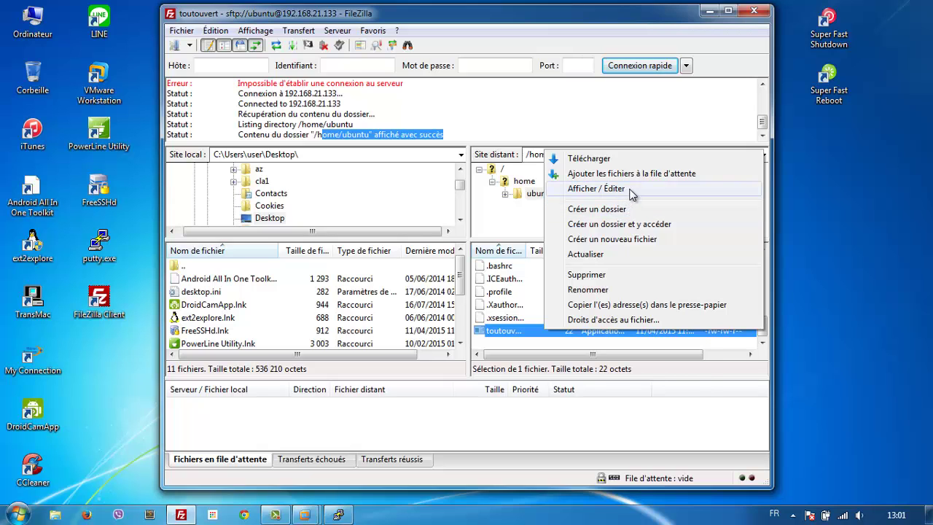
pyautogui.click(631, 191)
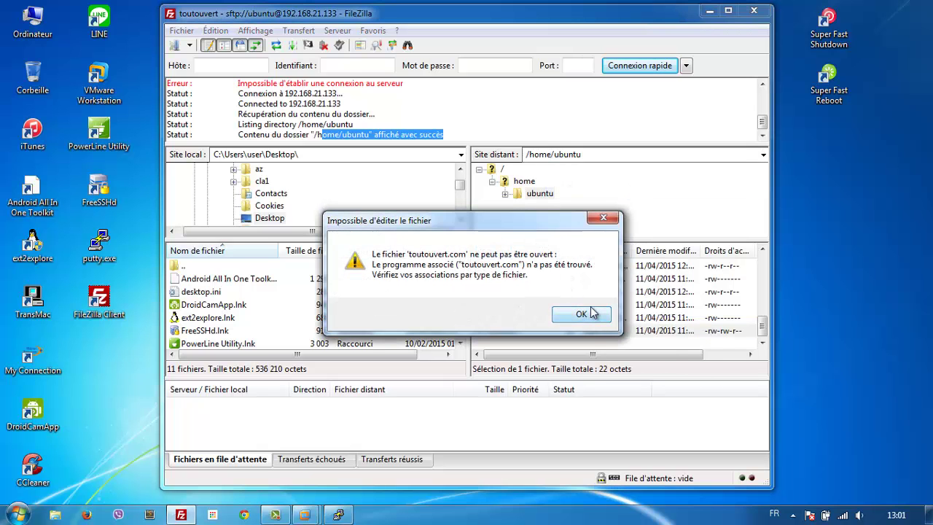
pyautogui.click(581, 314)
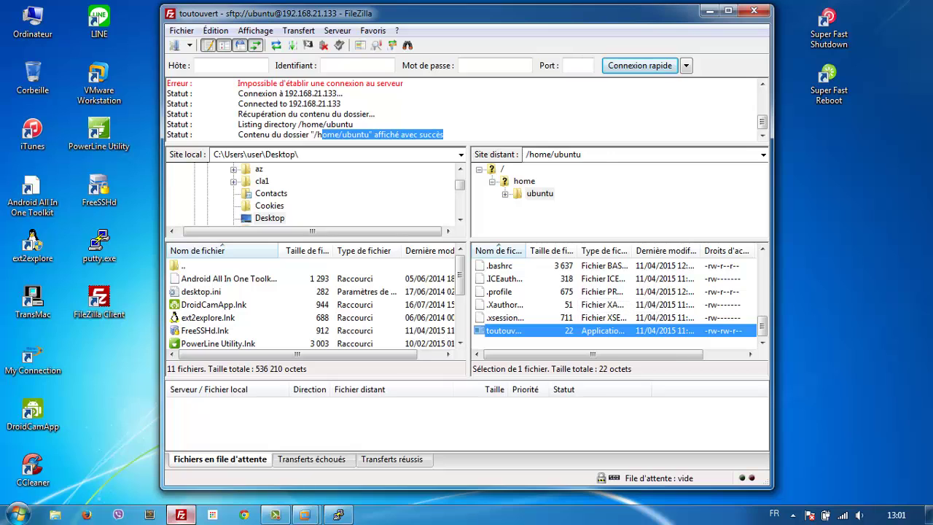
pyautogui.click(306, 515)
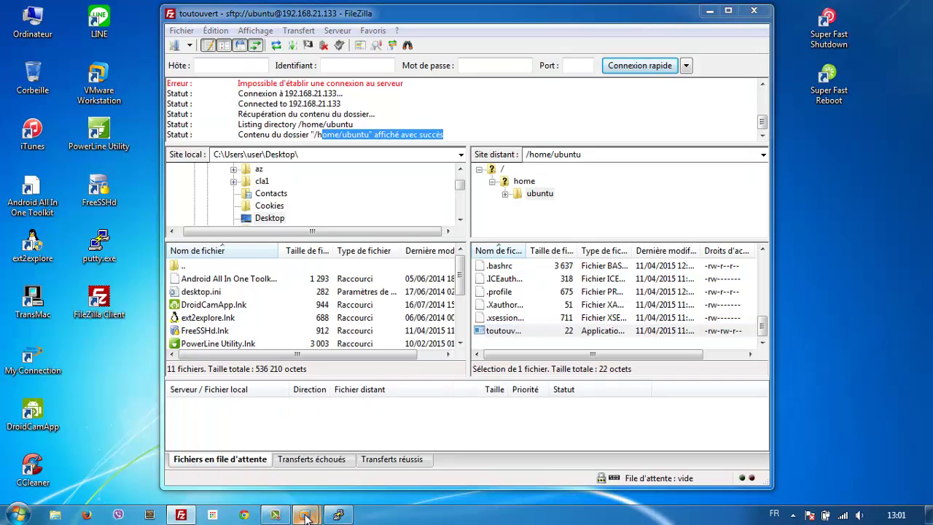
# Step: Bring the Ubuntu VM terminal forward, then launch PuTTY from the Windows desktop
pyautogui.click(361, 463)
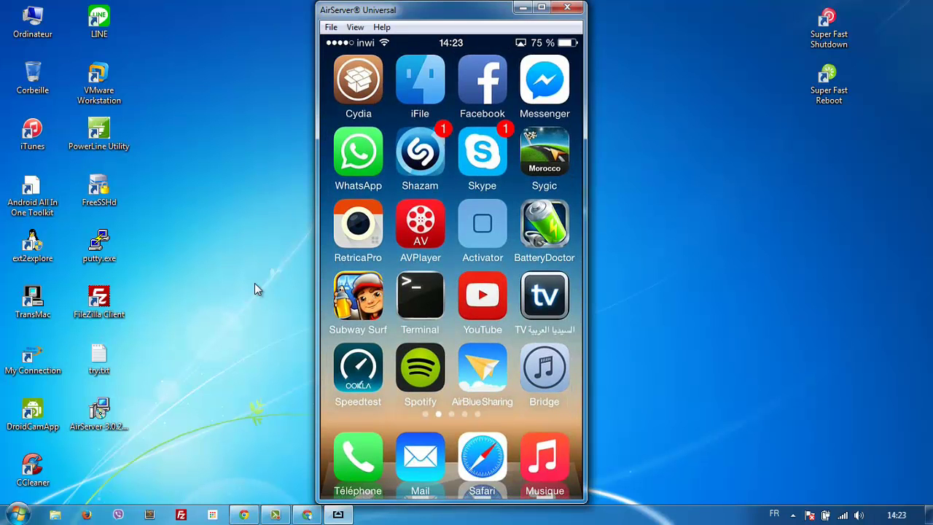
pyautogui.doubleClick(103, 244)
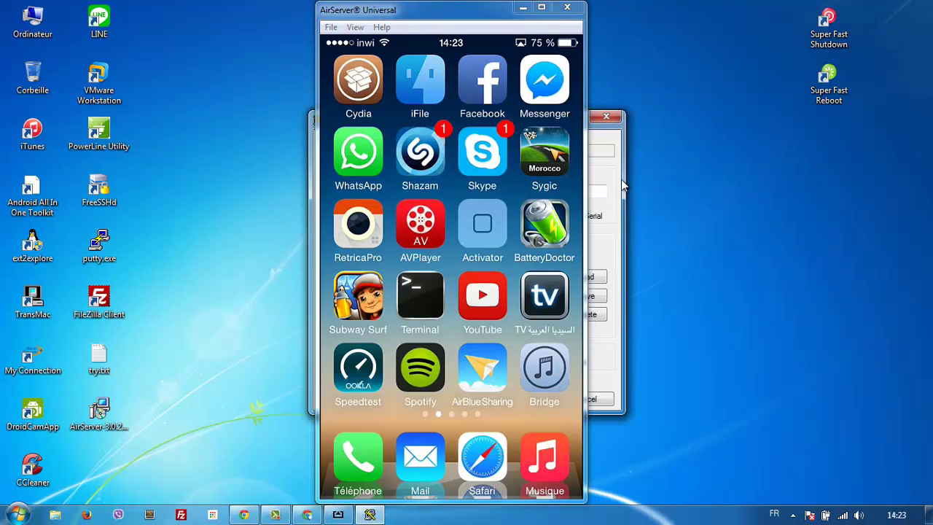
# Step: Arrange the PuTTY and mirrored iPhone windows, then open an SSH connection to 192.168.2.100
pyautogui.moveTo(596, 129); pyautogui.dragTo(887, 125)
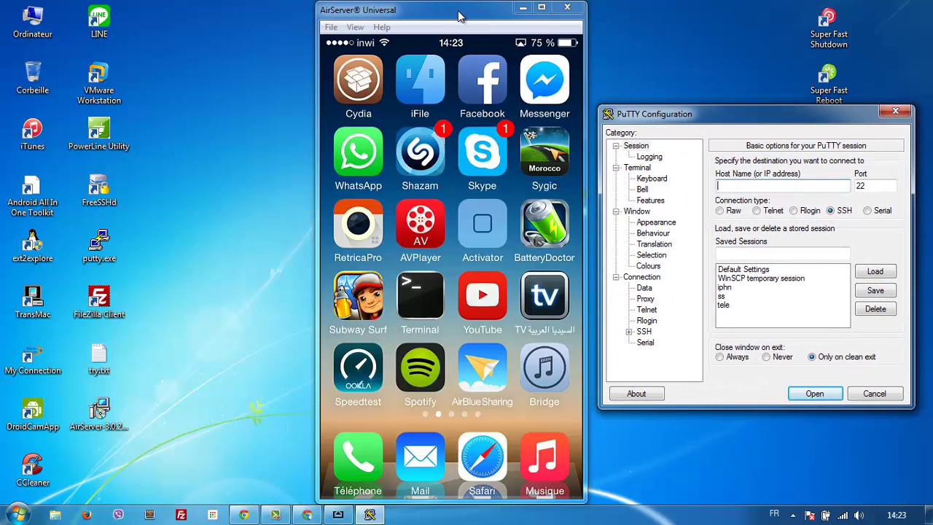
pyautogui.moveTo(461, 16); pyautogui.dragTo(271, 16)
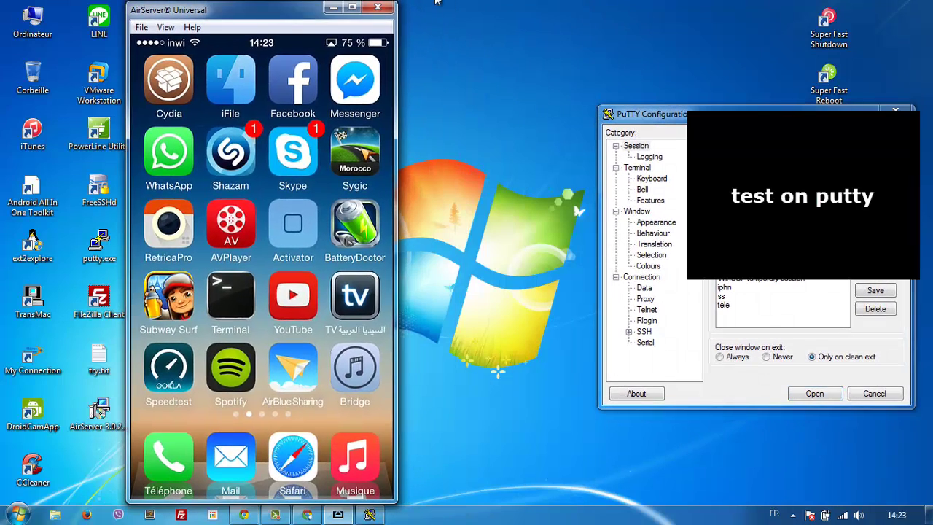
pyautogui.moveTo(661, 115); pyautogui.dragTo(537, 126)
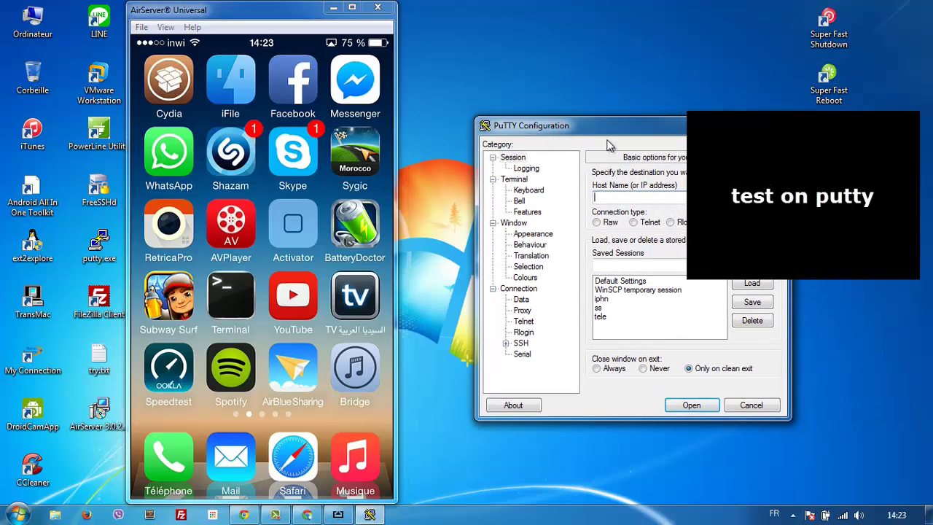
pyautogui.click(648, 197)
pyautogui.write('192.168.2')
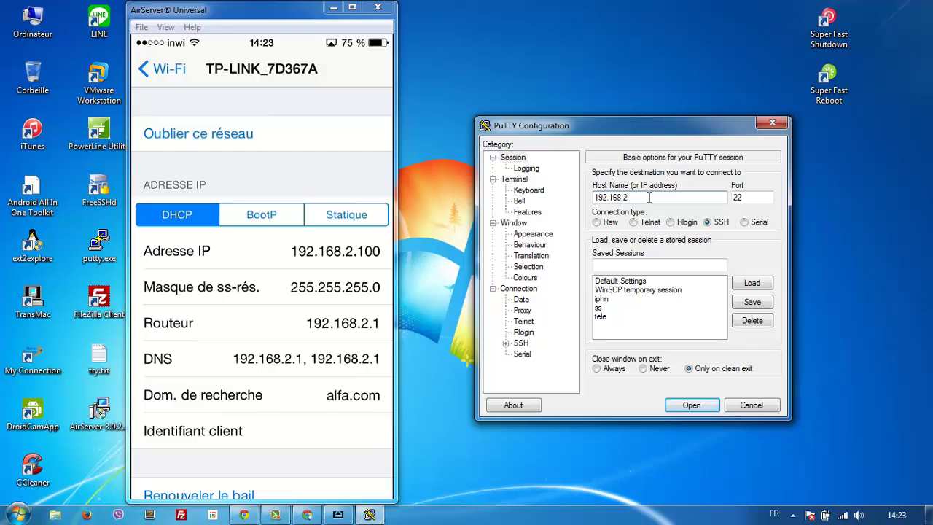
pyautogui.write('.100')
pyautogui.click(698, 407)
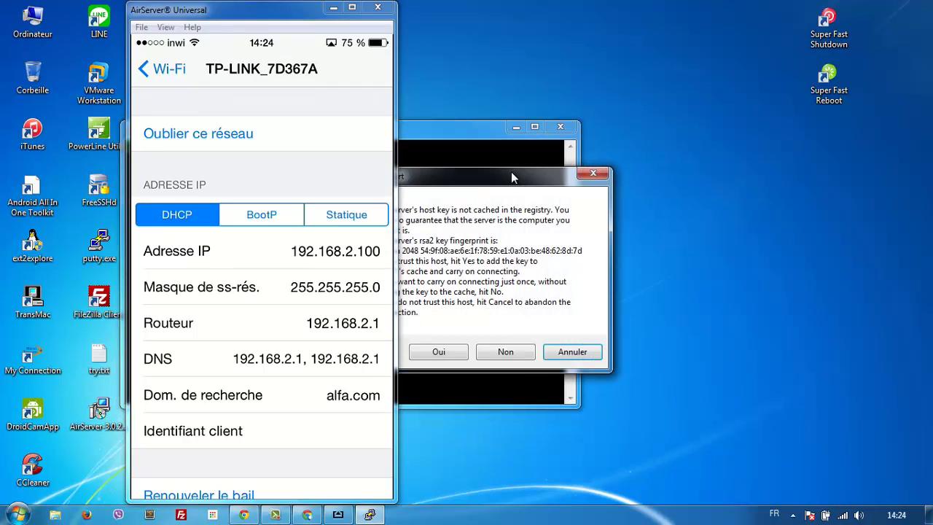
# Step: Trust the iPhone's host key and log in as root
pyautogui.click(442, 353)
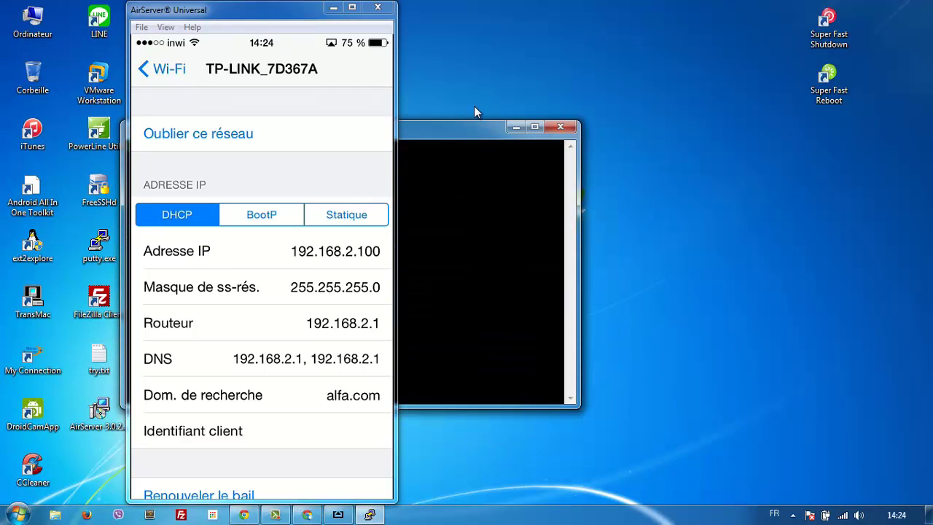
pyautogui.moveTo(461, 132); pyautogui.dragTo(612, 112)
pyautogui.moveTo(737, 163); pyautogui.dragTo(760, 174)
pyautogui.write('root')
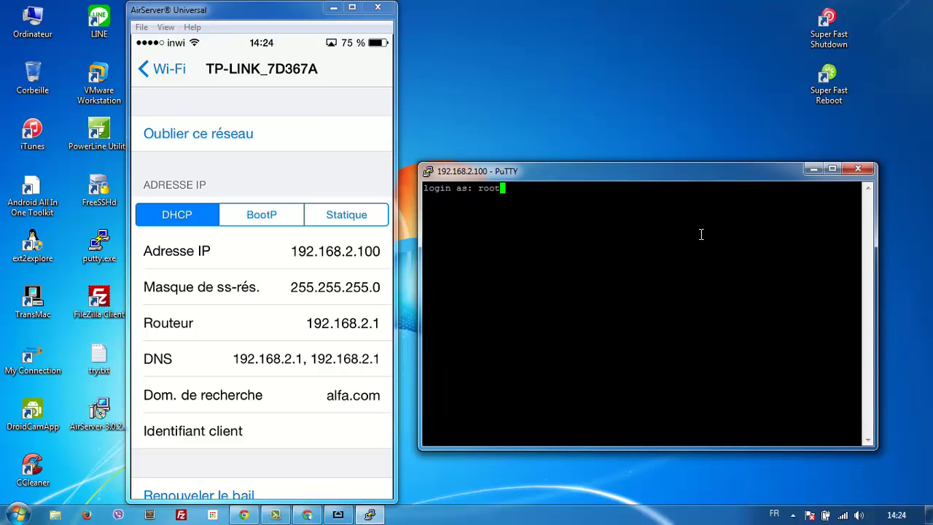
pyautogui.press('Return')
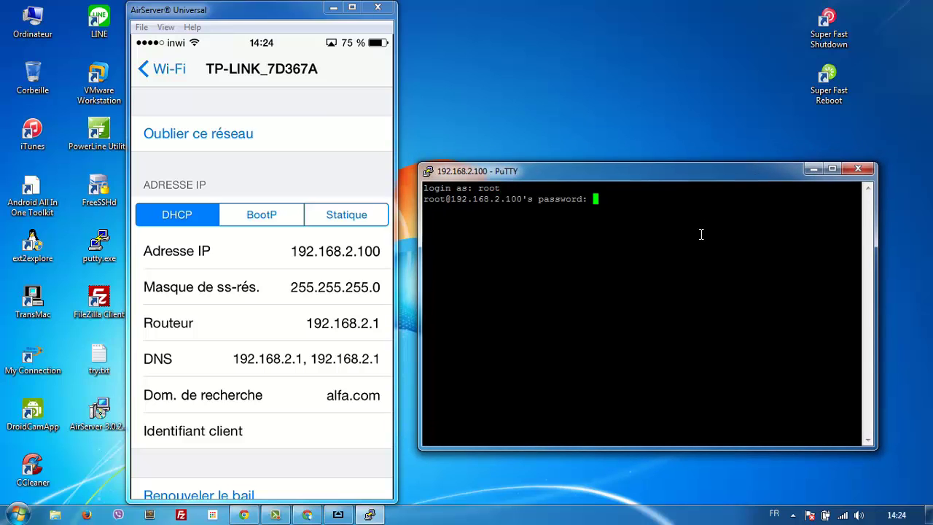
pyautogui.press('Return')
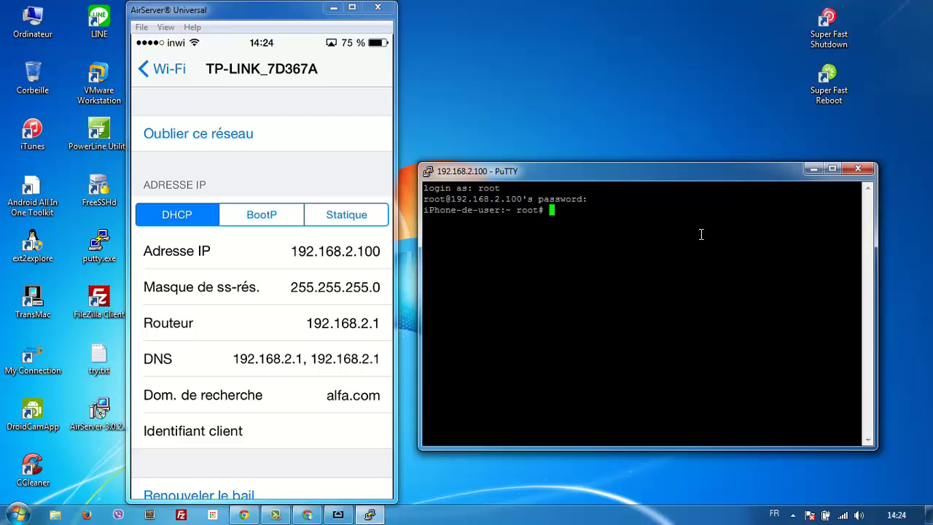
# Step: List the current folder, then change to /var/mobile and list its files
pyautogui.write('ls')
pyautogui.press('Return')
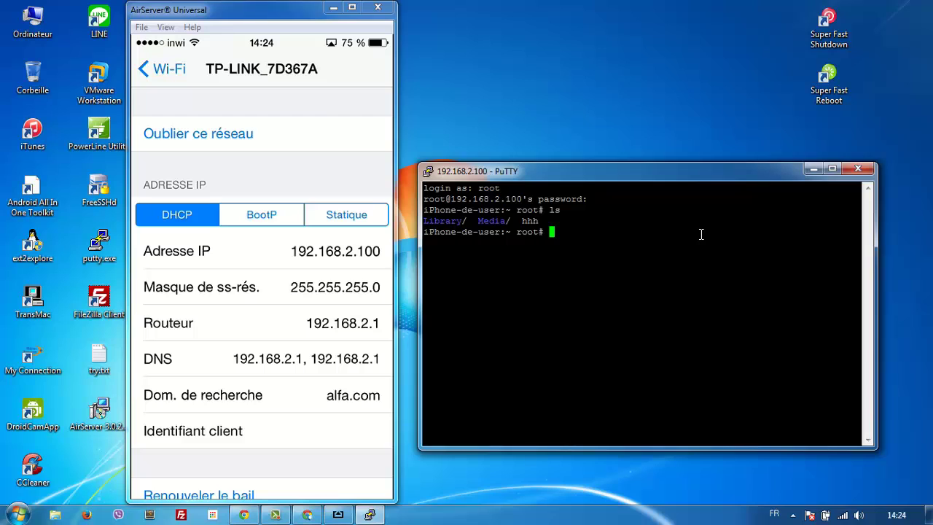
pyautogui.write('cd ')
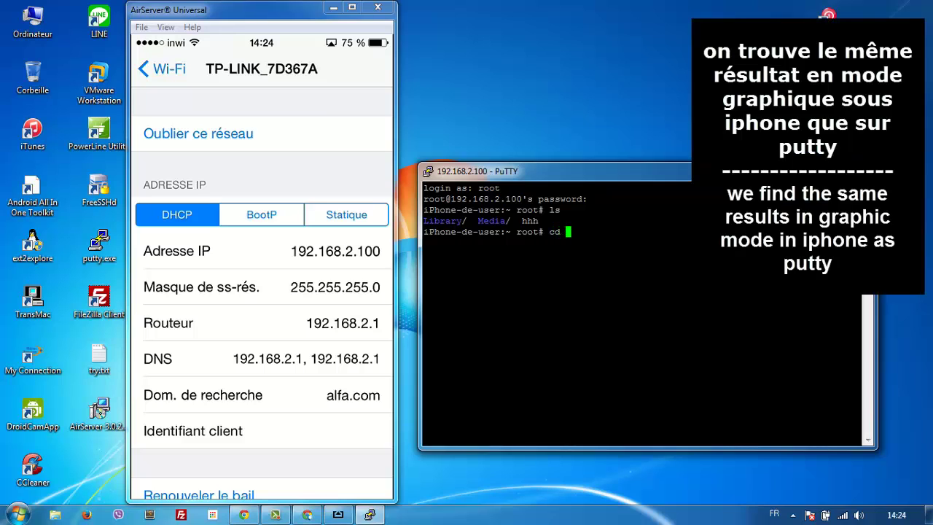
pyautogui.write('/var/mobile')
pyautogui.press('Return')
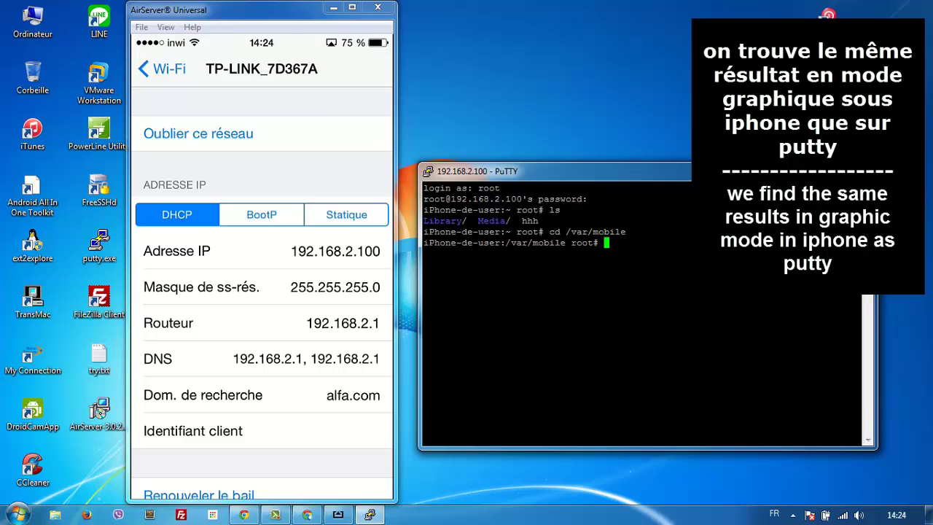
pyautogui.write('ls')
pyautogui.press('Return')
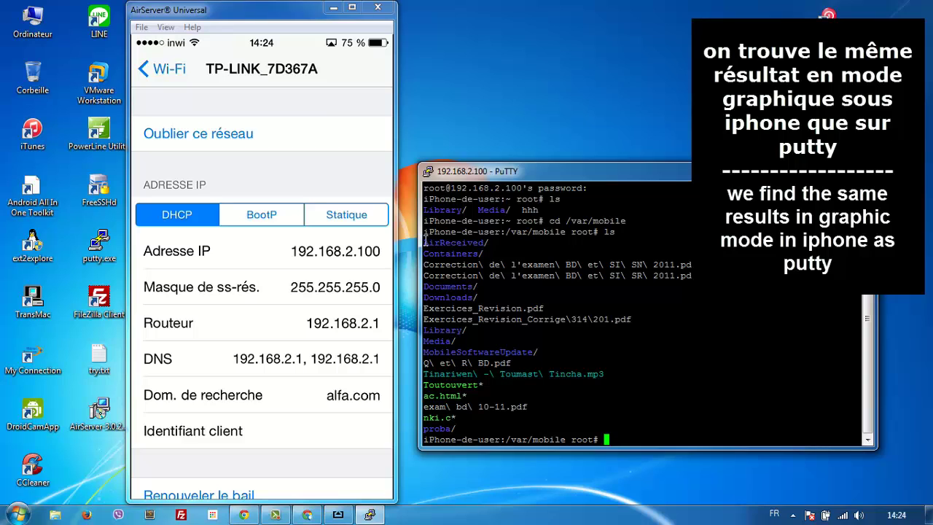
pyautogui.moveTo(425, 239); pyautogui.dragTo(524, 424)
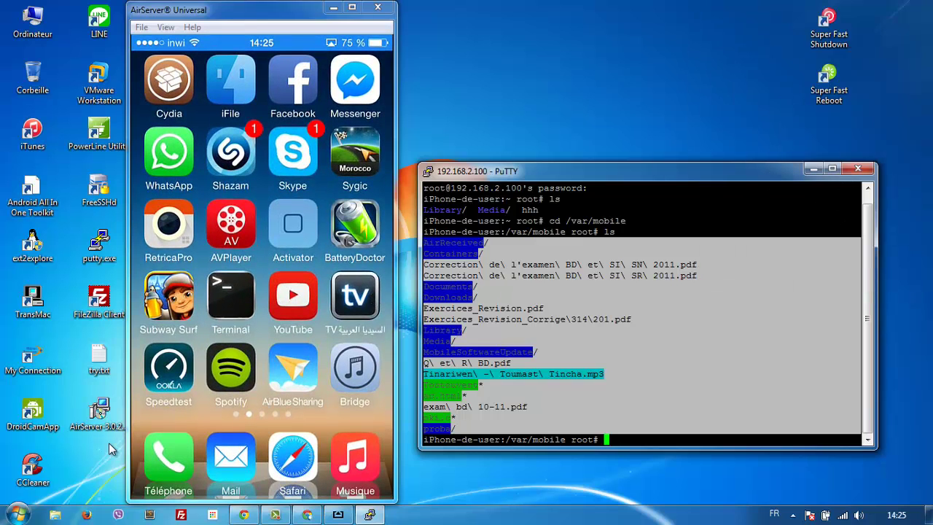
# Step: Launch FileZilla and arrange it beside the iPhone mirror window
pyautogui.click(109, 299)
pyautogui.doubleClick(110, 299)
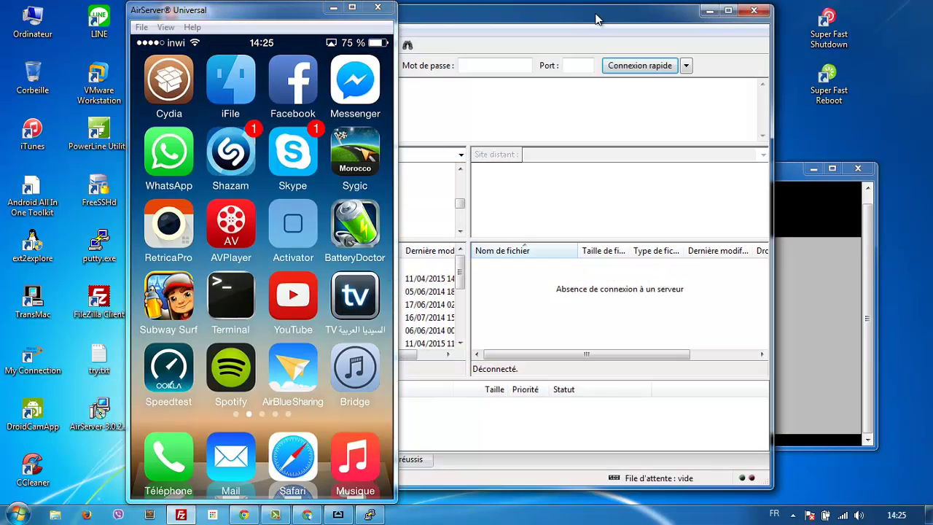
pyautogui.moveTo(596, 19); pyautogui.dragTo(808, 43)
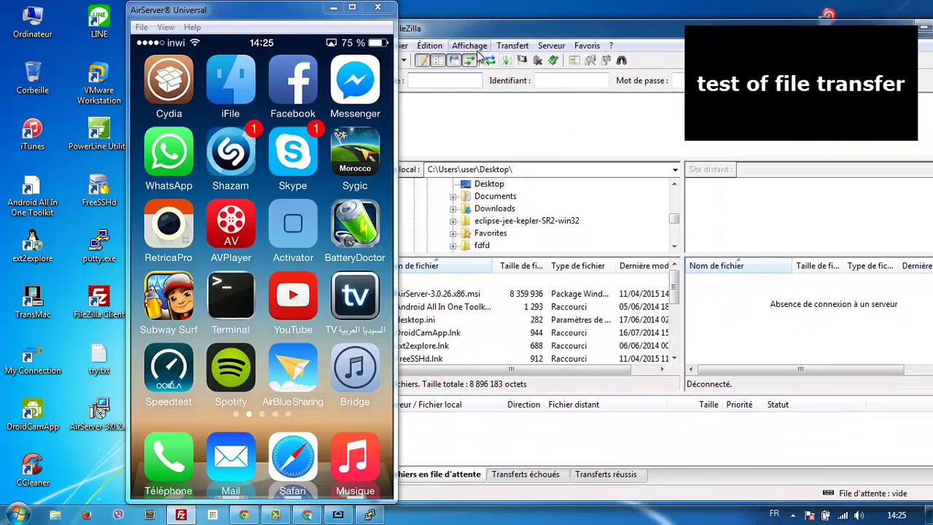
pyautogui.moveTo(312, 11); pyautogui.dragTo(198, 12)
pyautogui.moveTo(508, 23); pyautogui.dragTo(458, 23)
# Step: Create a new saved site named 'iphone' in the Site Manager
pyautogui.click(354, 61)
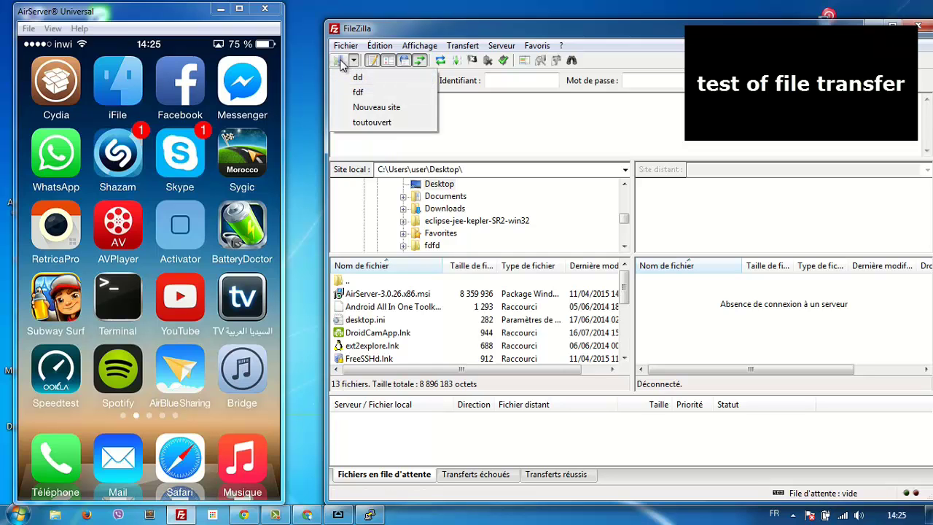
pyautogui.click(351, 63)
pyautogui.click(350, 63)
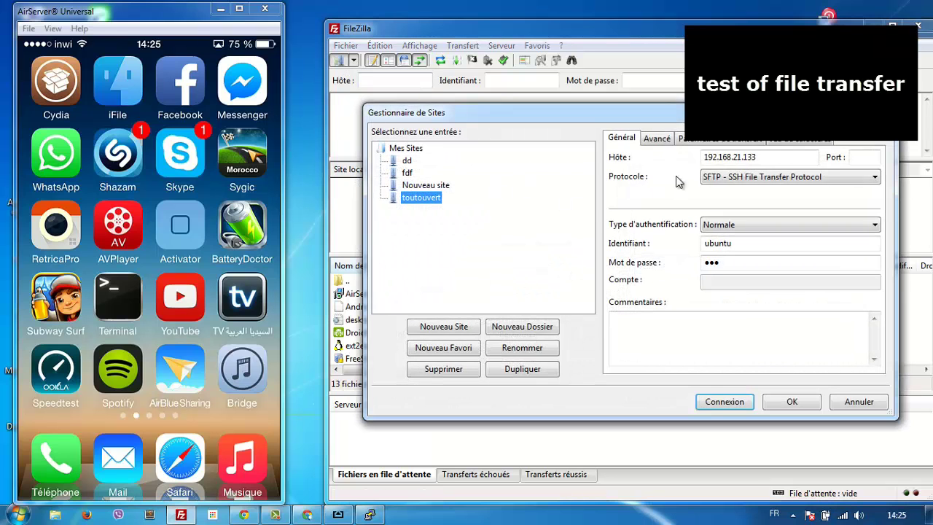
pyautogui.click(458, 328)
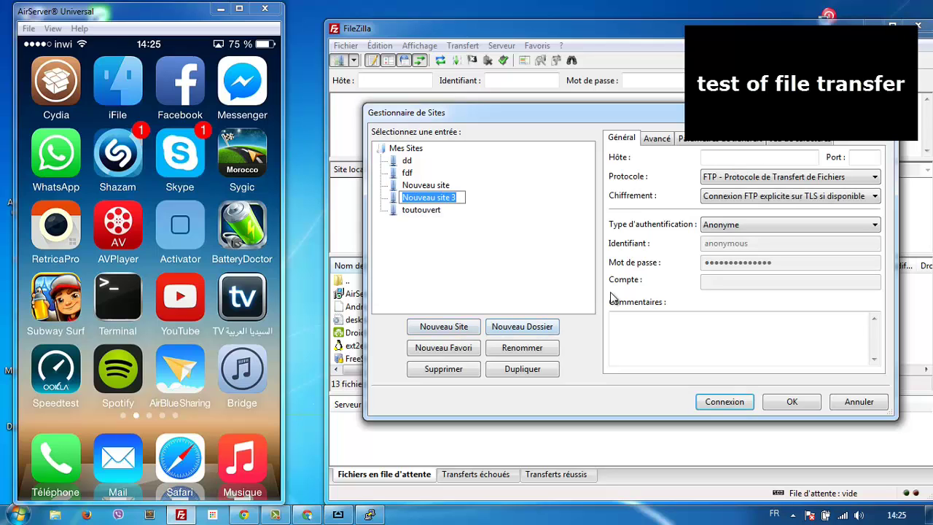
pyautogui.write('iphone')
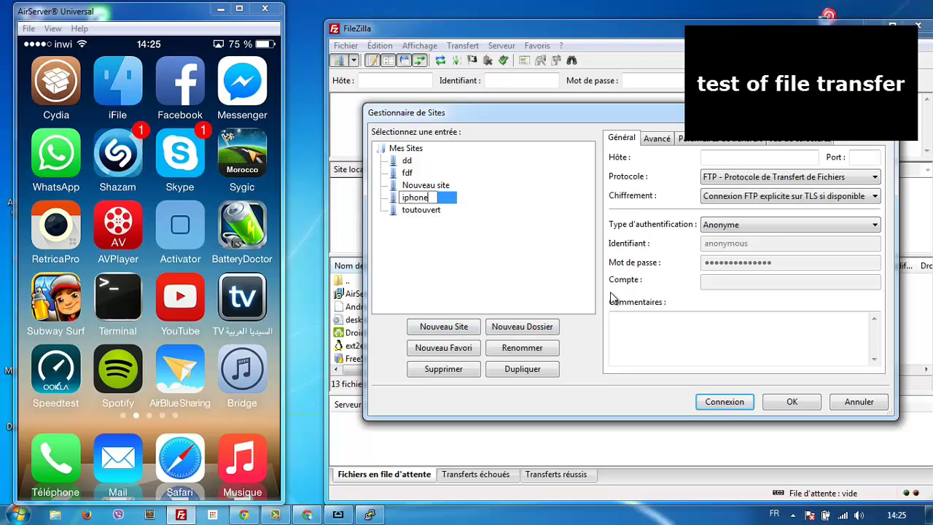
pyautogui.press('Return')
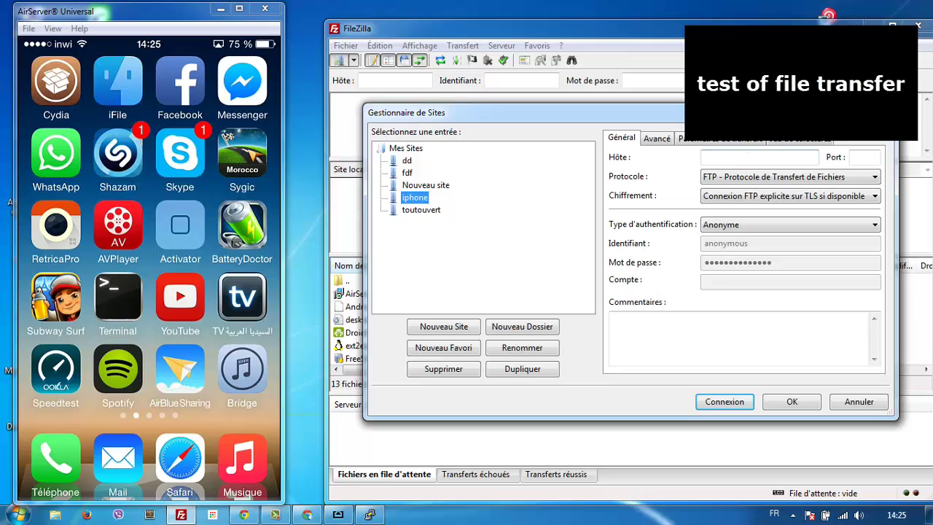
# Step: Give the iphone site host 192.168.2.100, SFTP protocol and Normal logon type
pyautogui.click(761, 156)
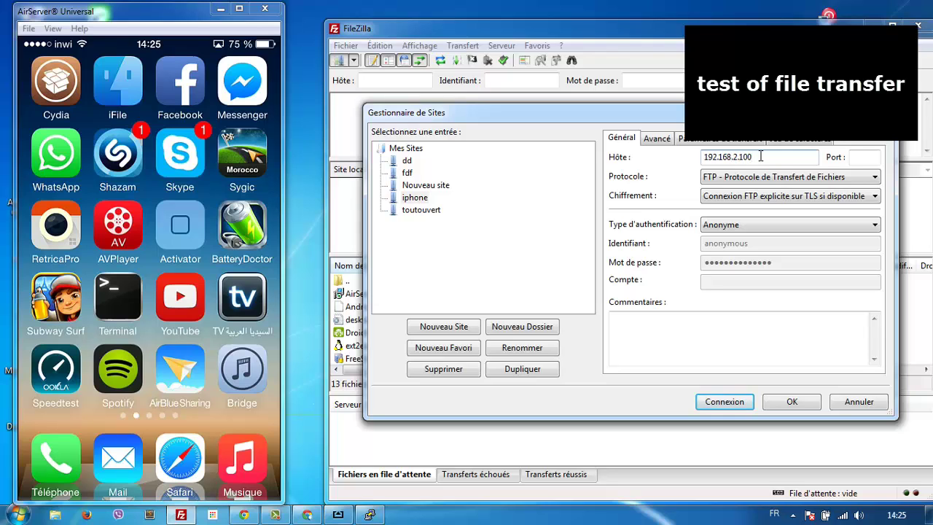
pyautogui.click(781, 177)
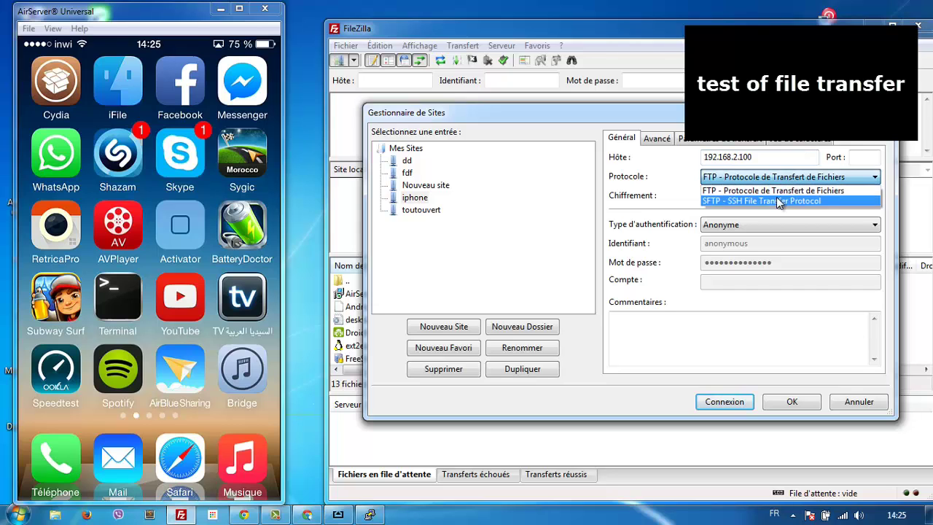
pyautogui.click(777, 200)
pyautogui.click(762, 225)
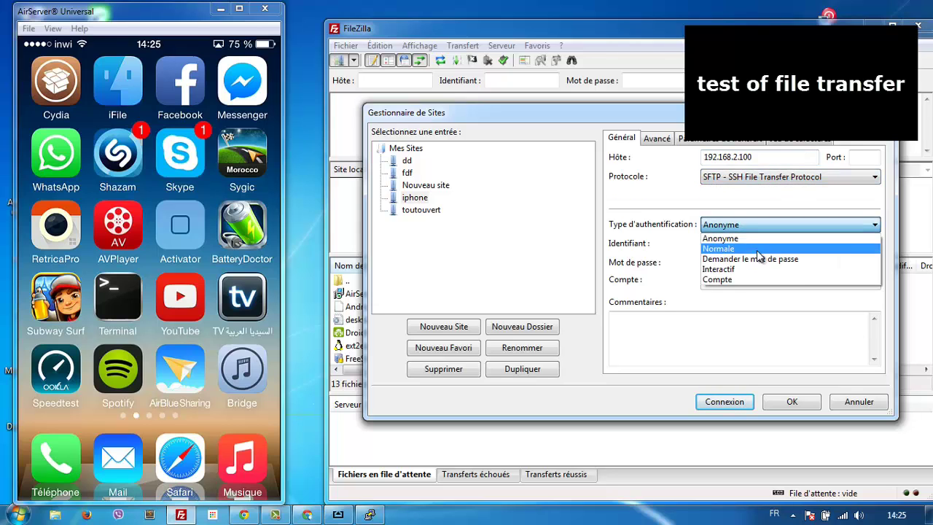
pyautogui.click(761, 249)
# Step: Set user root with the device password, connect, and go up to /private/var
pyautogui.click(752, 245)
pyautogui.moveTo(751, 245); pyautogui.dragTo(660, 253)
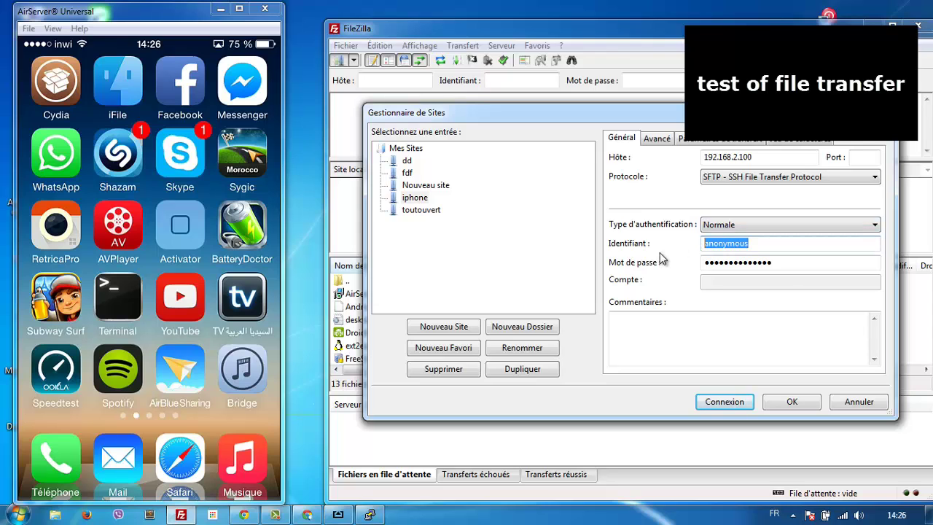
pyautogui.write('root')
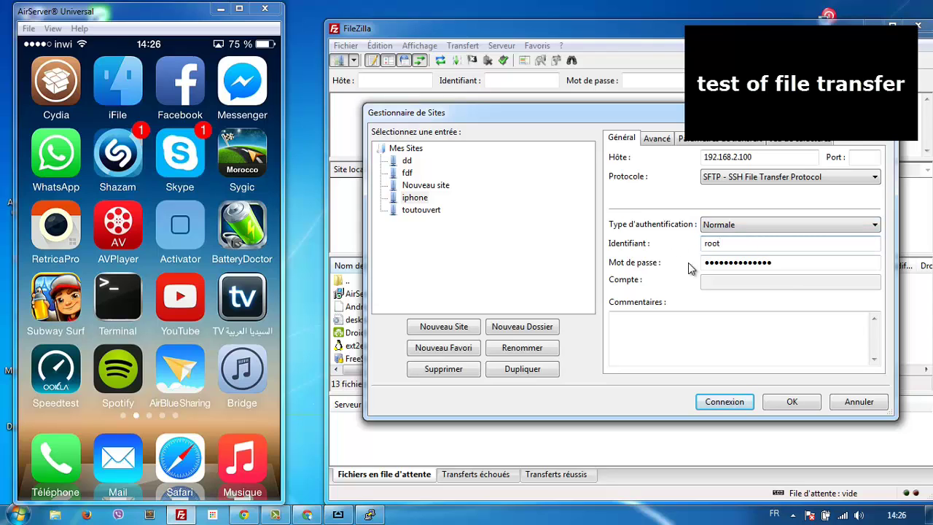
pyautogui.click(775, 263)
pyautogui.moveTo(775, 263); pyautogui.dragTo(655, 262)
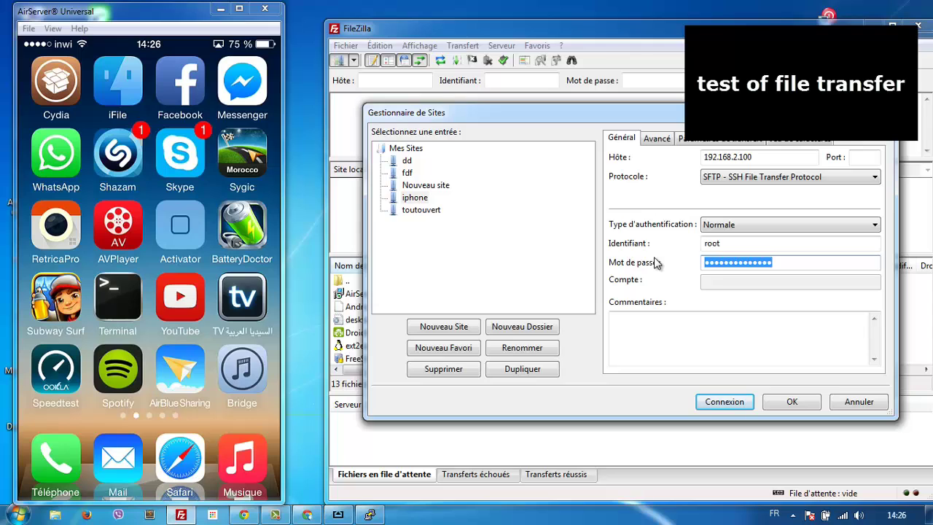
pyautogui.write('a')
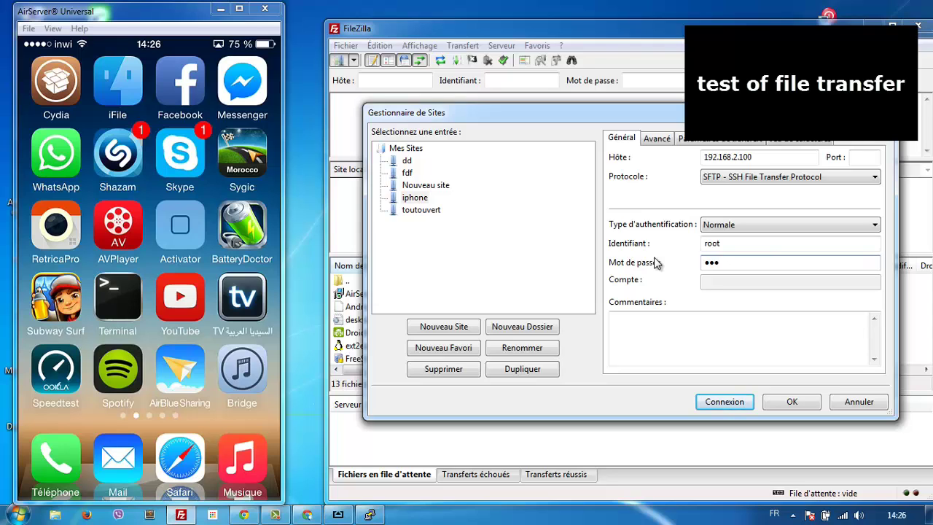
pyautogui.write('lpine')
pyautogui.click(716, 405)
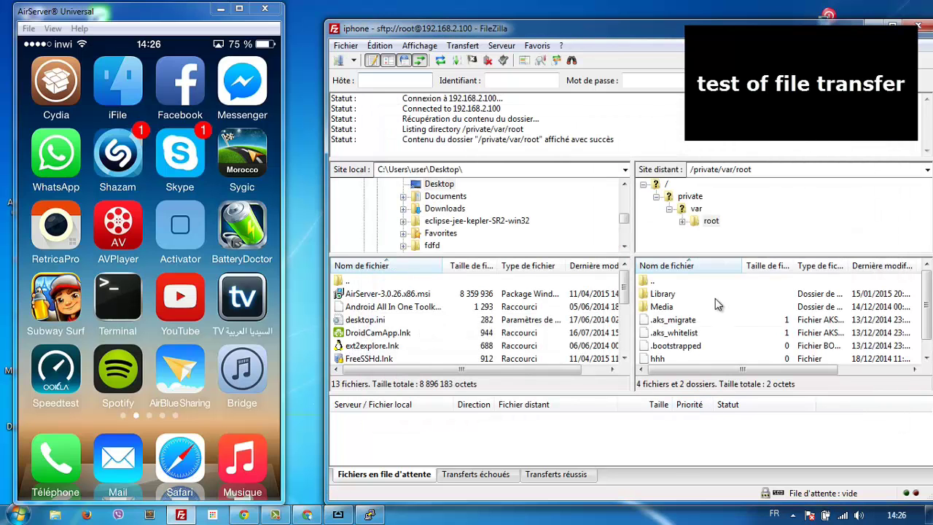
pyautogui.doubleClick(668, 282)
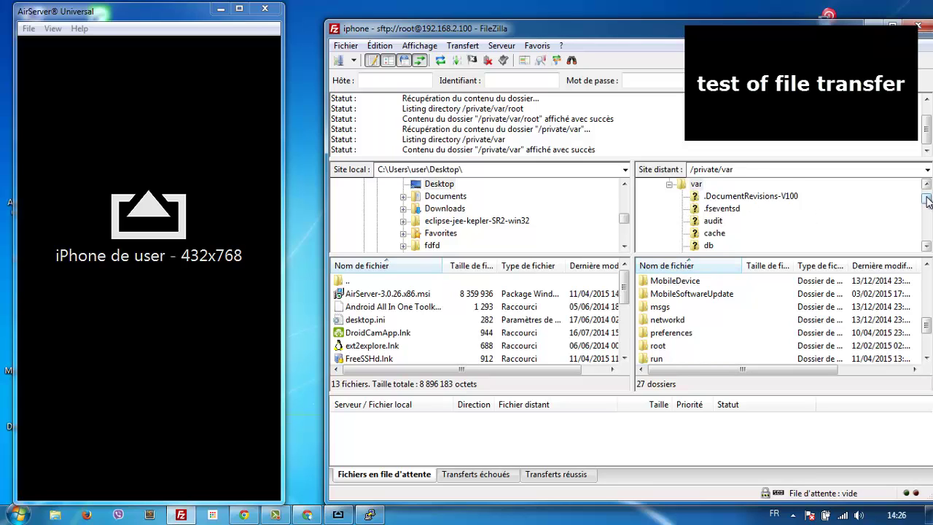
# Step: Open the iPhone's /private/var/mobile folder and enlarge both the local and remote file lists
pyautogui.moveTo(927, 201); pyautogui.dragTo(928, 224)
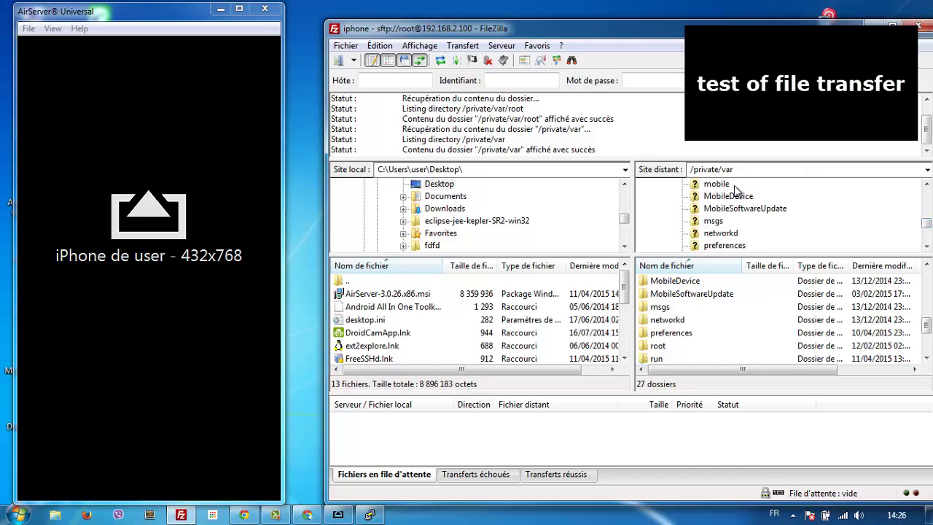
pyautogui.click(720, 184)
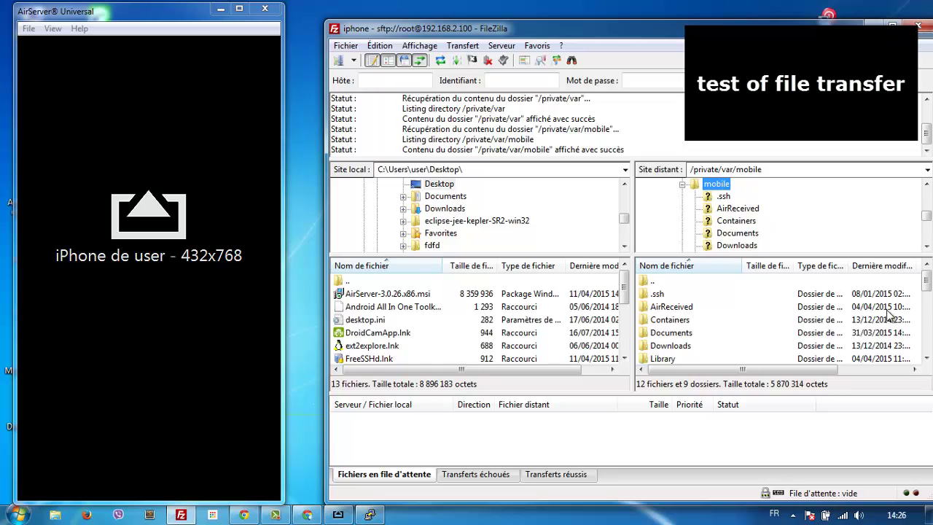
pyautogui.moveTo(929, 284); pyautogui.dragTo(929, 342)
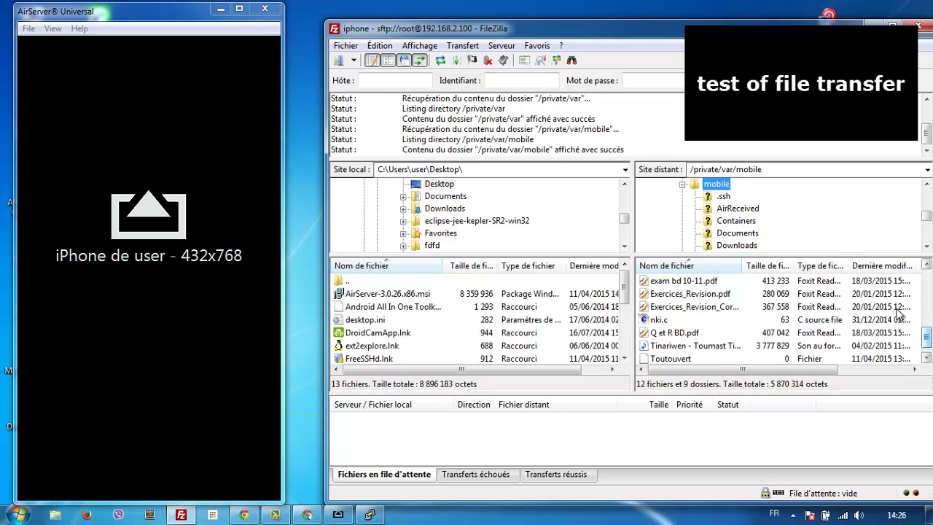
pyautogui.moveTo(809, 255); pyautogui.dragTo(803, 211)
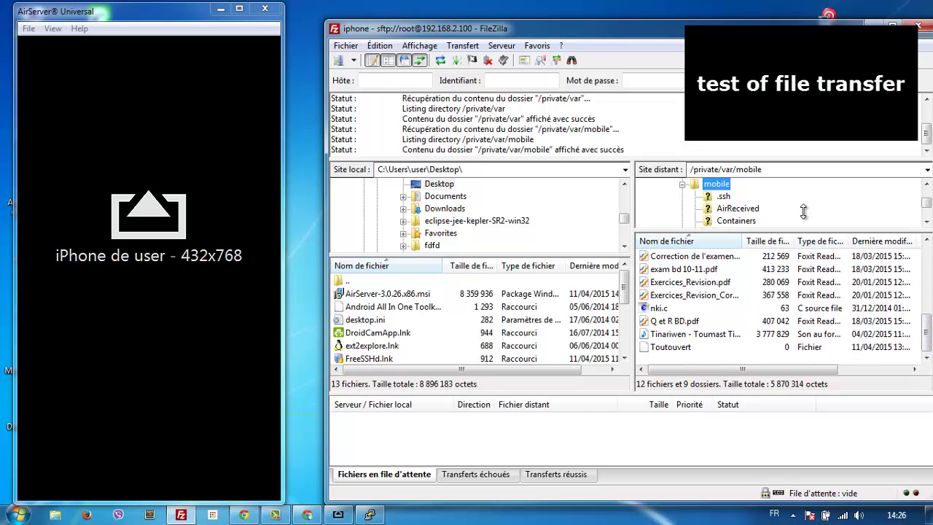
pyautogui.moveTo(554, 253); pyautogui.dragTo(557, 194)
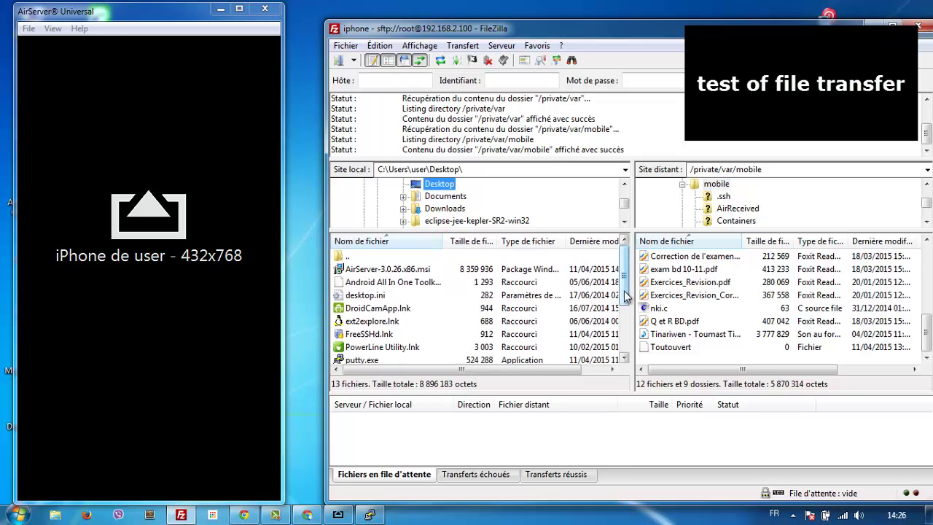
pyautogui.scroll(-2, 624, 308)
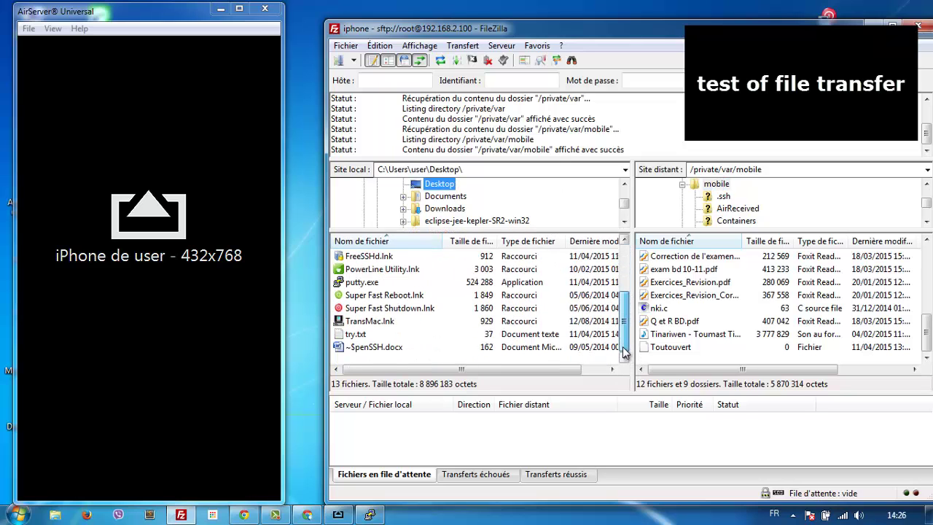
pyautogui.click(226, 293)
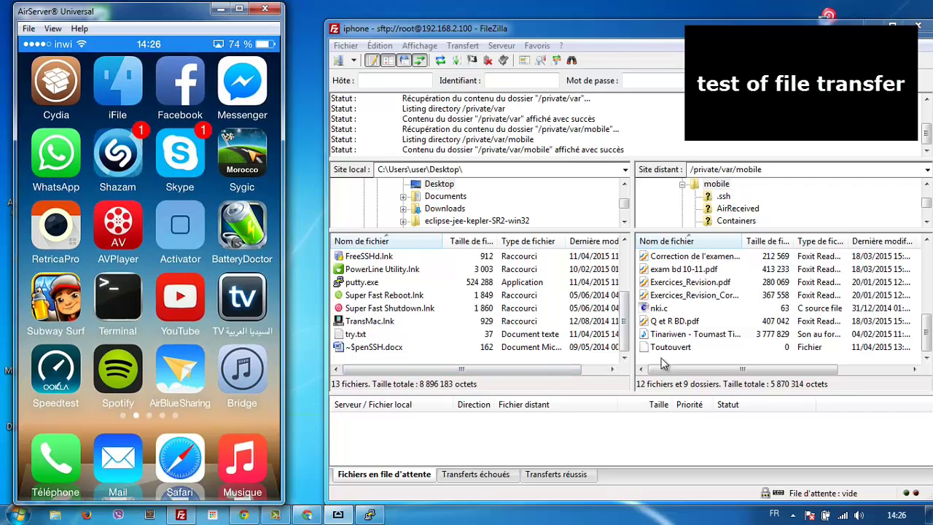
# Step: Download Toutouvert and Tinariwen - Toumast Tincha.mp3 from the iPhone to the local Desktop
pyautogui.moveTo(658, 352); pyautogui.dragTo(575, 357)
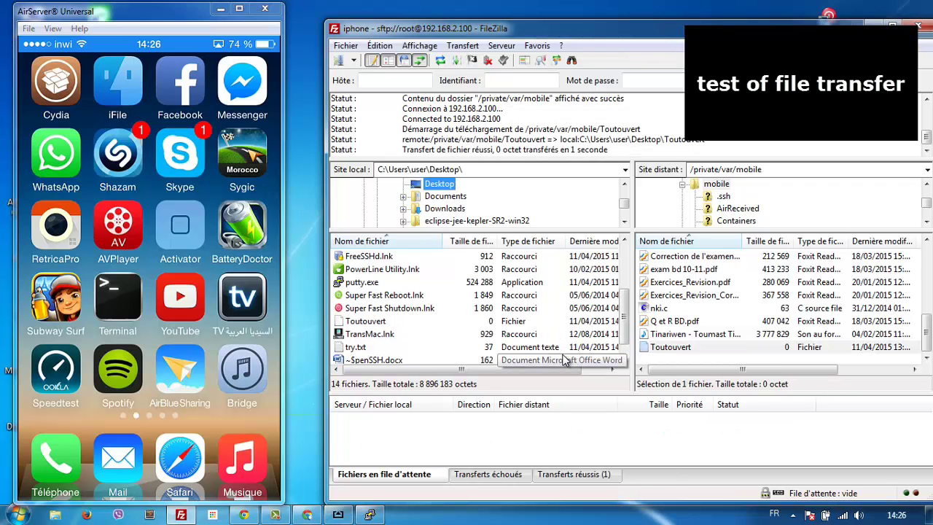
pyautogui.scroll(-1, 625, 321)
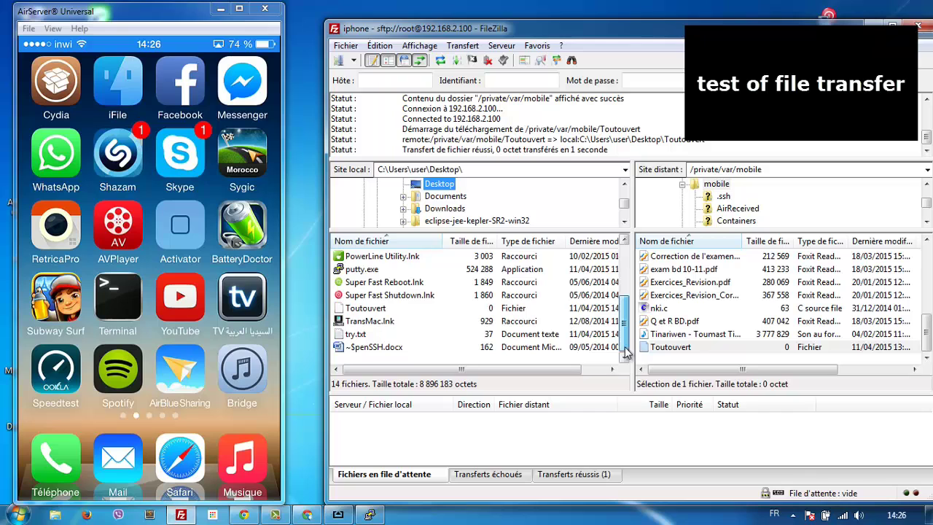
pyautogui.moveTo(736, 337); pyautogui.dragTo(553, 363)
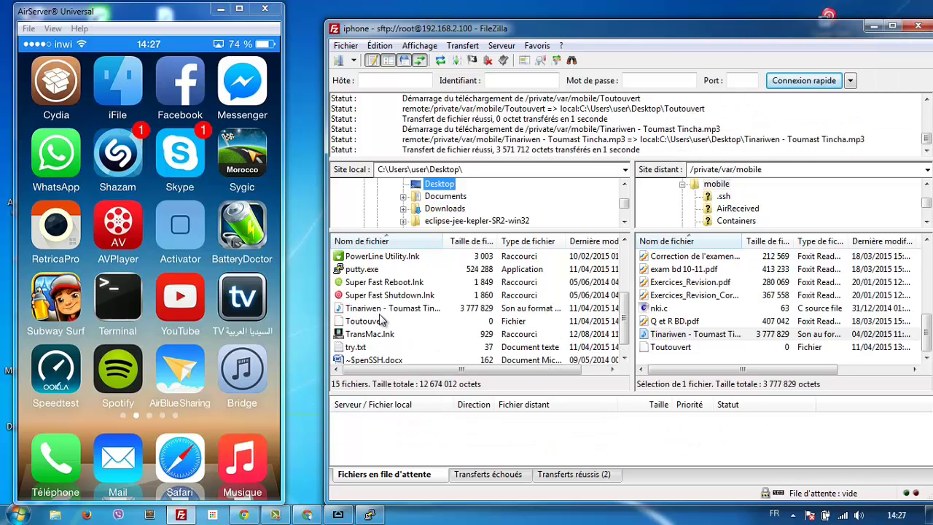
# Step: Try uploading the mp3 back, cancel the overwrite prompt, and show the Windows desktop
pyautogui.click(379, 310)
pyautogui.moveTo(379, 312); pyautogui.dragTo(700, 307)
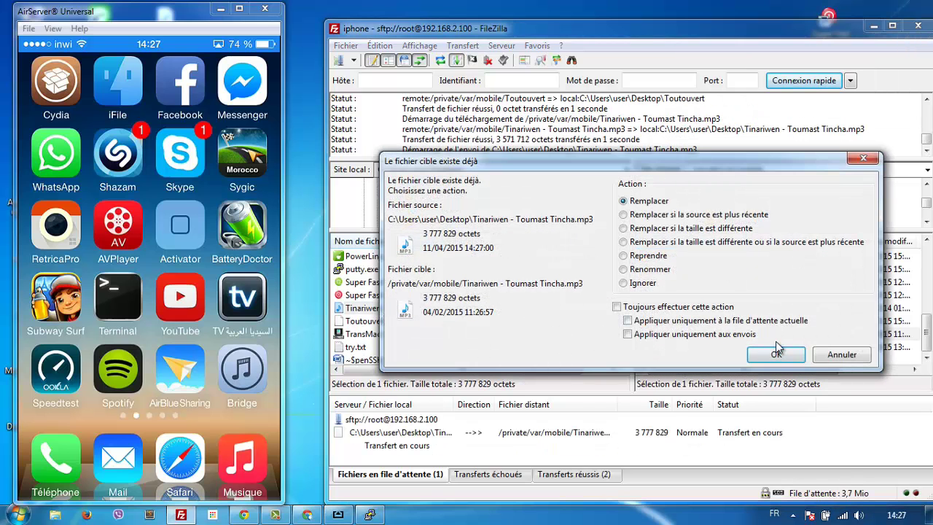
pyautogui.click(831, 355)
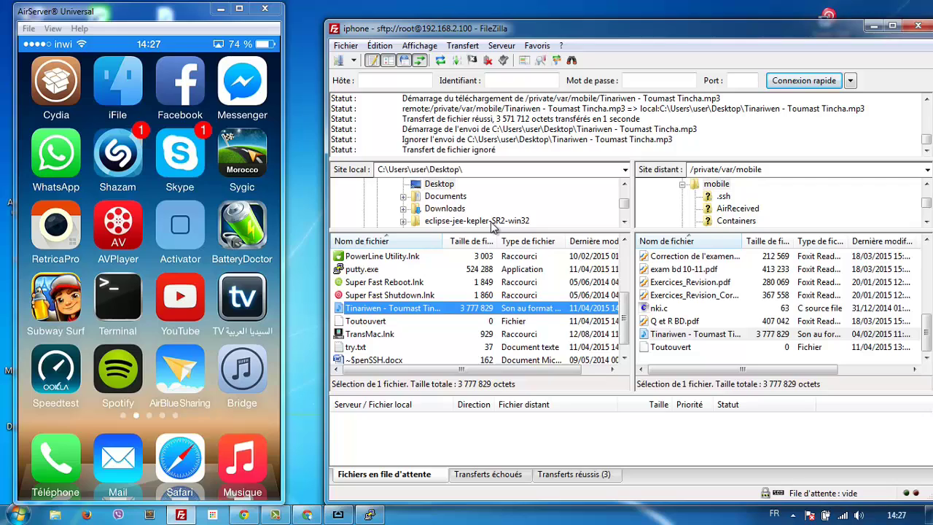
pyautogui.press('super+d')
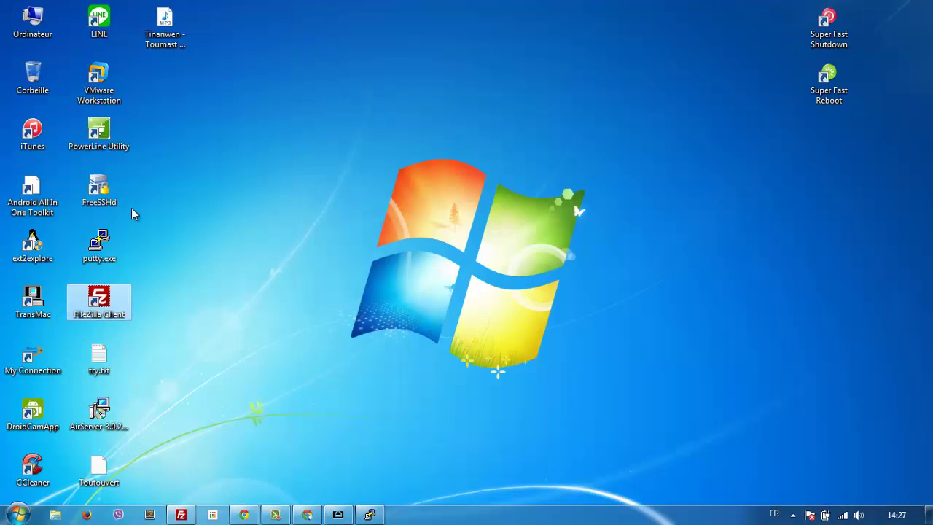
# Step: Select the downloaded Tinariwen mp3 icon on the desktop
pyautogui.click(158, 41)
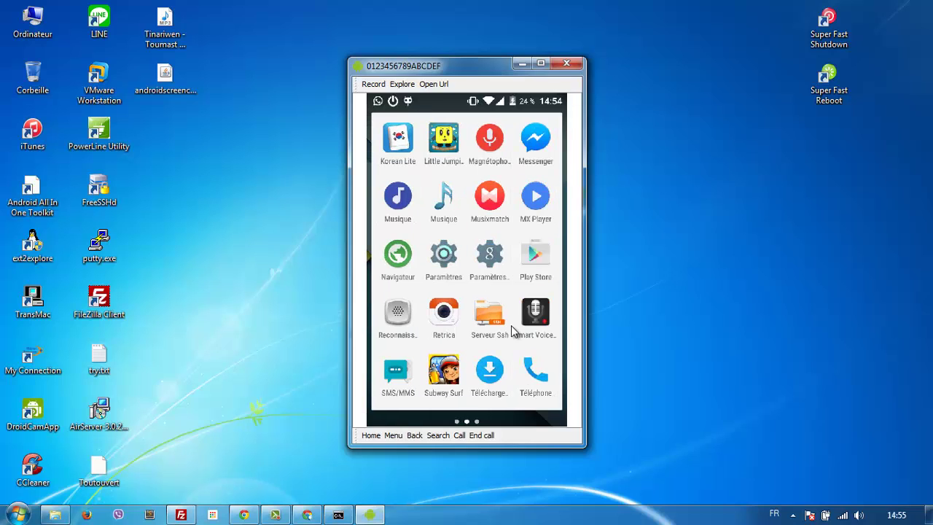
# Step: Search the phone's Play Store for 'ssh server', then start PuTTY from the desktop
pyautogui.click(513, 329)
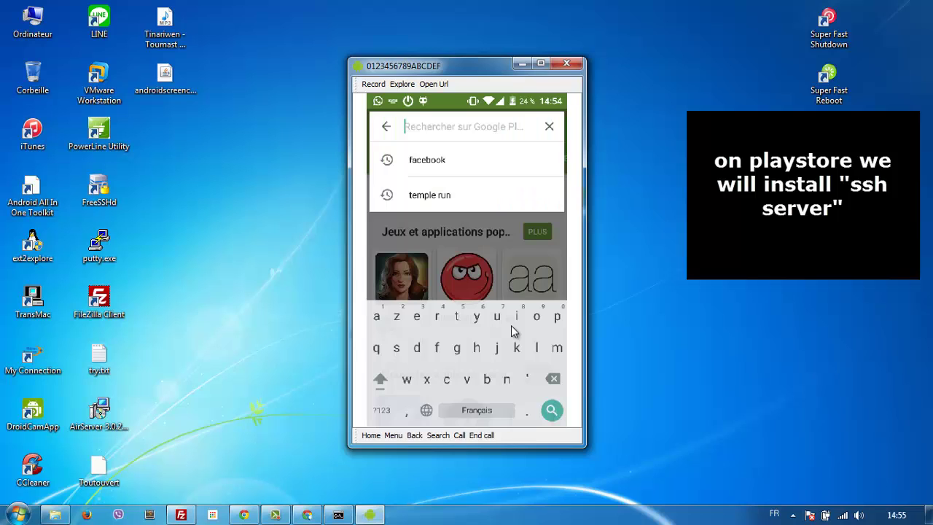
pyautogui.write('ssh')
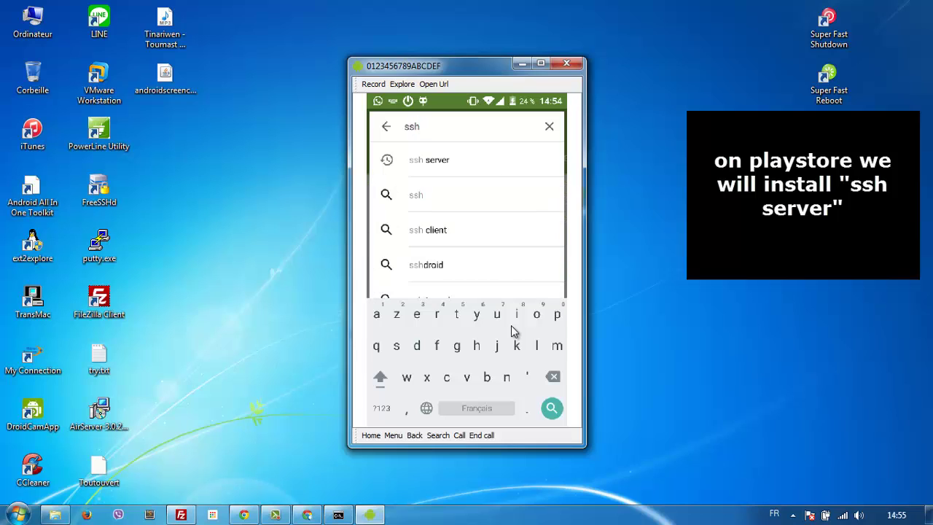
pyautogui.write(' server')
pyautogui.press('Return')
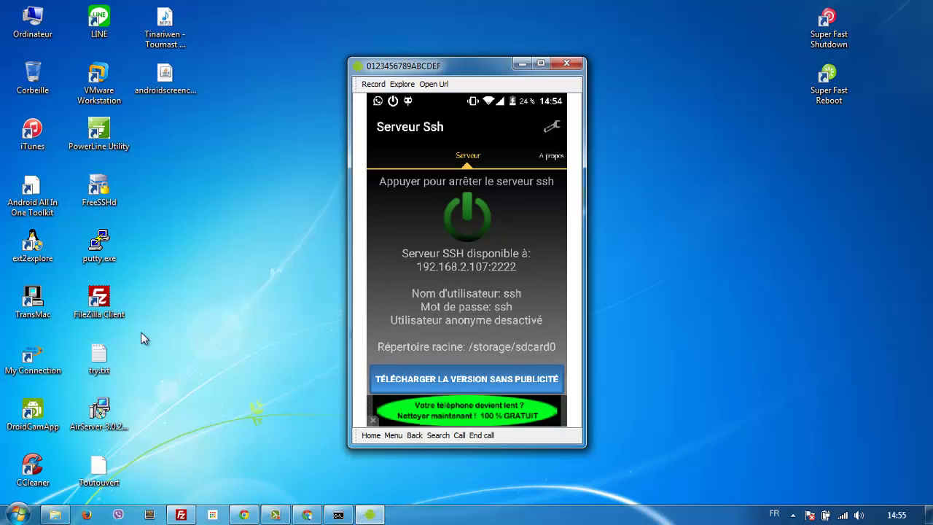
pyautogui.doubleClick(104, 245)
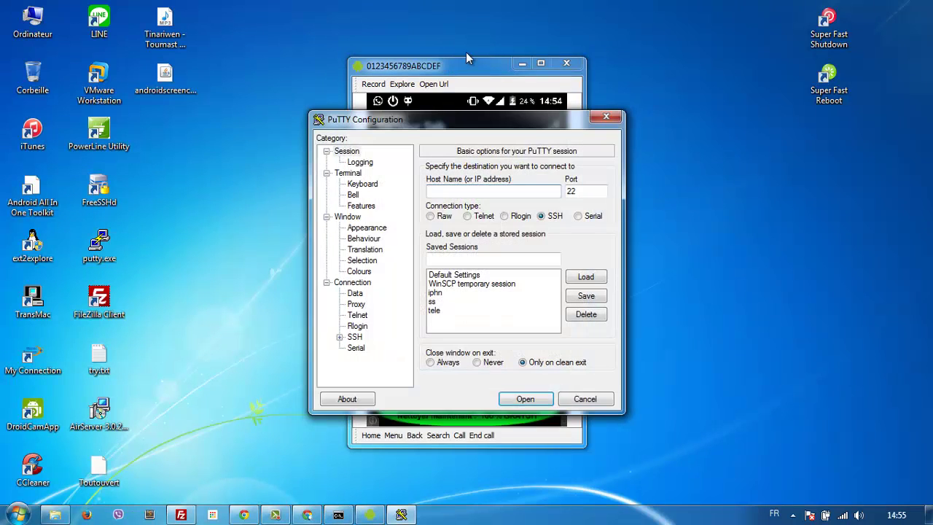
# Step: Open a PuTTY SSH connection to the phone at 192.168.2.107
pyautogui.moveTo(462, 63); pyautogui.dragTo(186, 40)
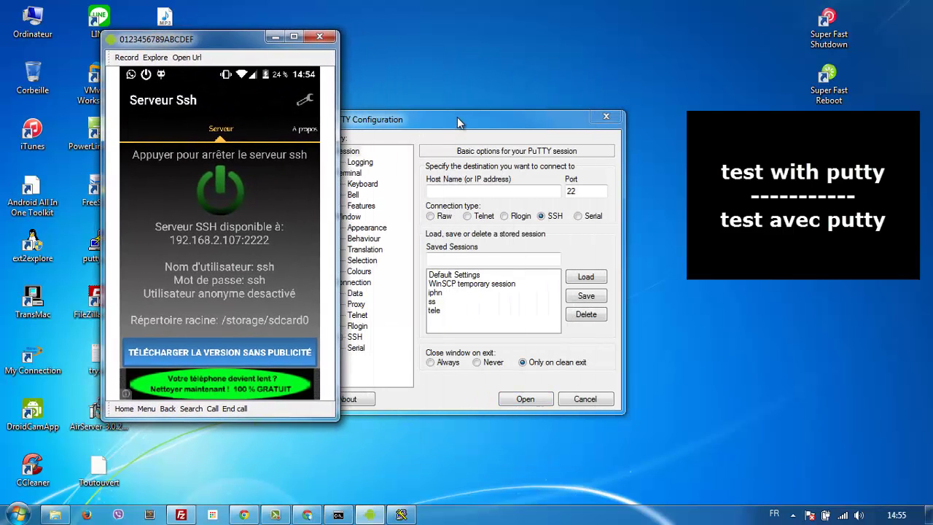
pyautogui.moveTo(459, 122); pyautogui.dragTo(591, 110)
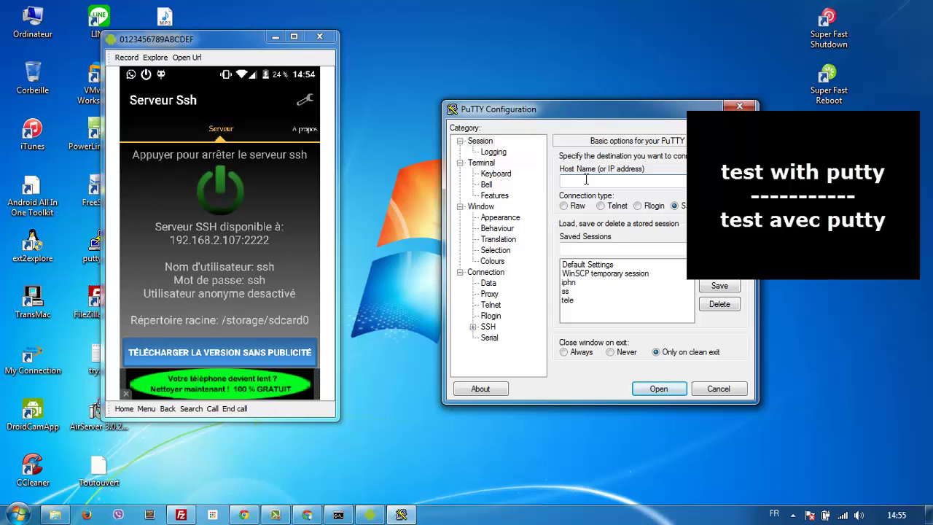
pyautogui.write('192.168.2.100')
pyautogui.press('BackSpace')
pyautogui.write('7')
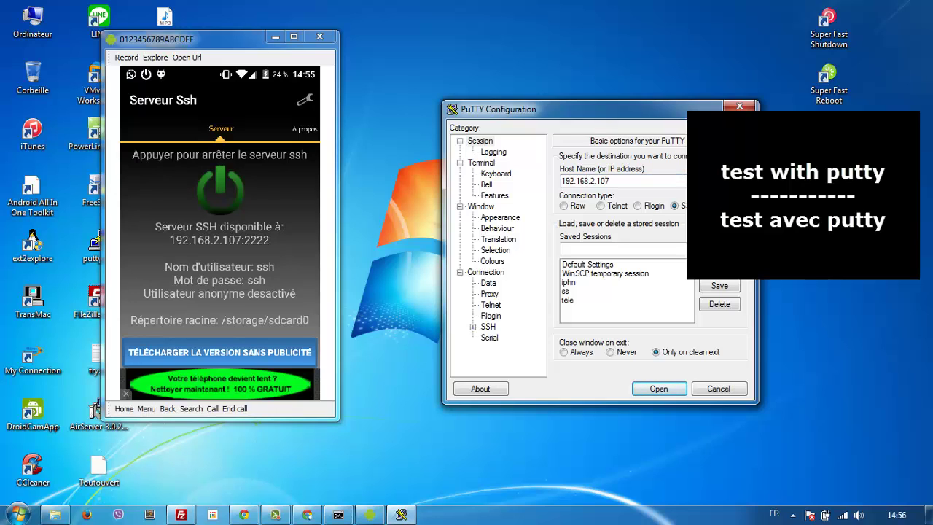
pyautogui.click(671, 386)
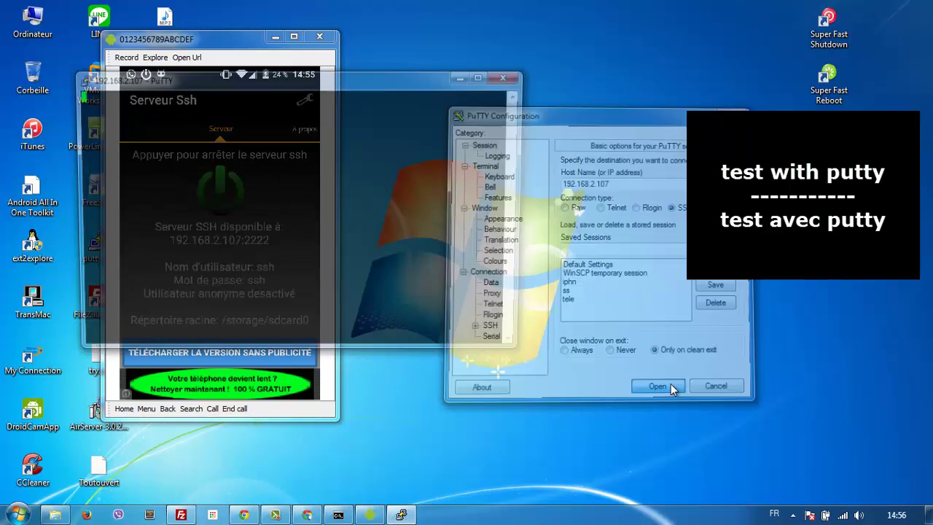
# Step: Log in to the phone's shell with the SSH app's credentials, then return to FileZilla
pyautogui.moveTo(398, 83); pyautogui.dragTo(720, 123)
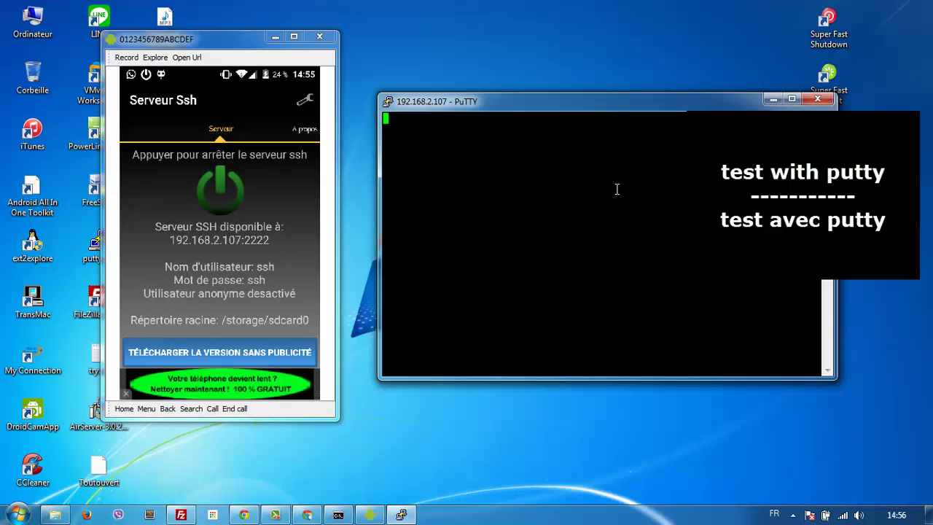
pyautogui.write('ssh')
pyautogui.press('Return')
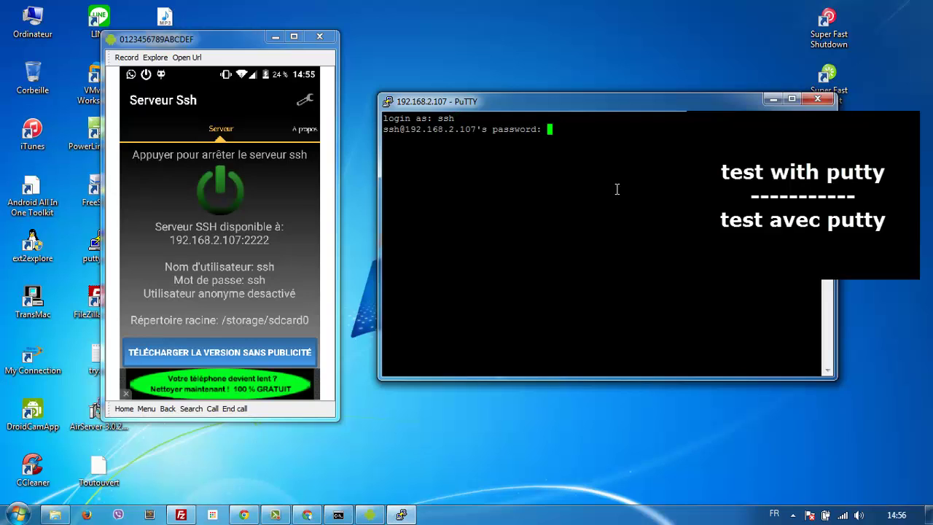
pyautogui.write('ssh')
pyautogui.press('Return')
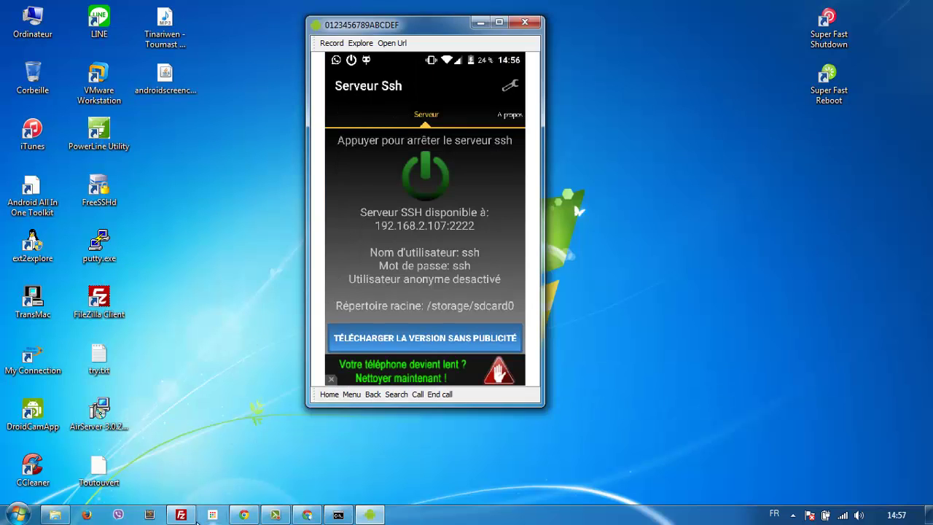
pyautogui.click(194, 519)
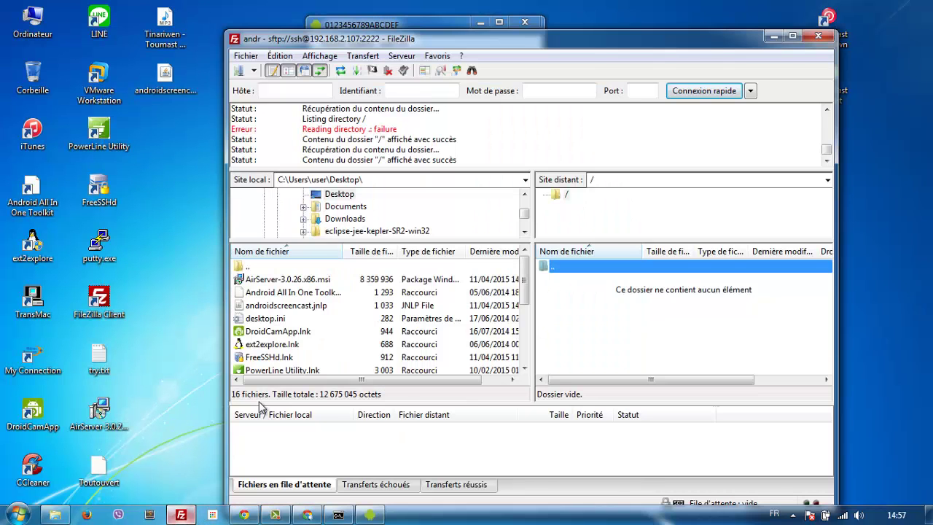
# Step: Open the saved andr site and review its host, user name and password
pyautogui.click(254, 70)
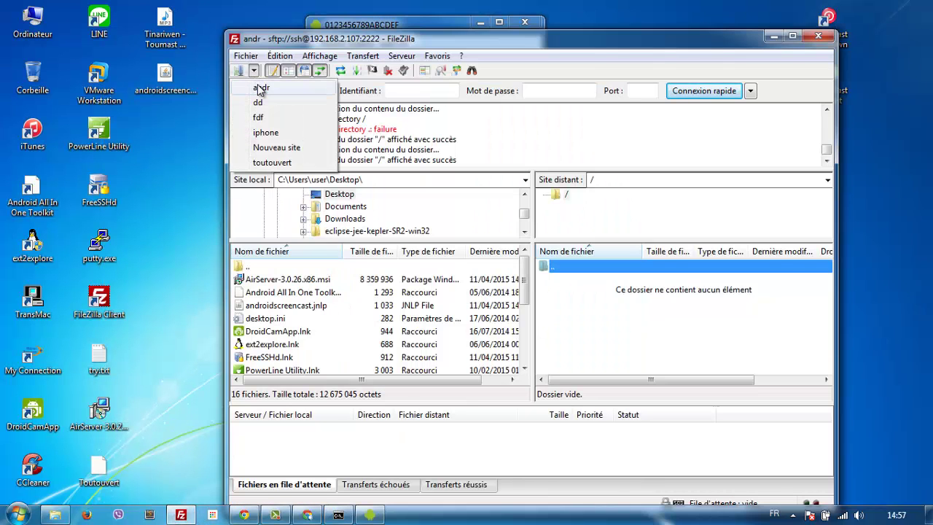
pyautogui.click(240, 70)
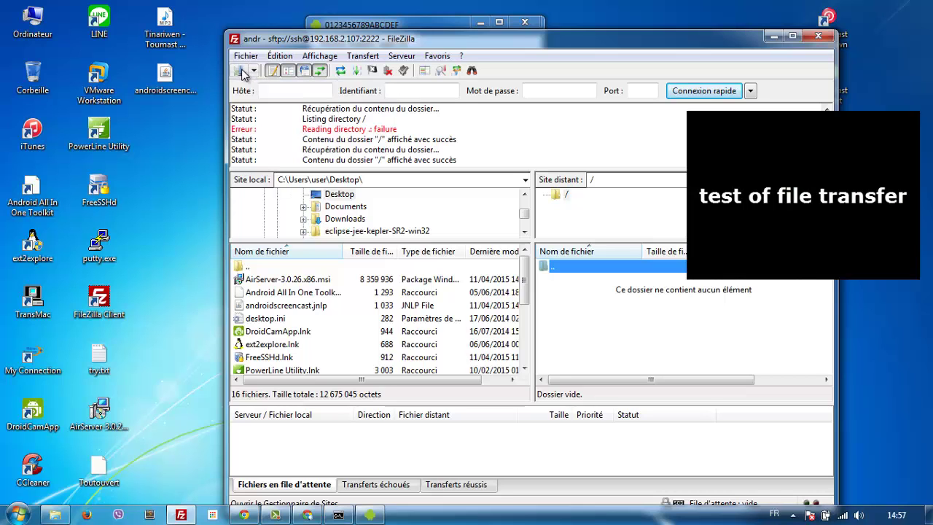
pyautogui.click(240, 70)
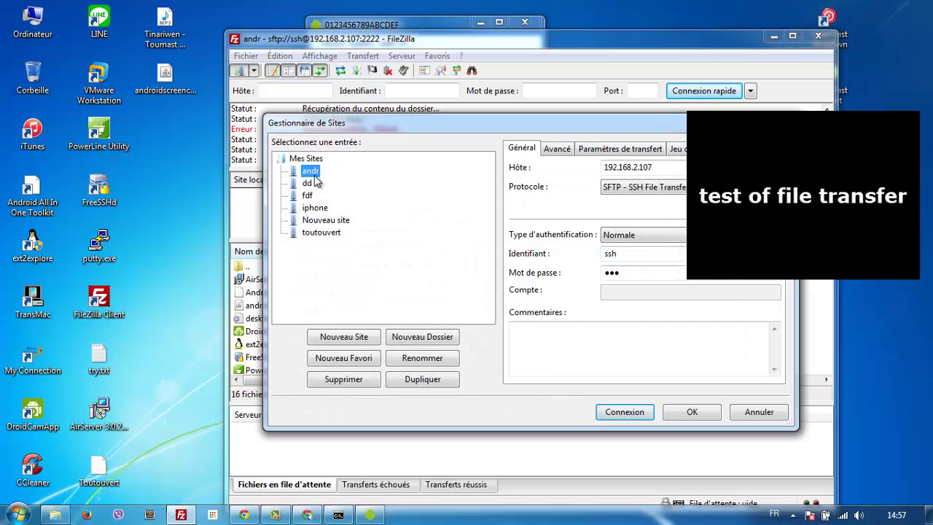
pyautogui.doubleClick(667, 171)
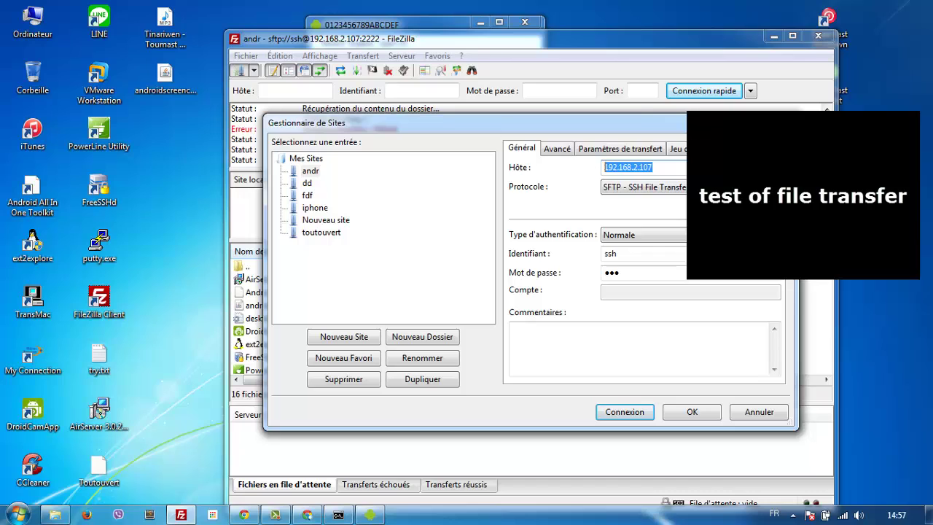
pyautogui.doubleClick(640, 253)
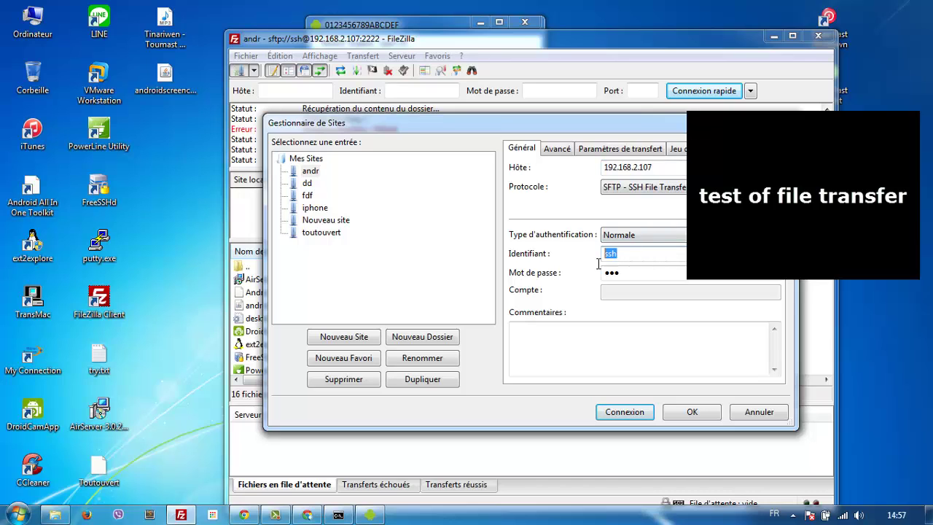
pyautogui.doubleClick(646, 276)
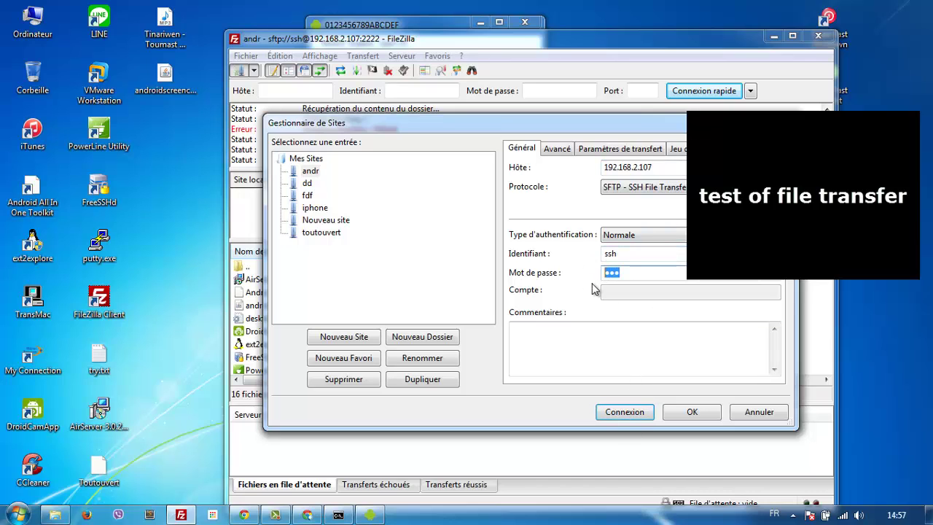
# Step: Connect to andr, replacing the current connection, and list the remote / folder
pyautogui.click(642, 415)
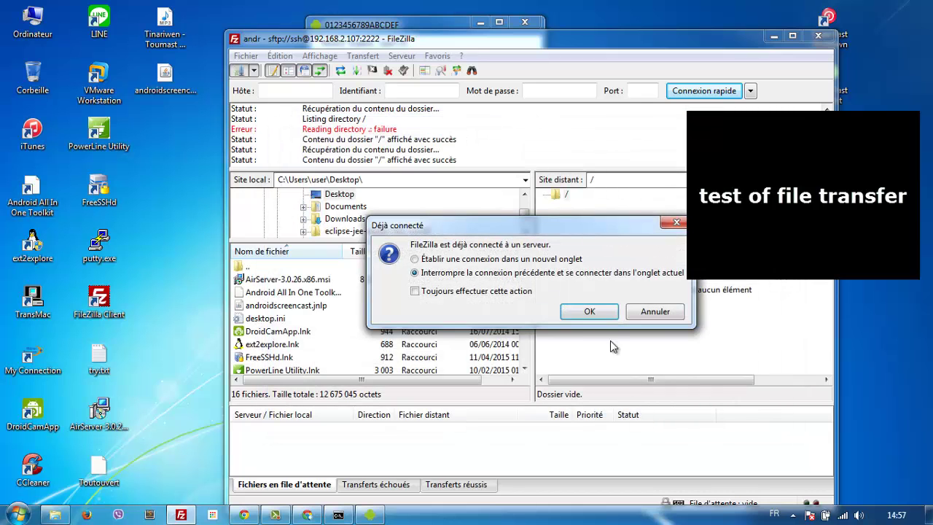
pyautogui.click(590, 312)
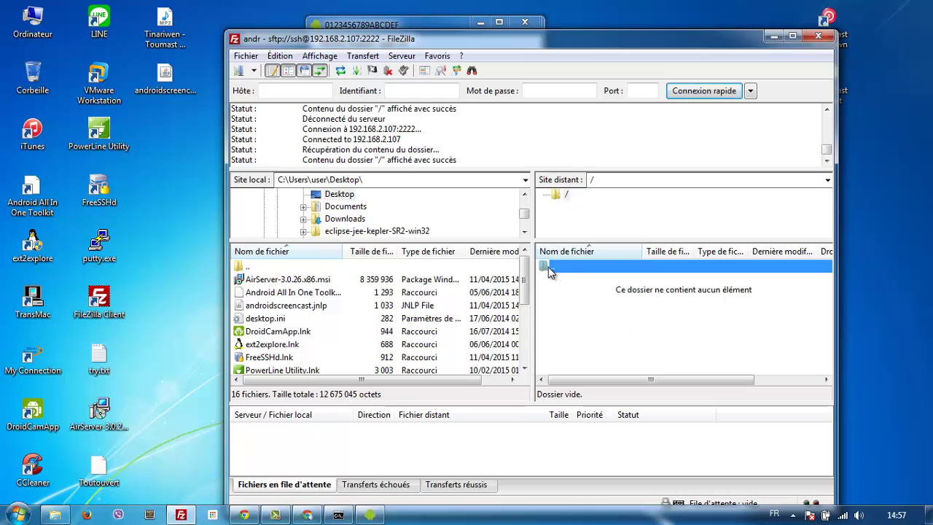
pyautogui.click(558, 196)
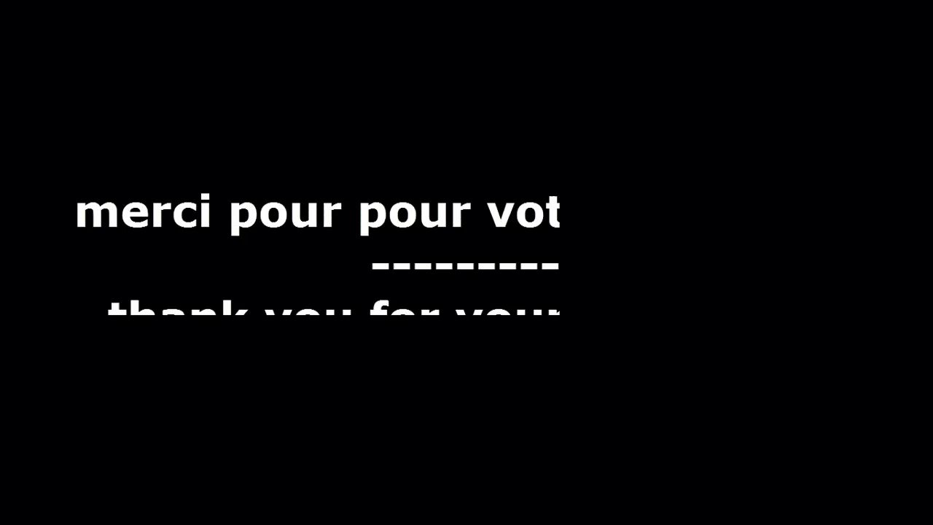